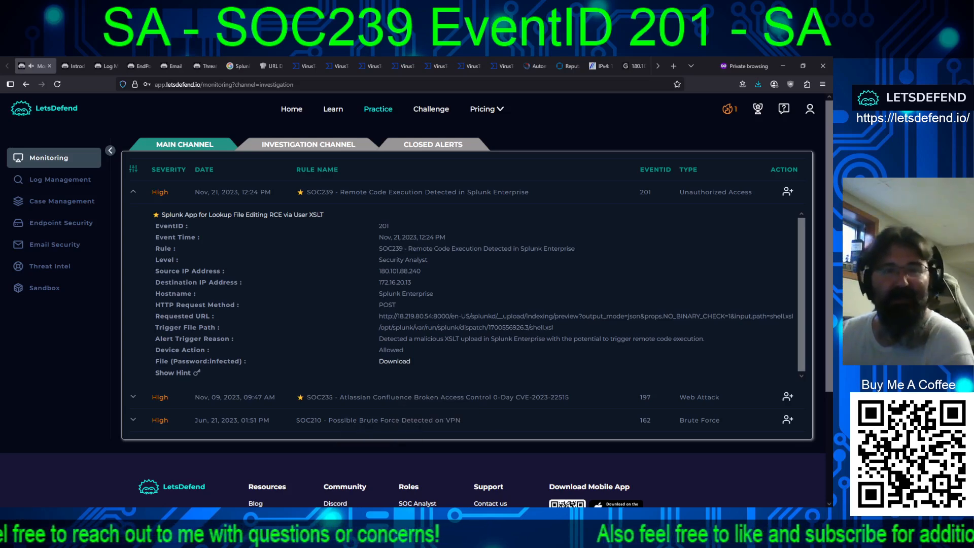
- Open the Uptycs article on CVE-2023-46214 from the Google results for the Splunk XSLT remote code execution rule
click(238, 65)
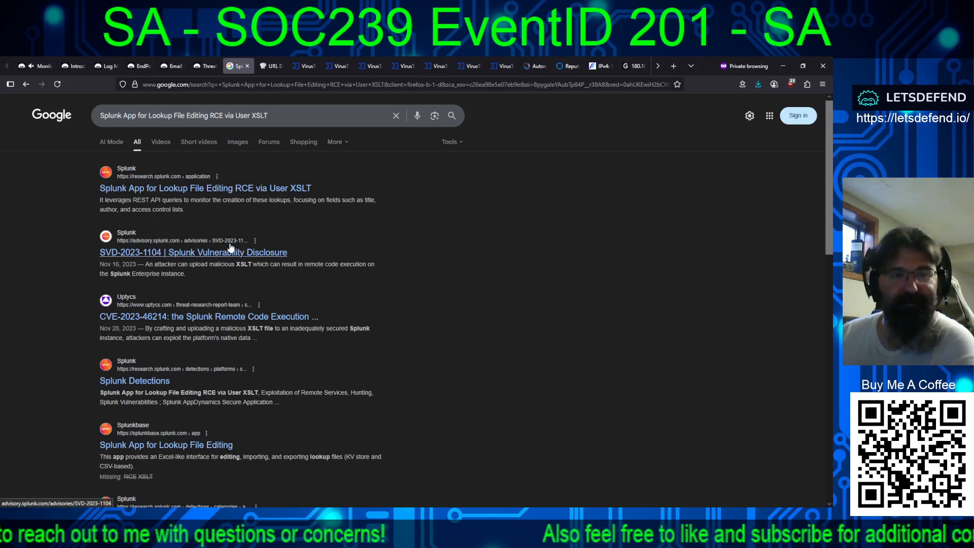
middle_click(230, 319)
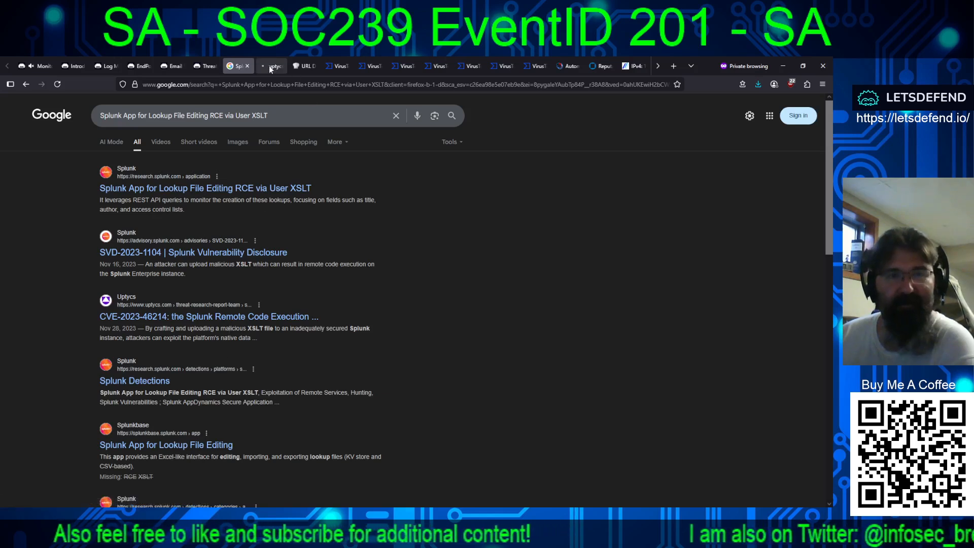
click(269, 65)
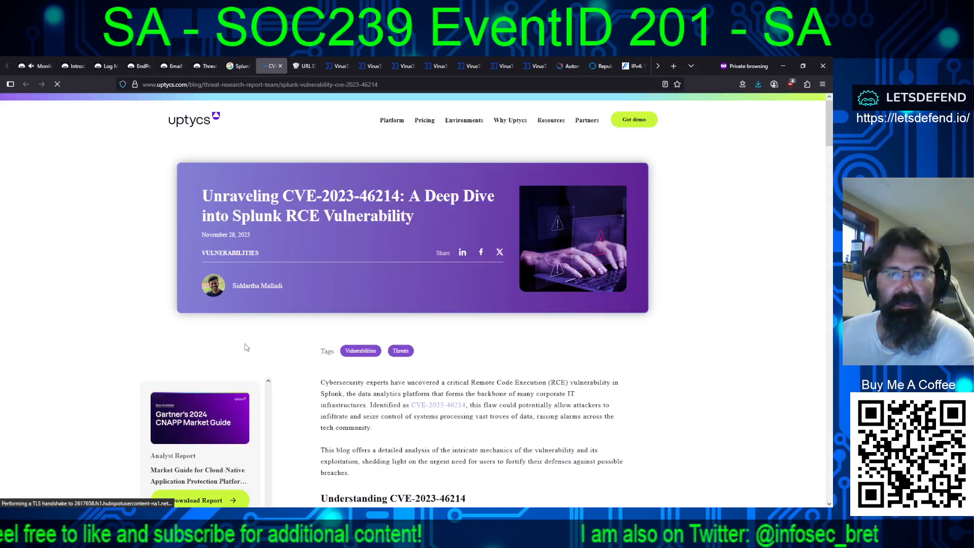
- Read the article's vulnerability details, sample malicious XSLT payload, exploitation steps and section on exposed Splunk instances
scroll(372, 317, down, 3)
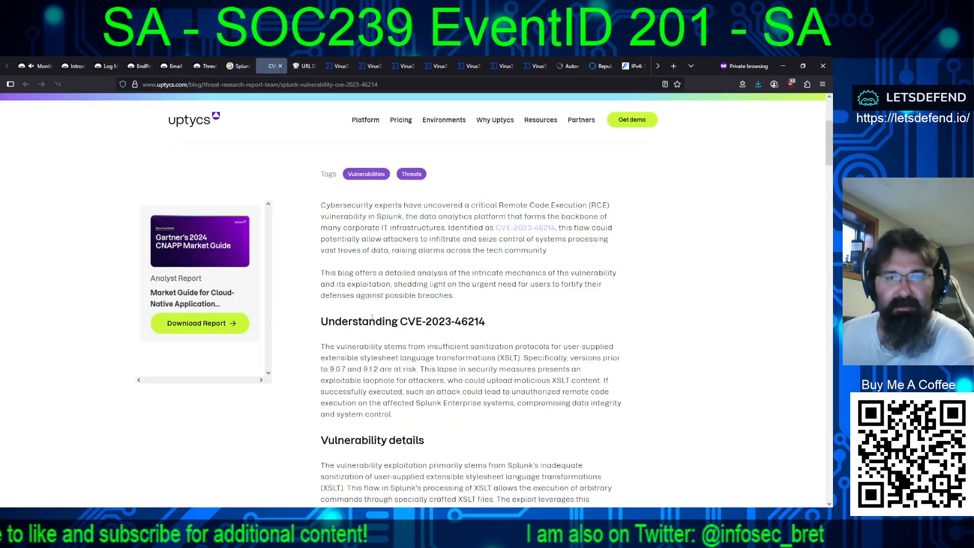
scroll(376, 320, down, 6)
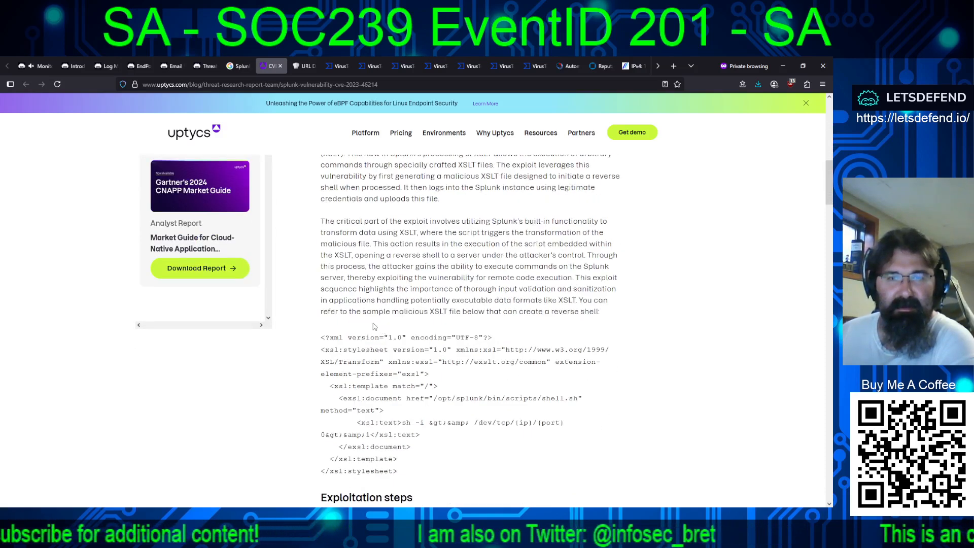
drag(402, 422, 575, 431)
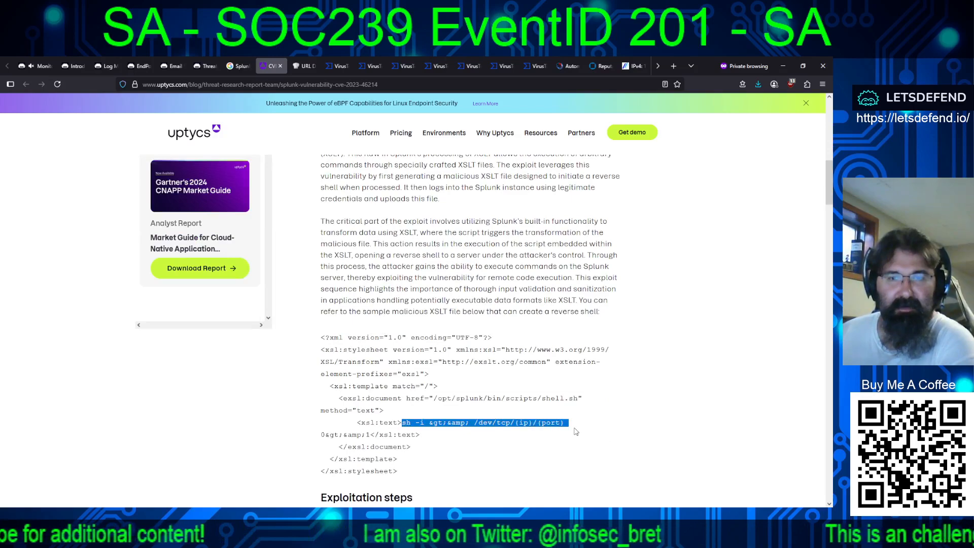
scroll(528, 408, down, 5)
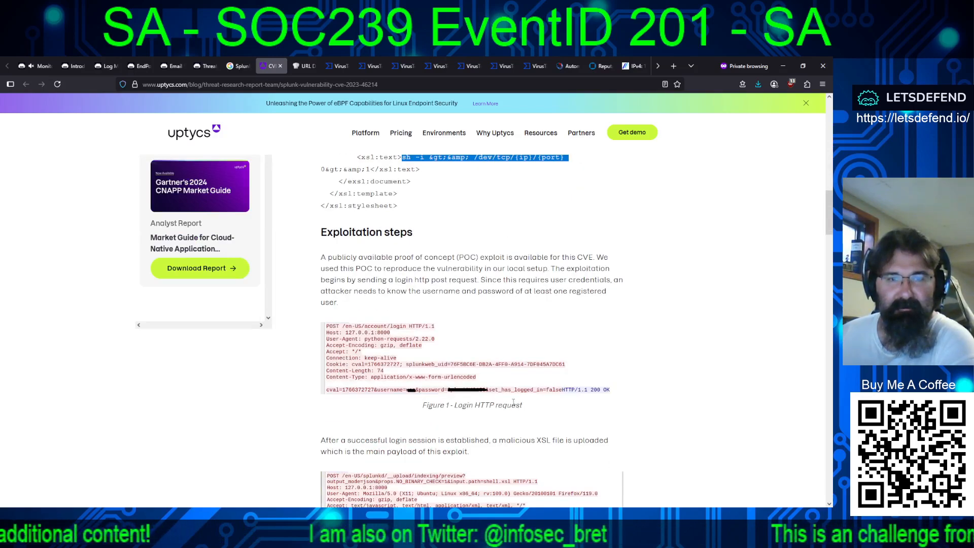
scroll(512, 402, down, 10)
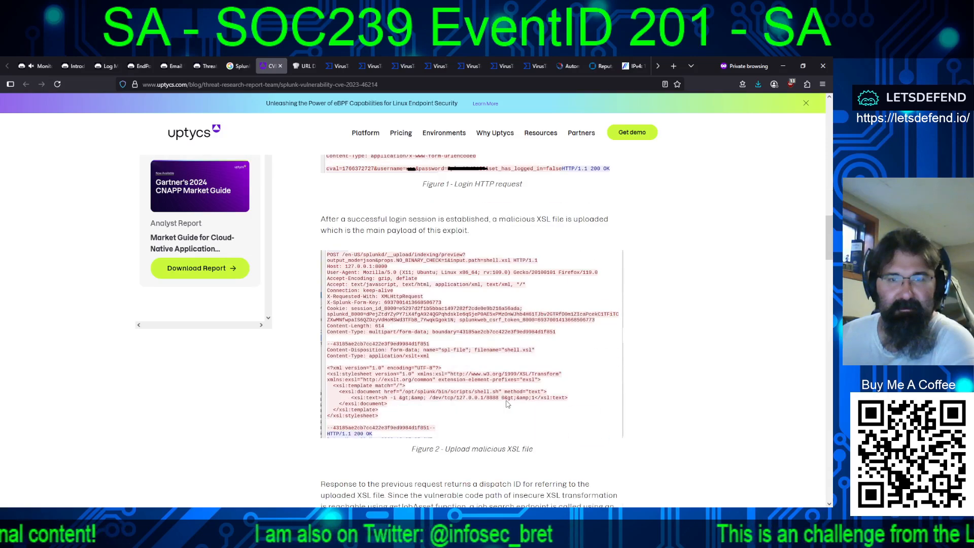
scroll(505, 403, down, 4)
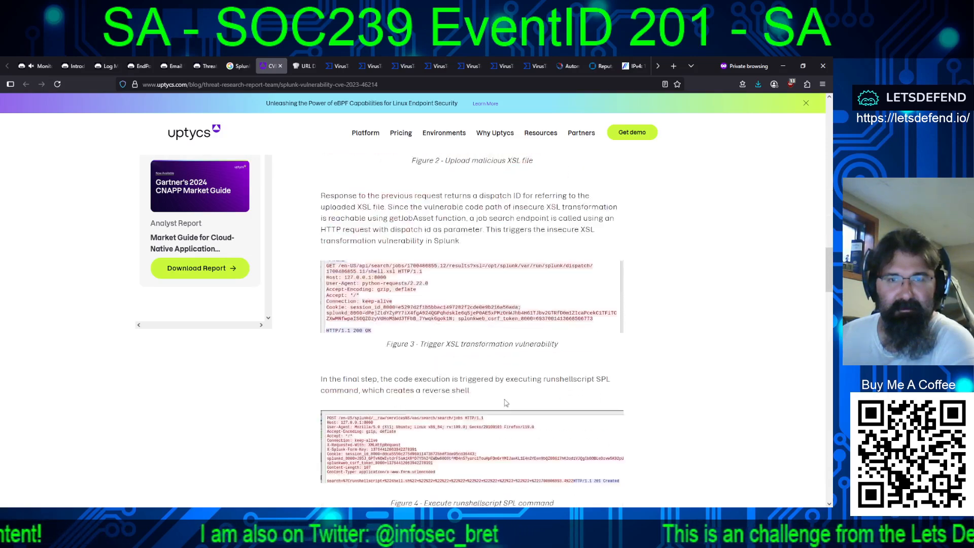
scroll(504, 402, down, 5)
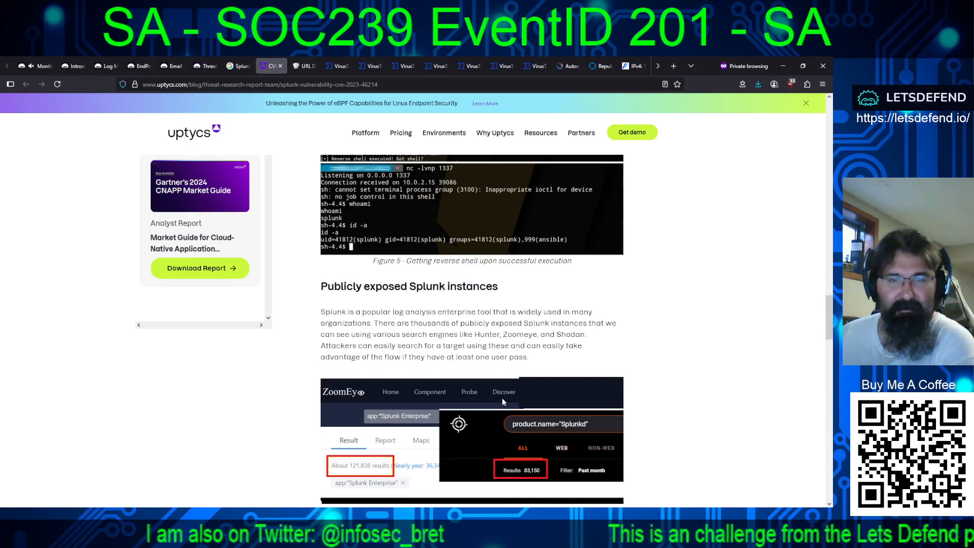
scroll(499, 399, down, 5)
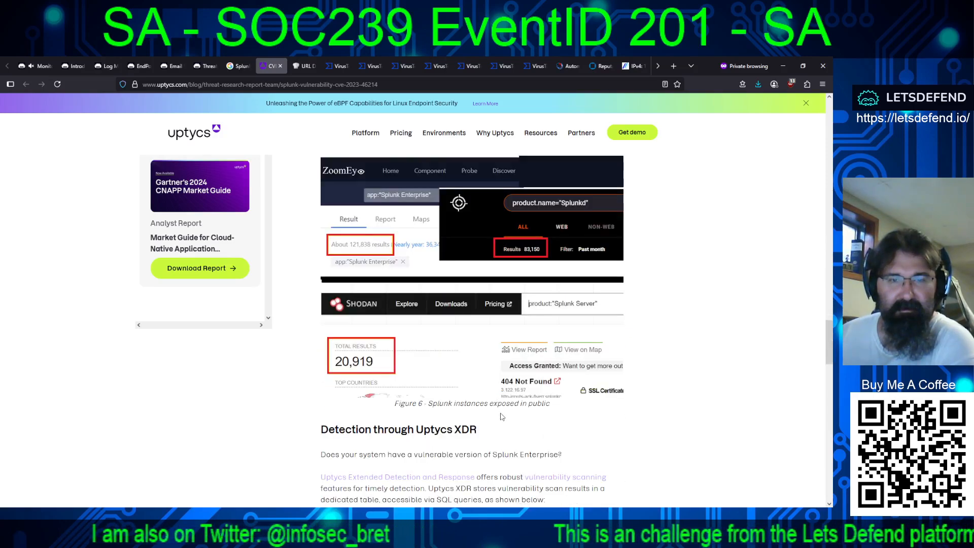
scroll(495, 406, down, 5)
scroll(490, 405, up, 20)
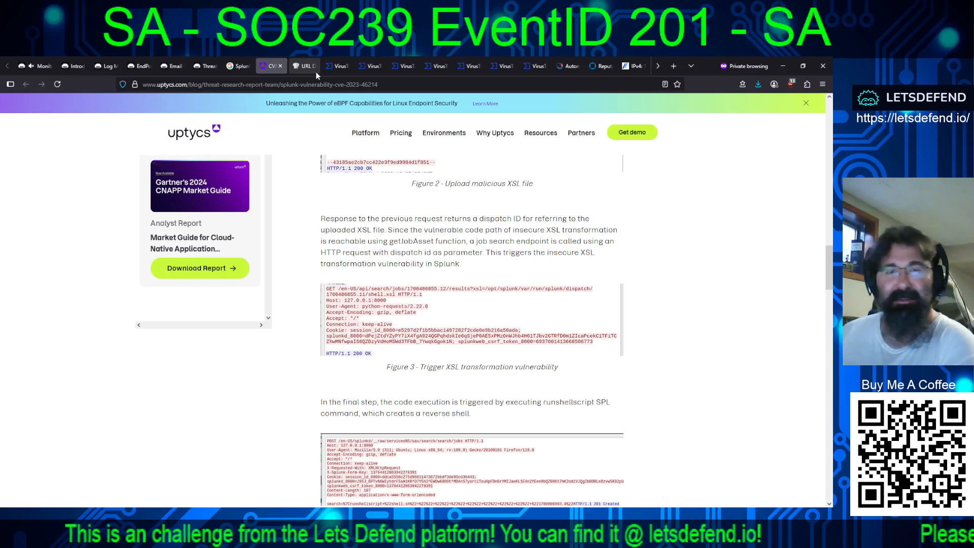
- Check the reputation of source IP 180.101.88.240 on VirusTotal and Cisco Talos
click(338, 66)
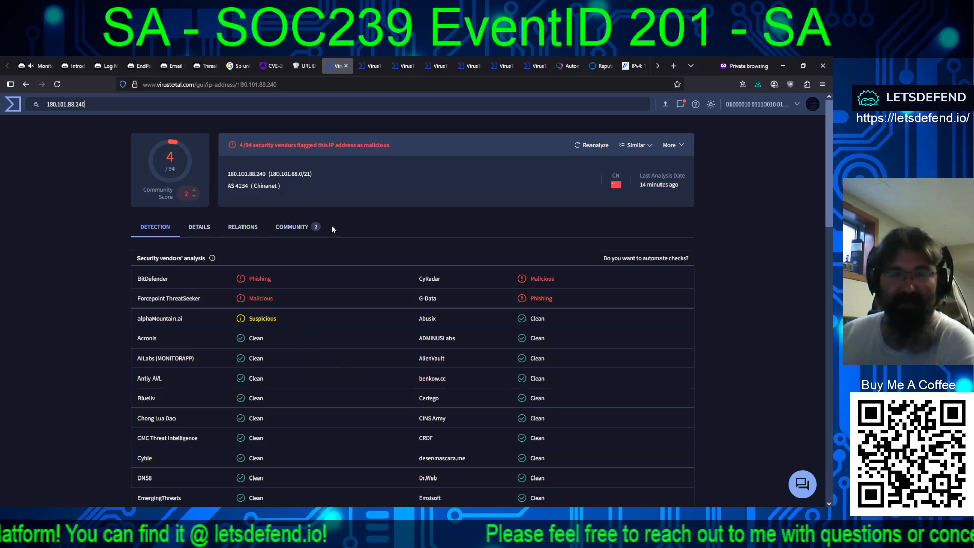
click(599, 66)
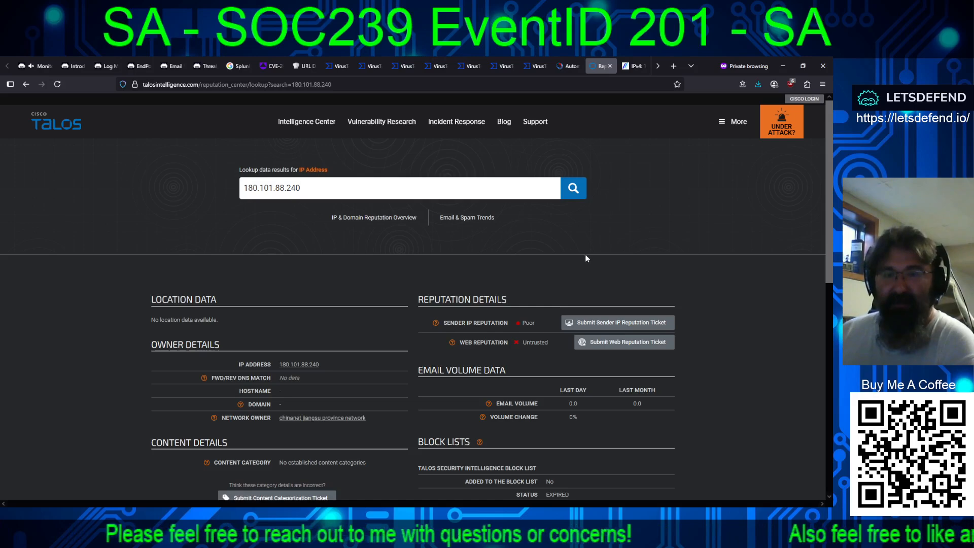
scroll(585, 255, down, 4)
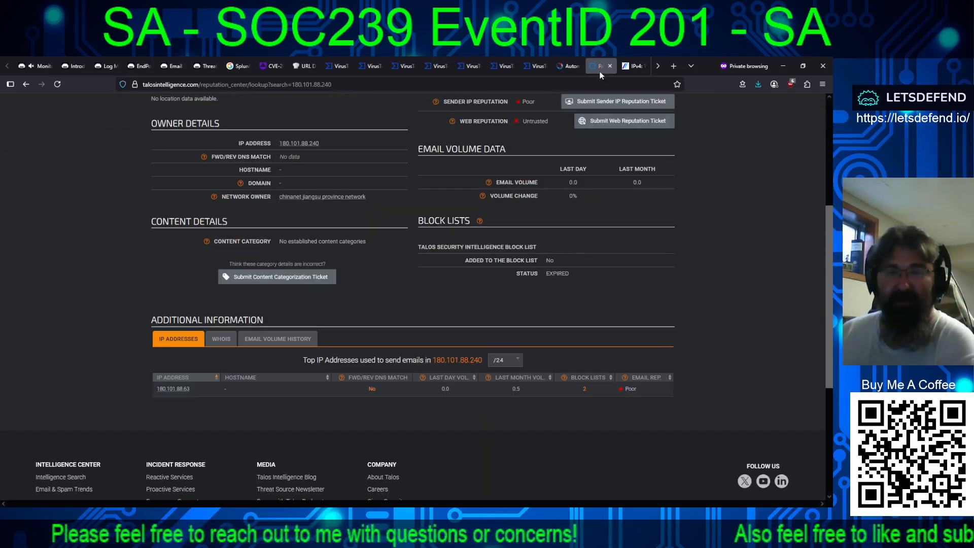
- Review the related pulses for 180.101.88.240 on AlienVault OTX, including those dating from late 2023
click(634, 66)
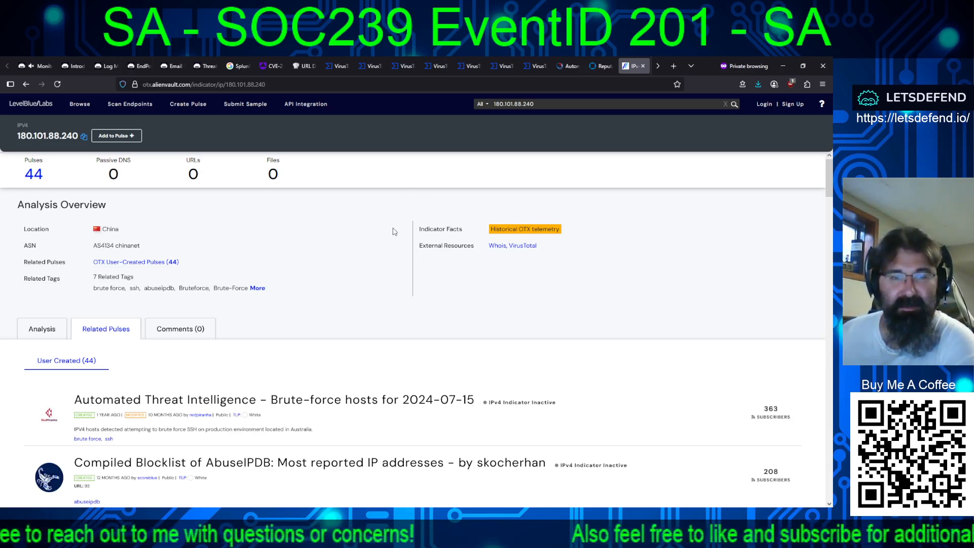
scroll(394, 231, down, 4)
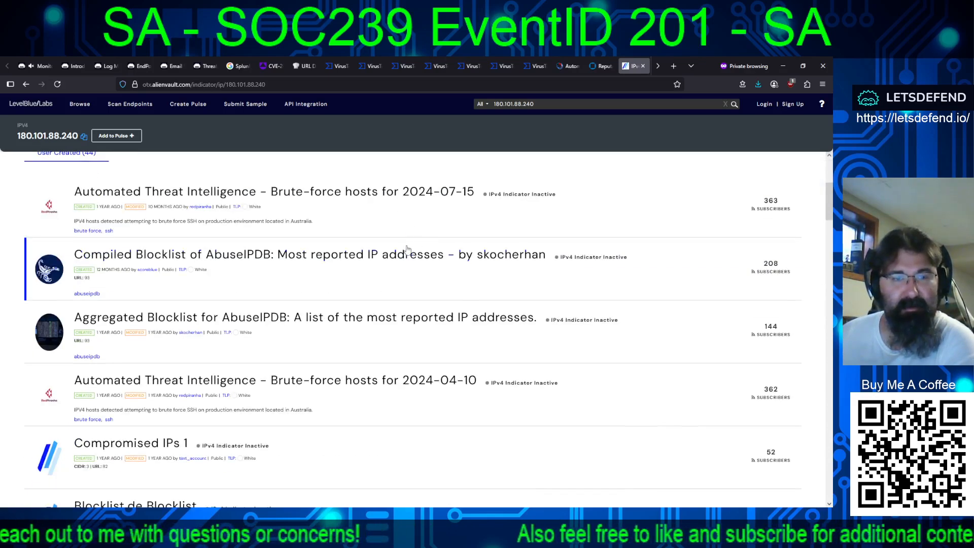
scroll(403, 244, down, 5)
scroll(401, 238, down, 5)
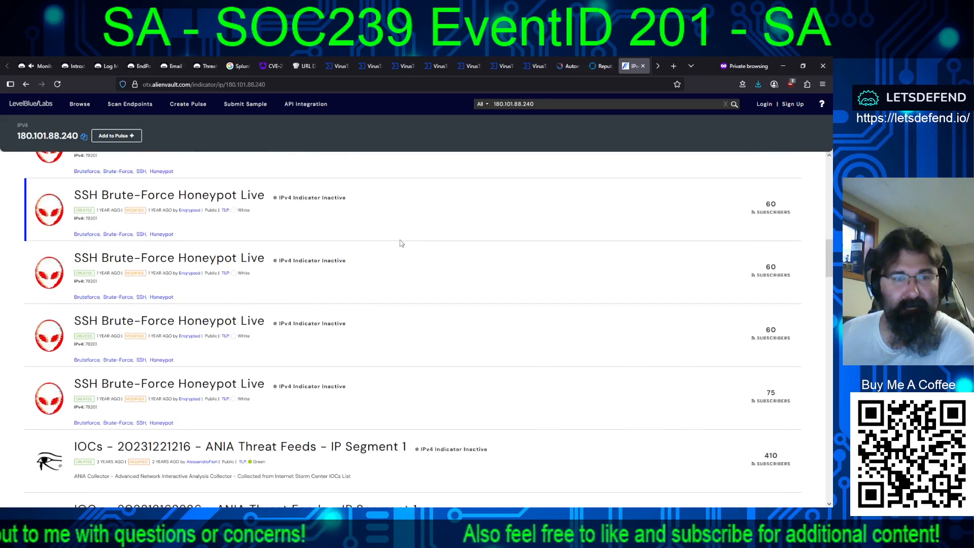
scroll(400, 242, down, 7)
scroll(399, 238, up, 3)
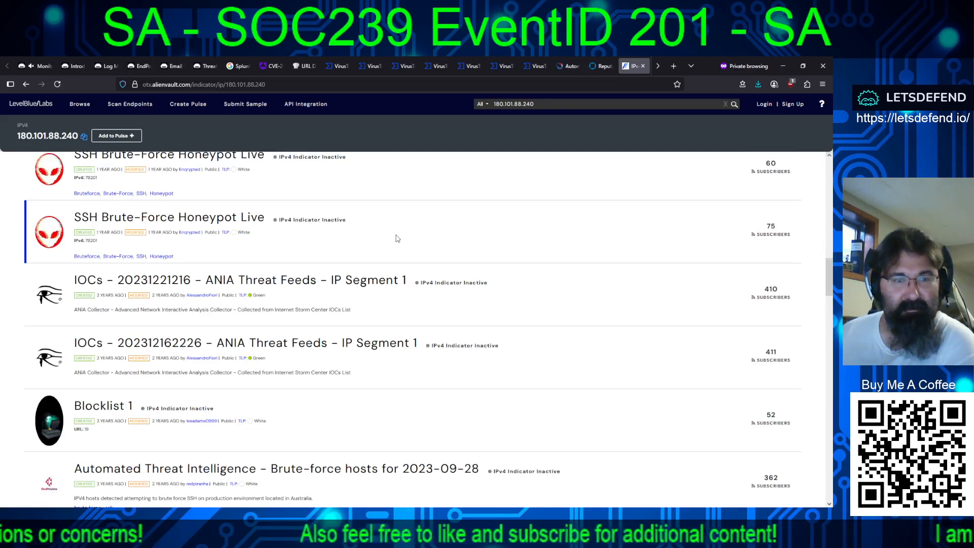
scroll(397, 238, down, 3)
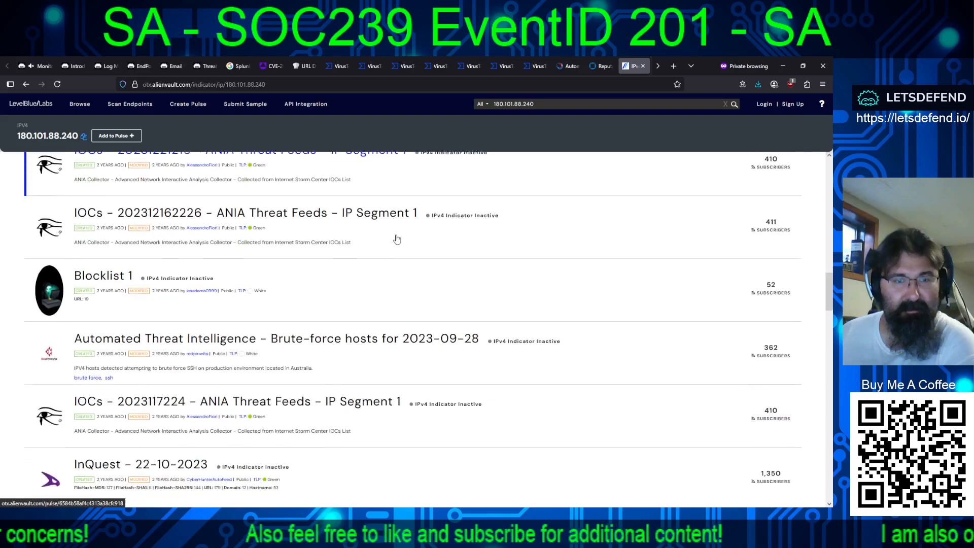
scroll(397, 239, down, 2)
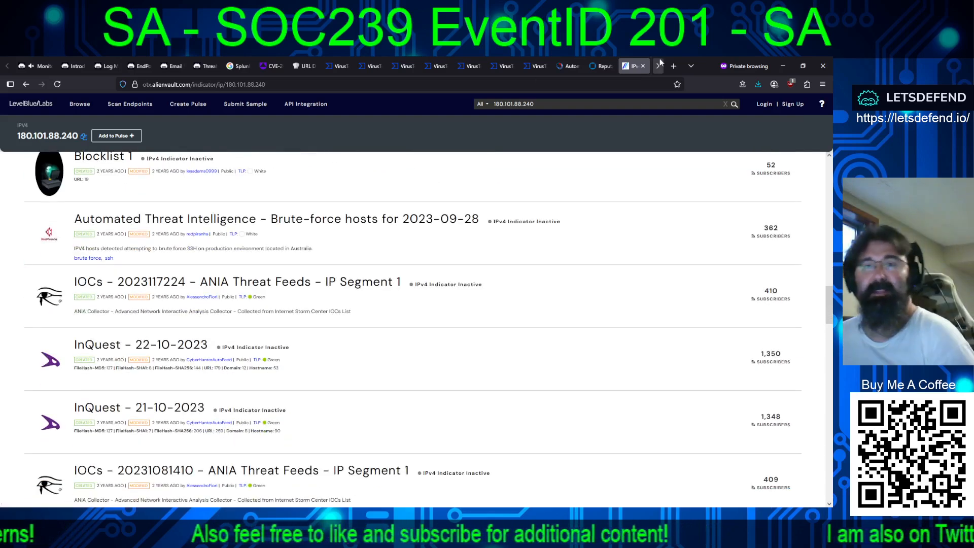
- Check the GreyNoise record for 180.101.88.240
click(658, 66)
click(659, 66)
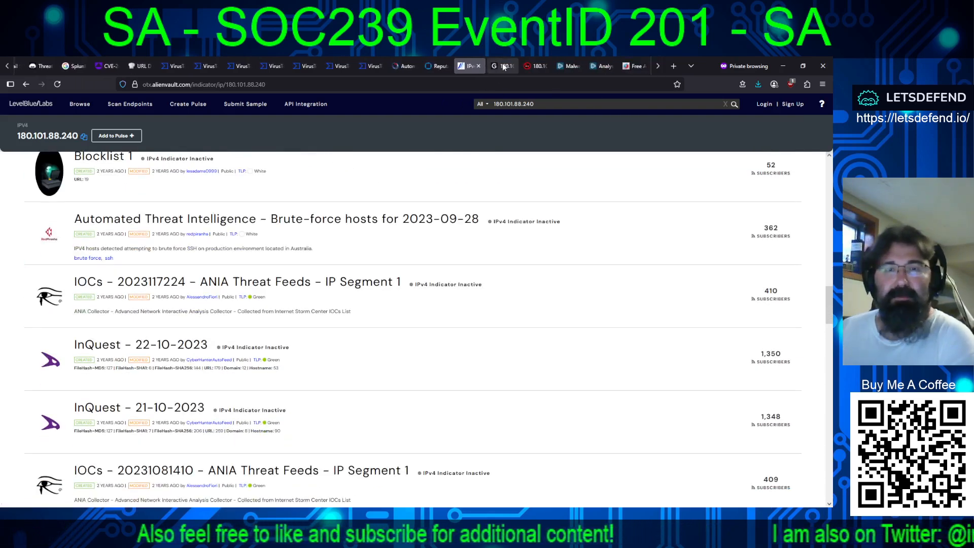
click(502, 70)
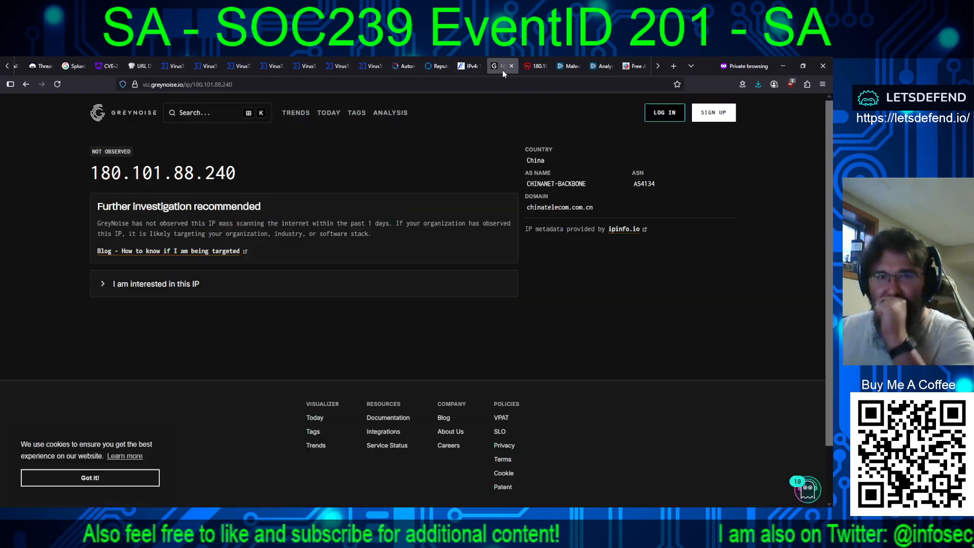
- Review the AbuseIPDB abuse reports for 180.101.88.240 and request page 6 of the report list
click(536, 67)
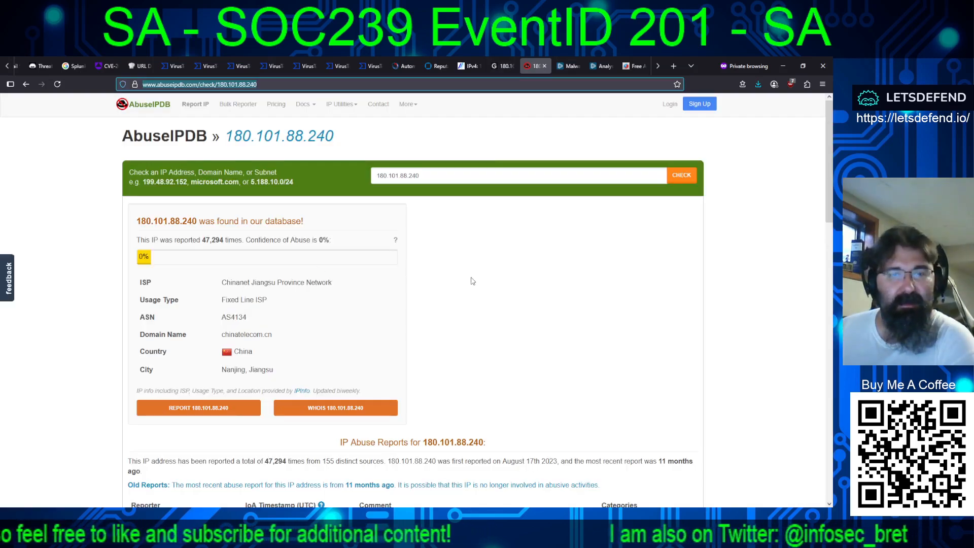
scroll(500, 265, down, 3)
scroll(551, 261, down, 15)
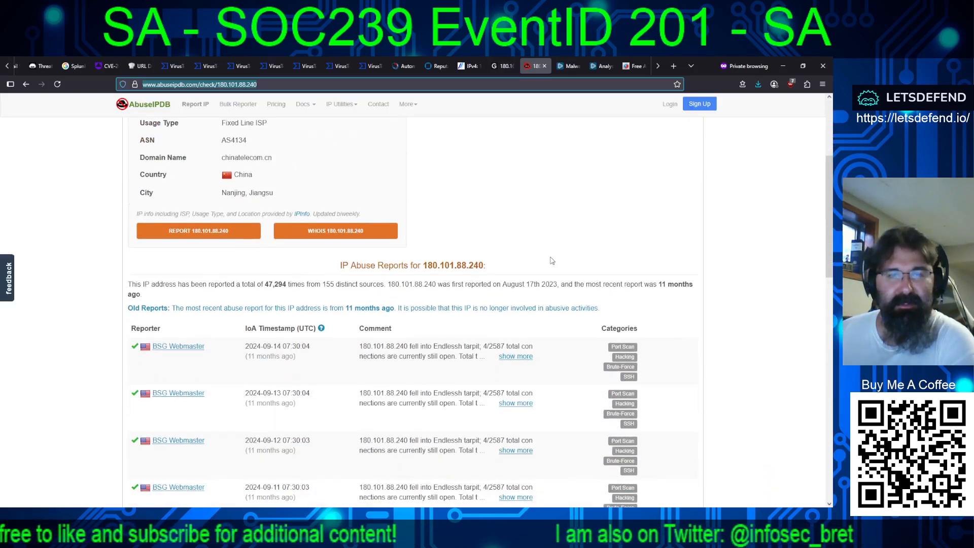
scroll(529, 303, up, 4)
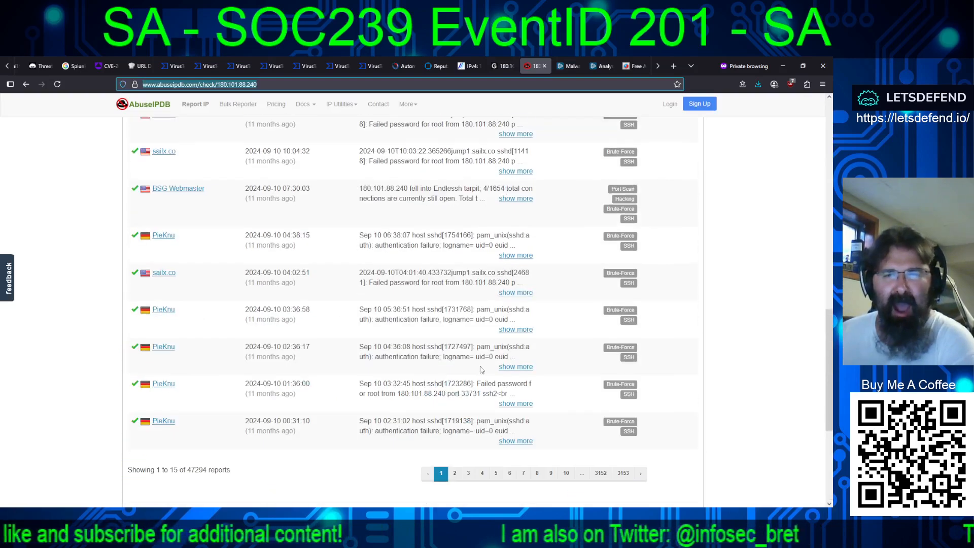
click(508, 473)
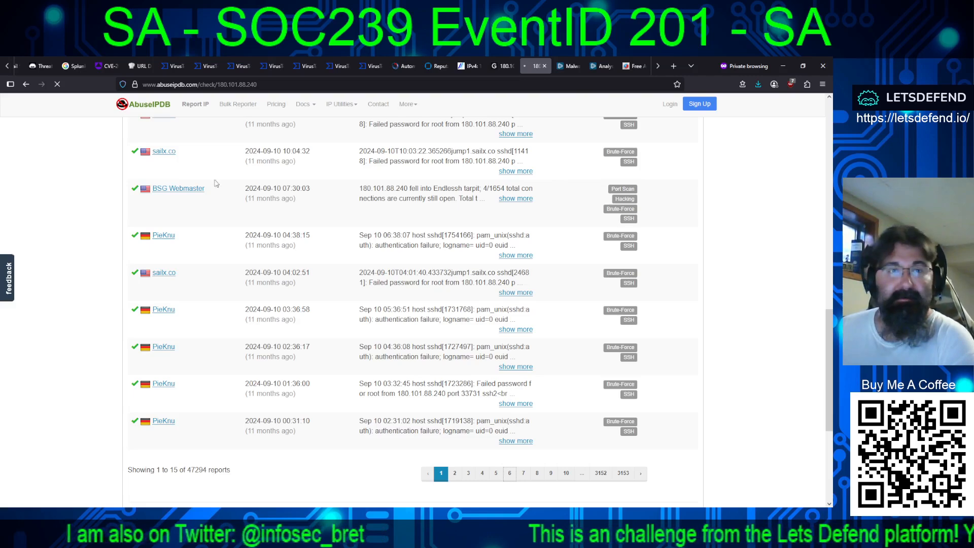
- Examine the VirusTotal details of the shell.zip download URL, including its submission history and body hash, and the file report for shell.zip
click(206, 66)
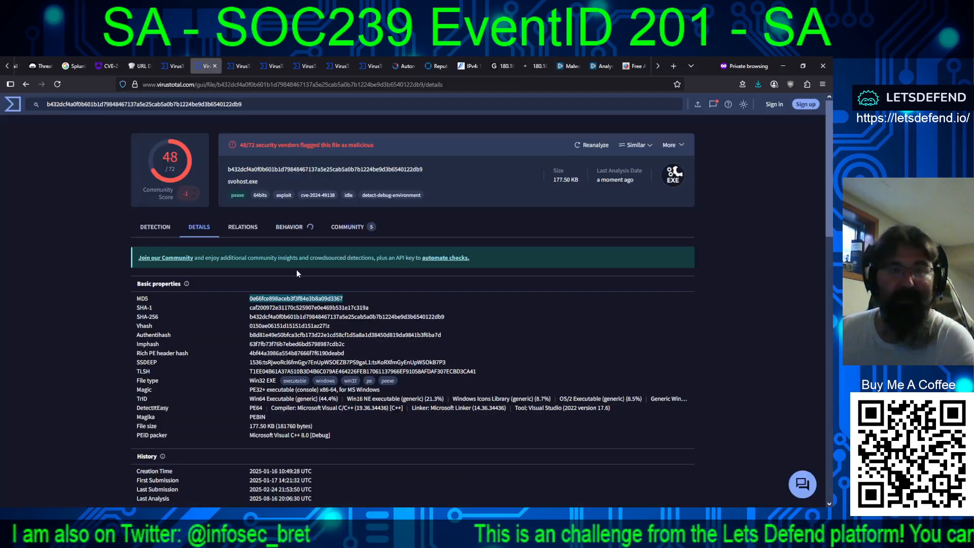
click(235, 65)
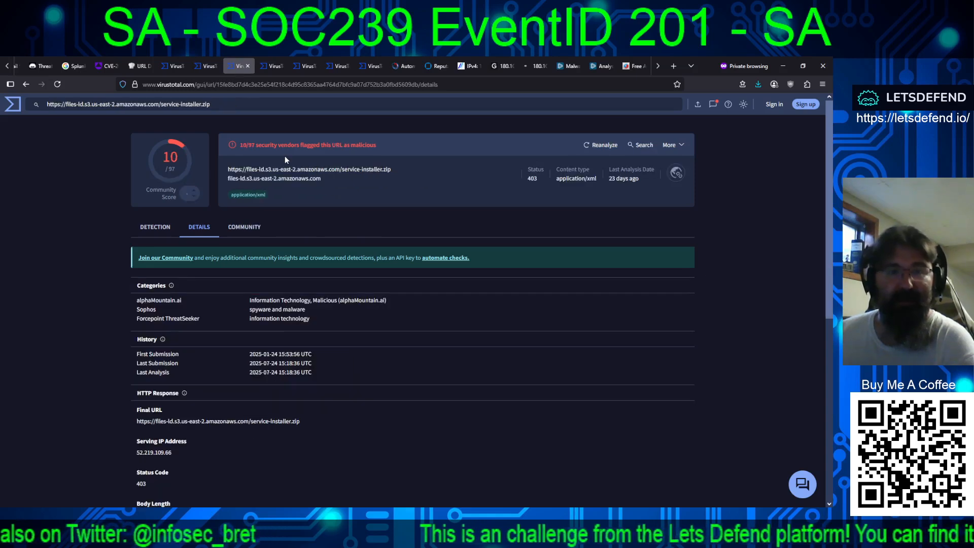
click(269, 67)
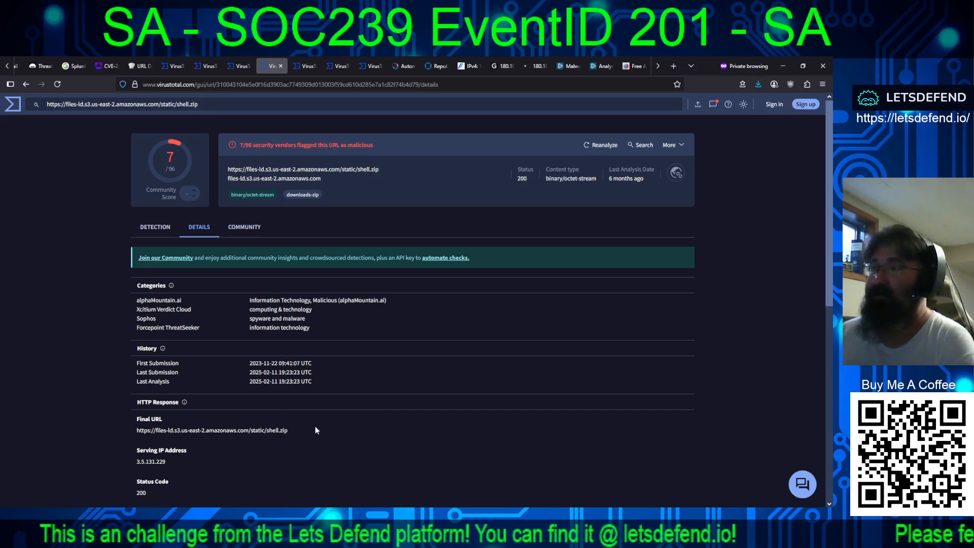
scroll(215, 451, down, 3)
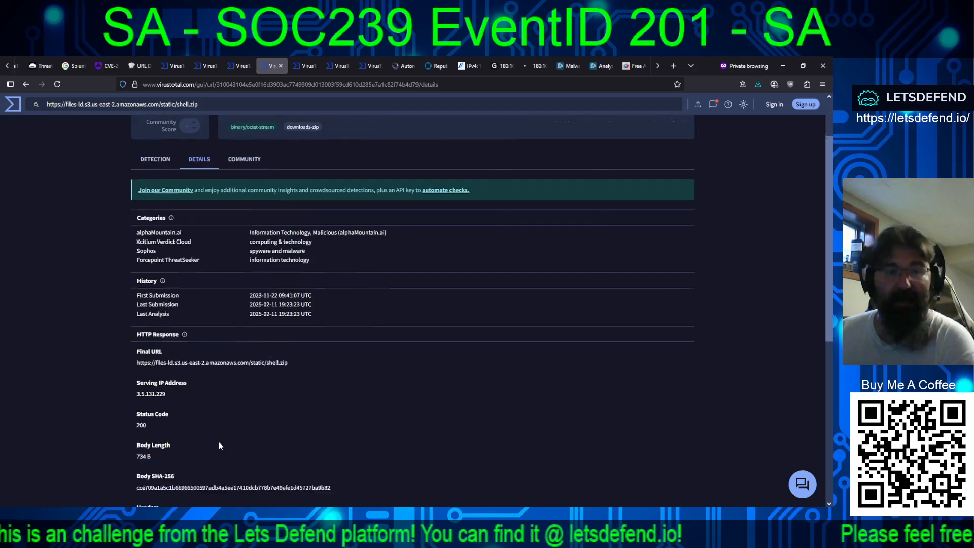
scroll(454, 361, up, 3)
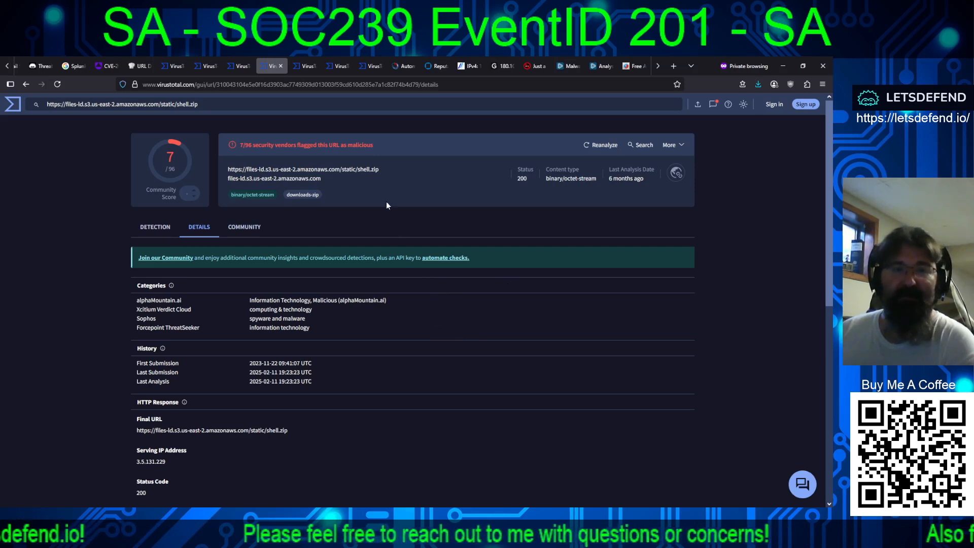
scroll(400, 238, down, 3)
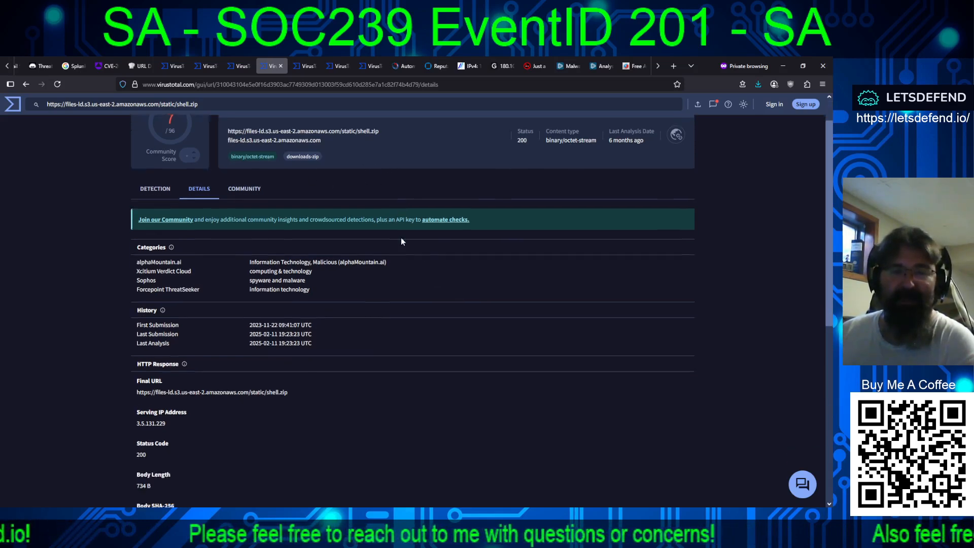
click(185, 378)
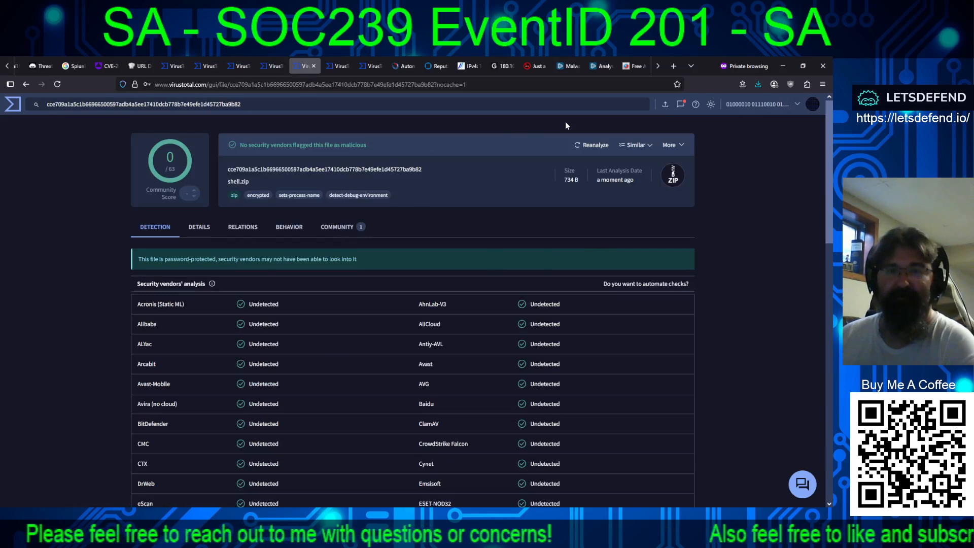
- Check the Hybrid Analysis report for svohost.exe and the ANY.RUN sandbox analysis of shell.zip
click(569, 67)
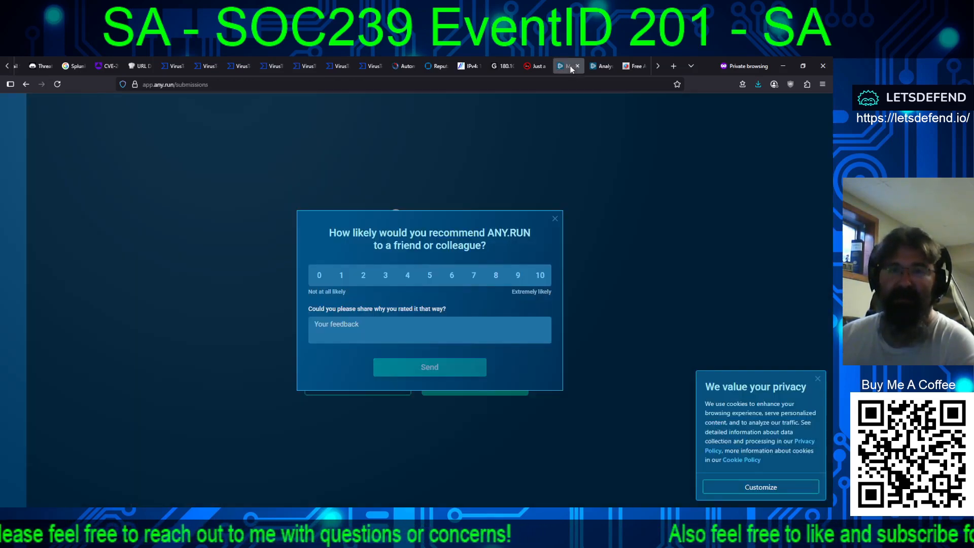
click(600, 67)
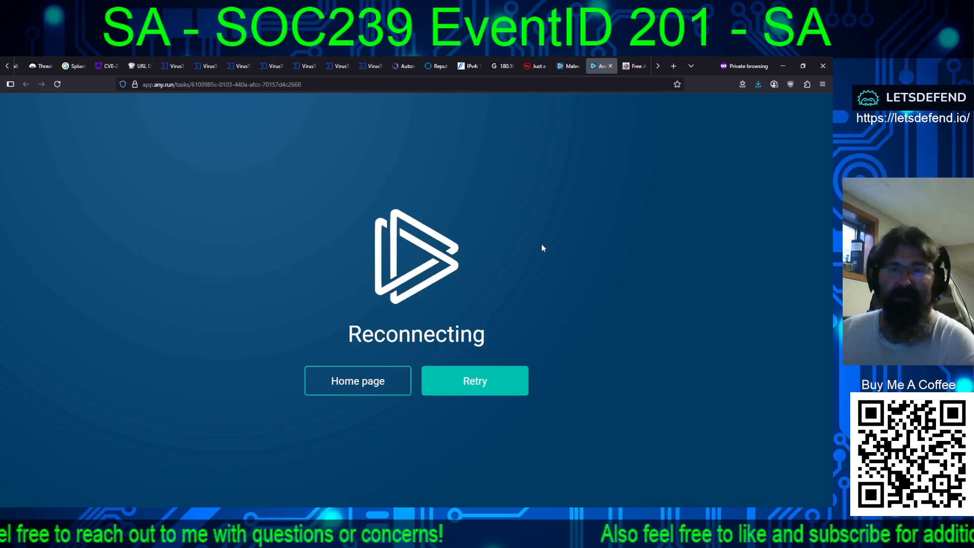
click(637, 67)
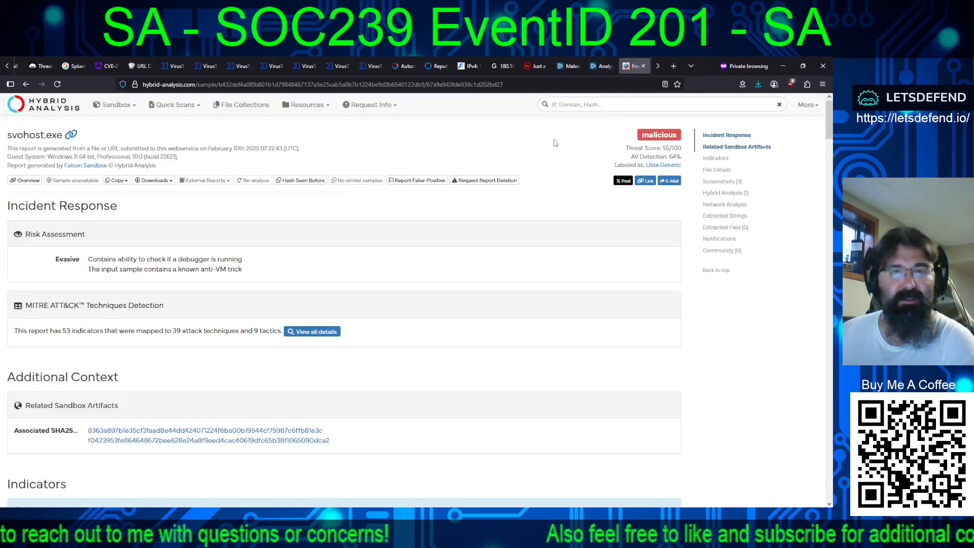
click(600, 66)
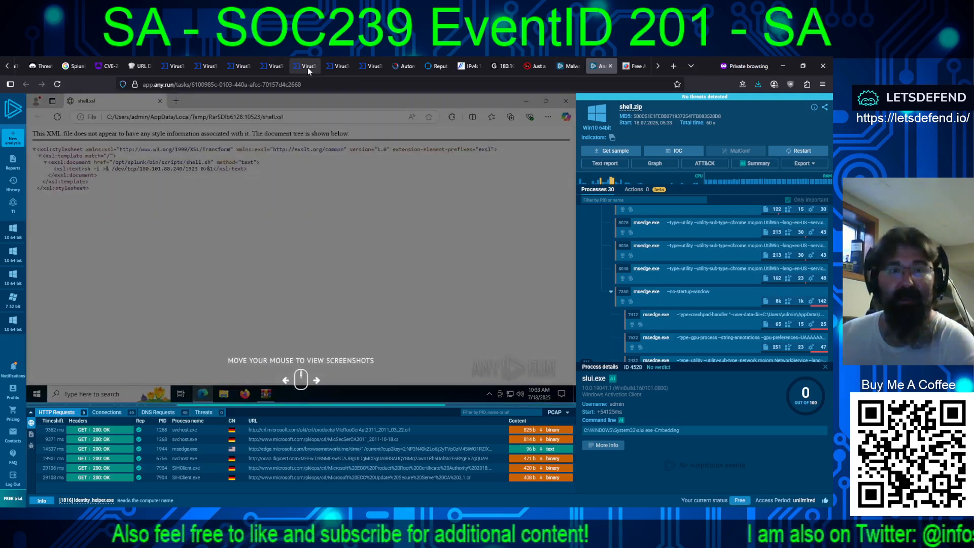
- Review the VirusTotal community comments on shell.sh and the vendor detections for shell.xsl
click(306, 67)
click(343, 68)
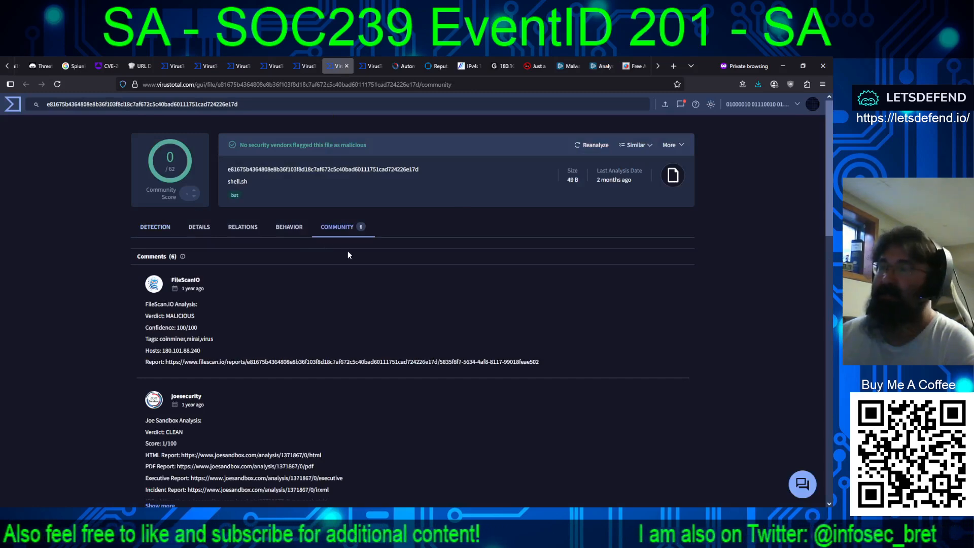
click(372, 67)
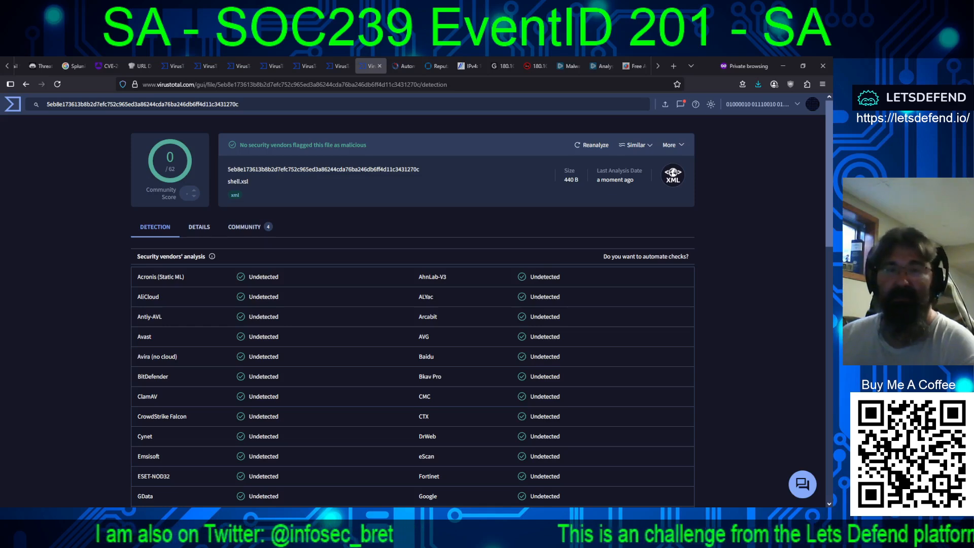
- Examine the shell.xsl content in the ANY.RUN analysis and page 6 of the AbuseIPDB reports for 180.101.88.240
click(600, 65)
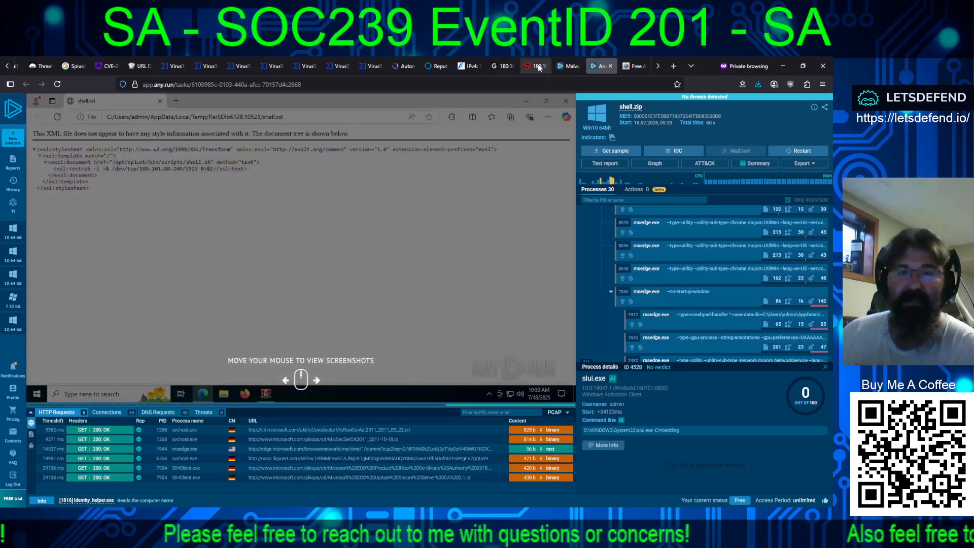
click(537, 66)
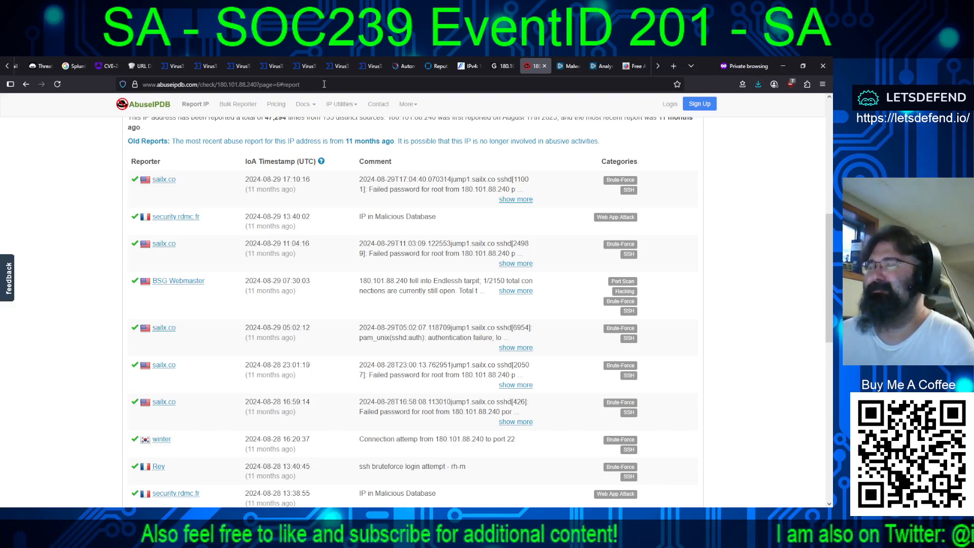
- Search the LetsDefend log management for the attacker IP 180.101.88.240, copied from the AlienVault OTX page
click(8, 67)
click(7, 68)
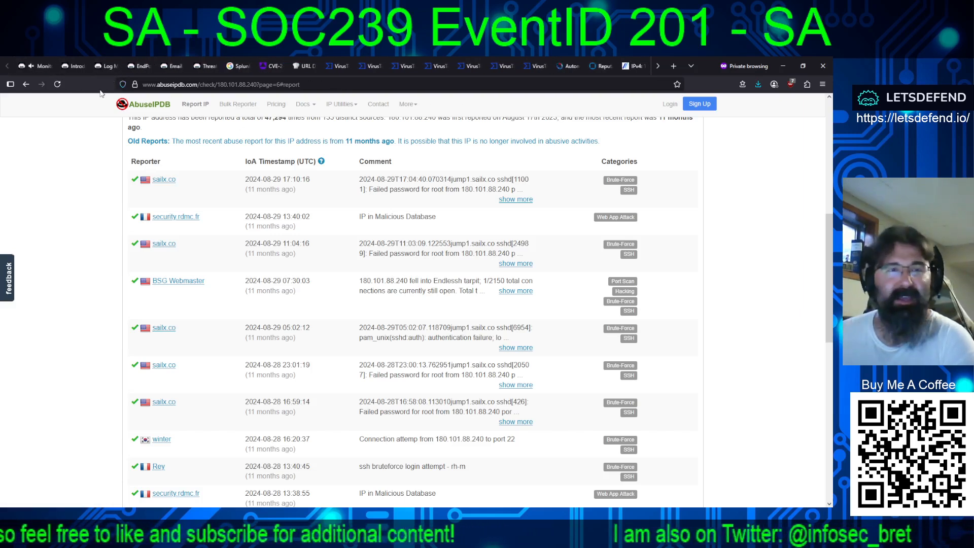
click(105, 67)
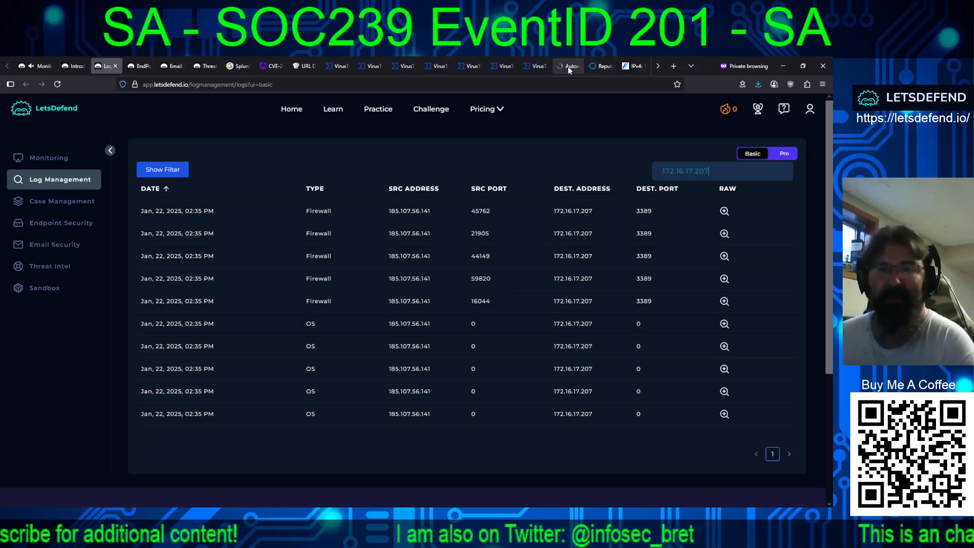
click(632, 67)
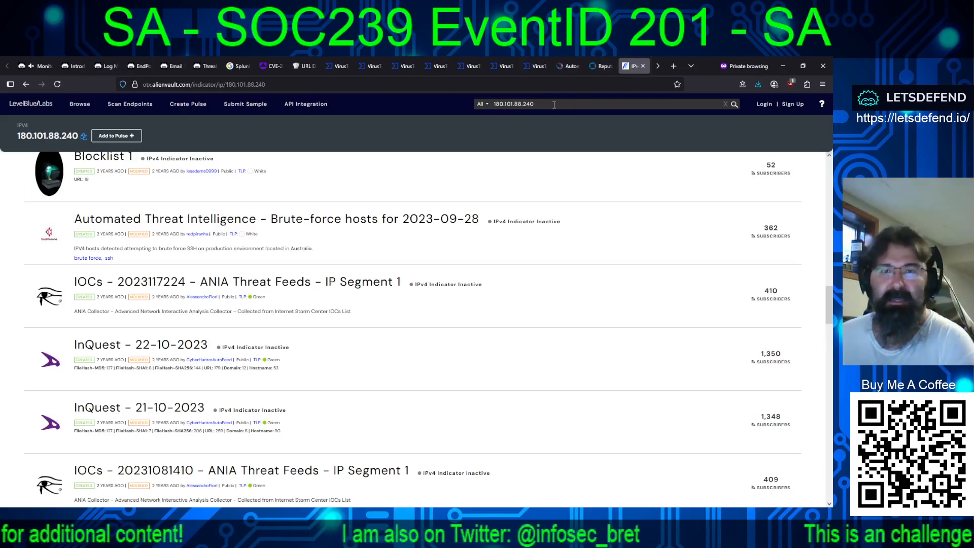
triple_click(504, 104)
key(ctrl+c)
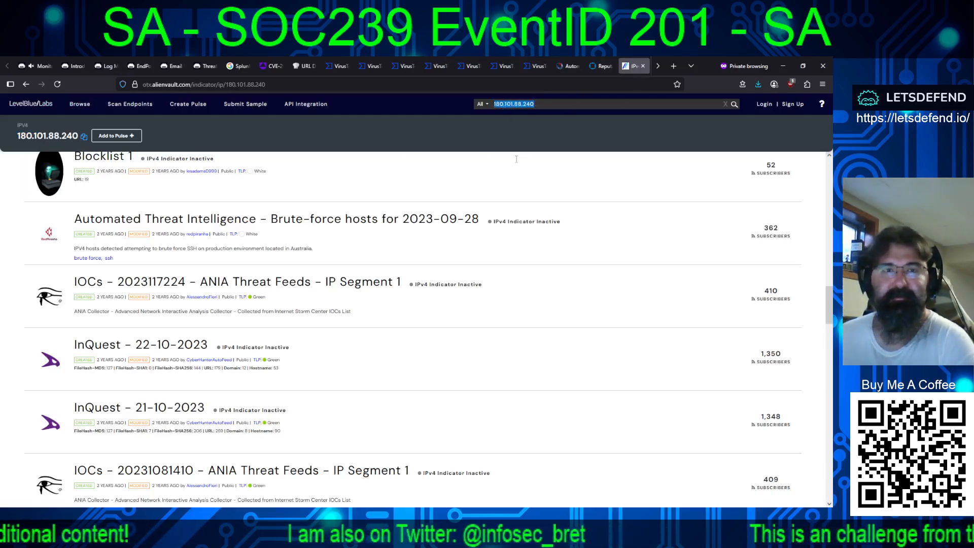
click(108, 67)
triple_click(677, 170)
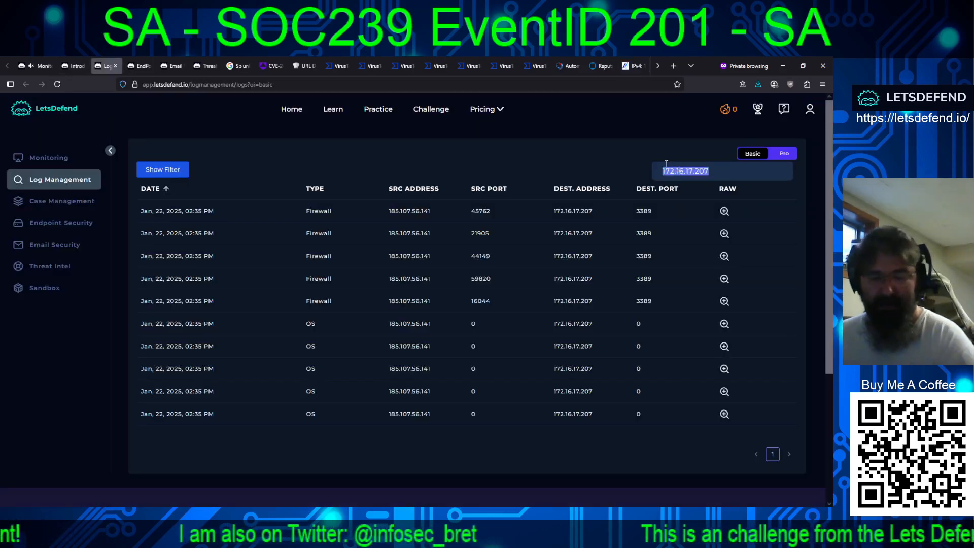
key(ctrl+v)
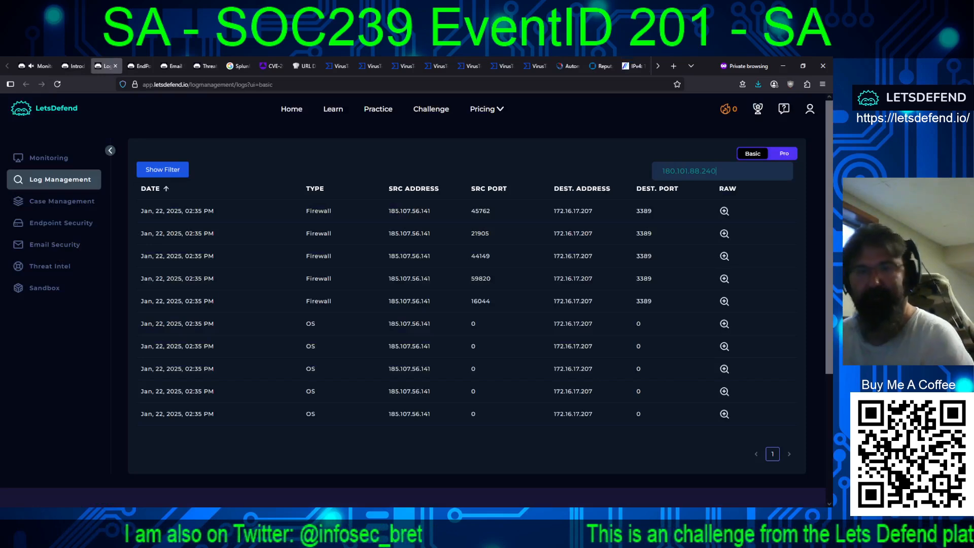
key(Return)
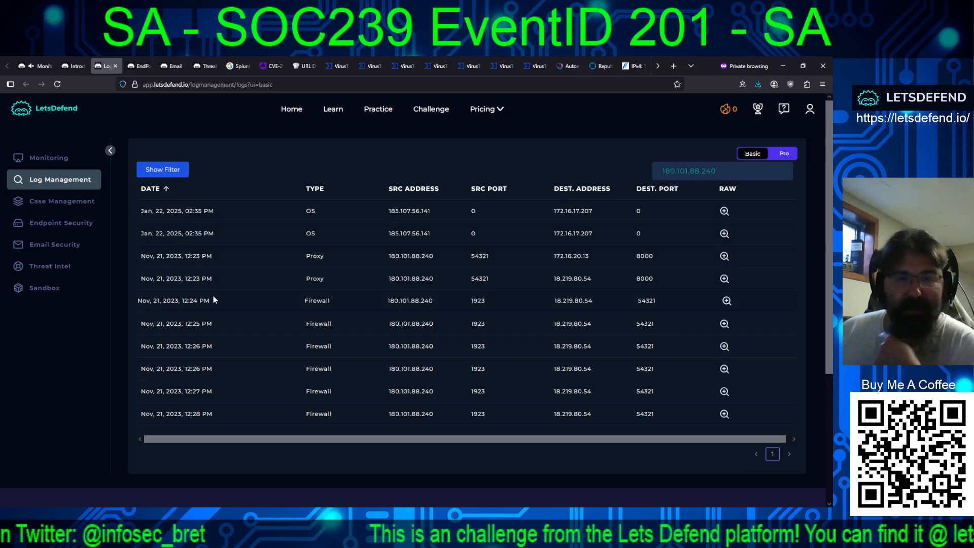
- Reverse the date order of the log results and compare the Nov 21, 2023 entries with the SOC239 alert details
click(161, 190)
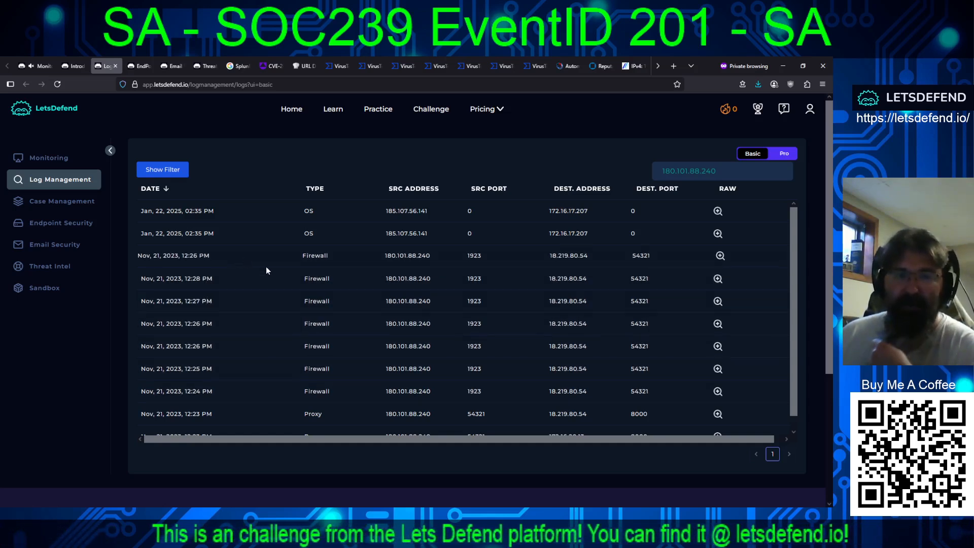
scroll(284, 279, down, 1)
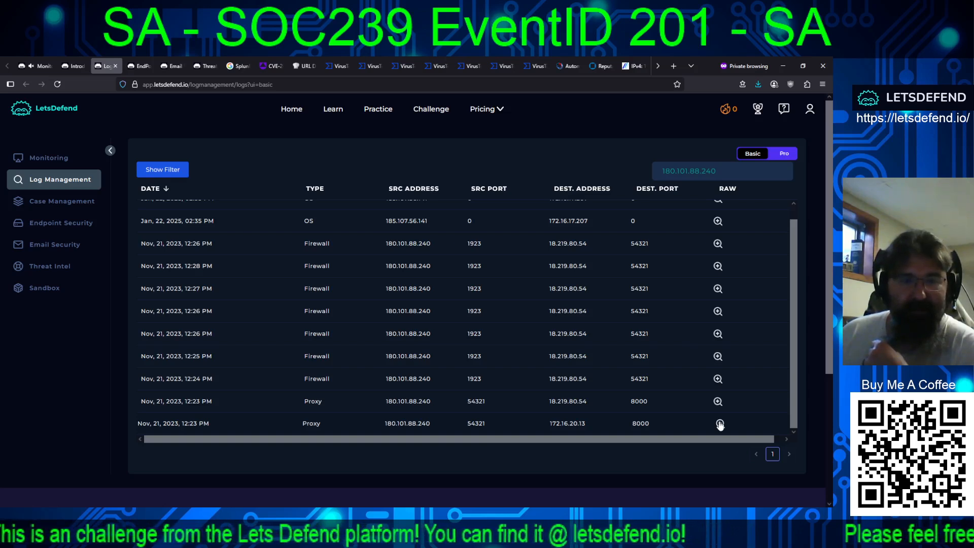
click(38, 69)
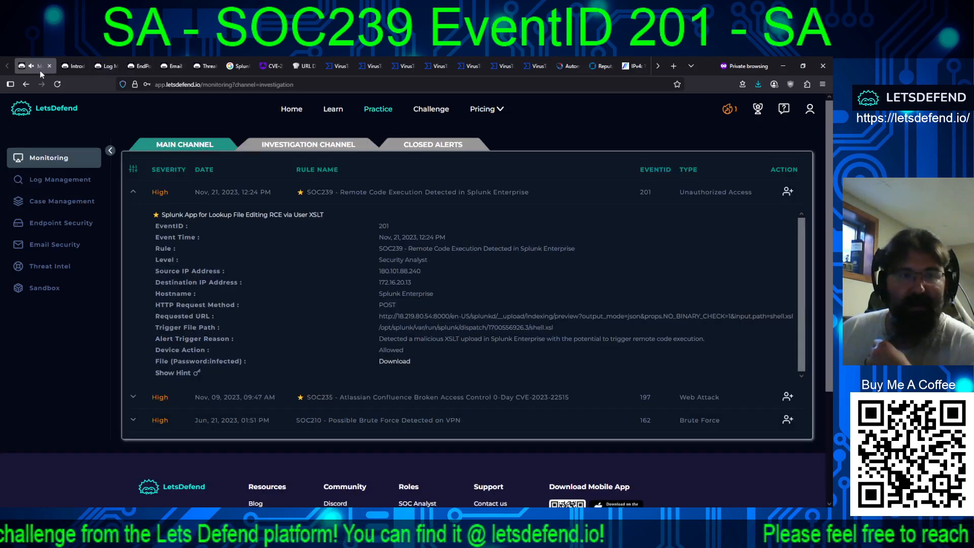
click(109, 66)
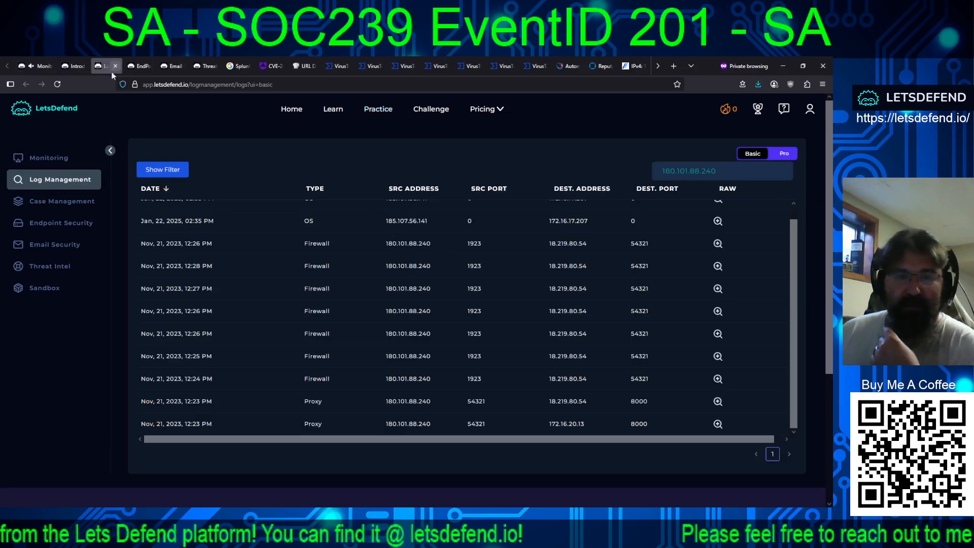
- Inspect the raw logs of both 12:23 PM proxy entries and the 12:24 PM firewall entry from Nov 21, 2023
click(719, 424)
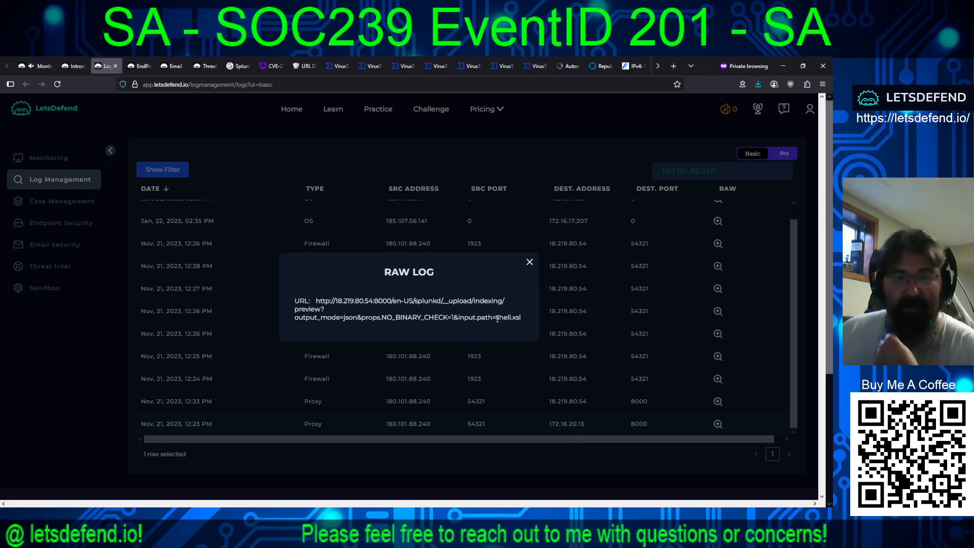
click(716, 402)
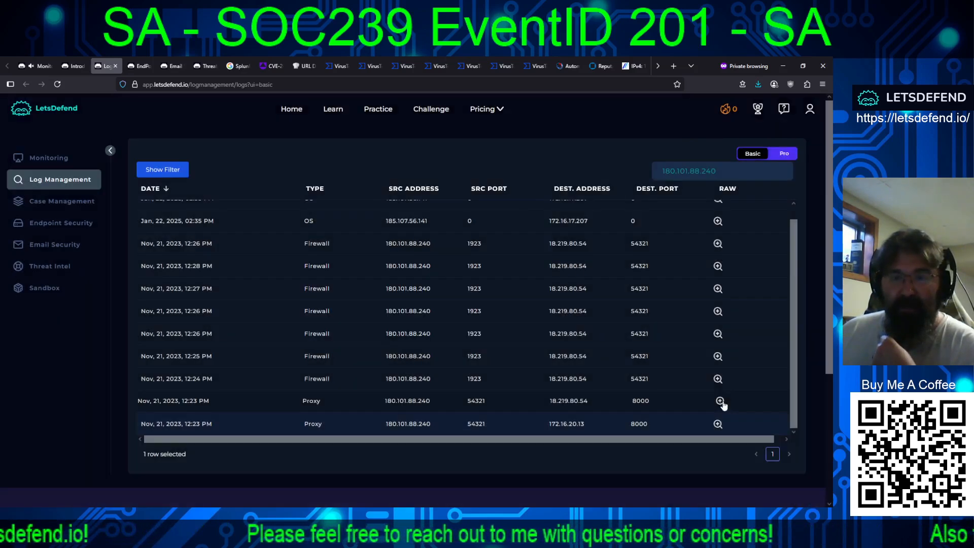
click(718, 402)
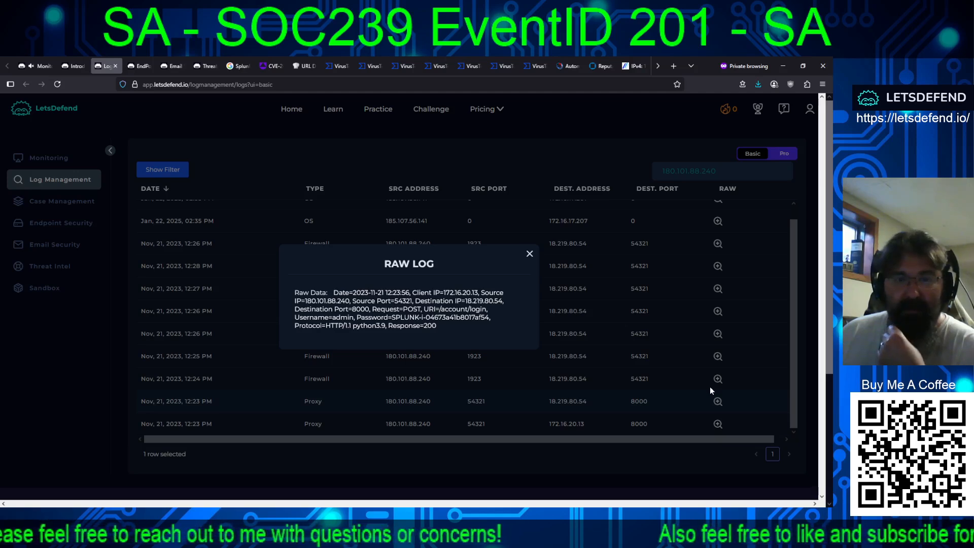
click(712, 357)
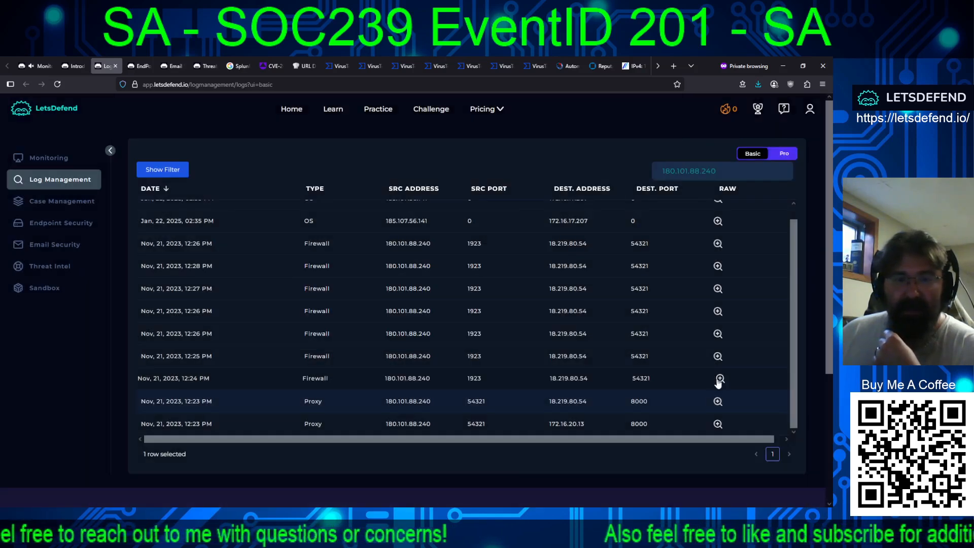
click(718, 381)
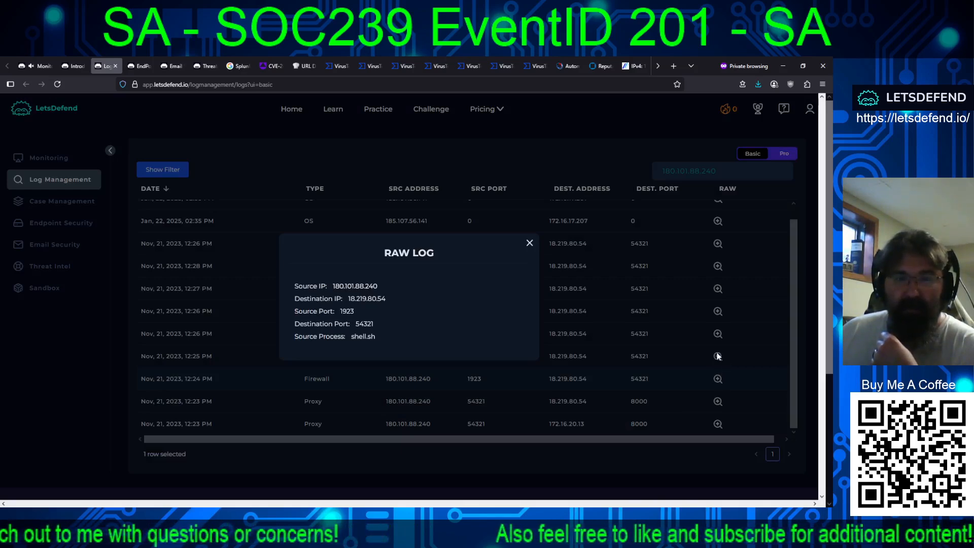
click(718, 356)
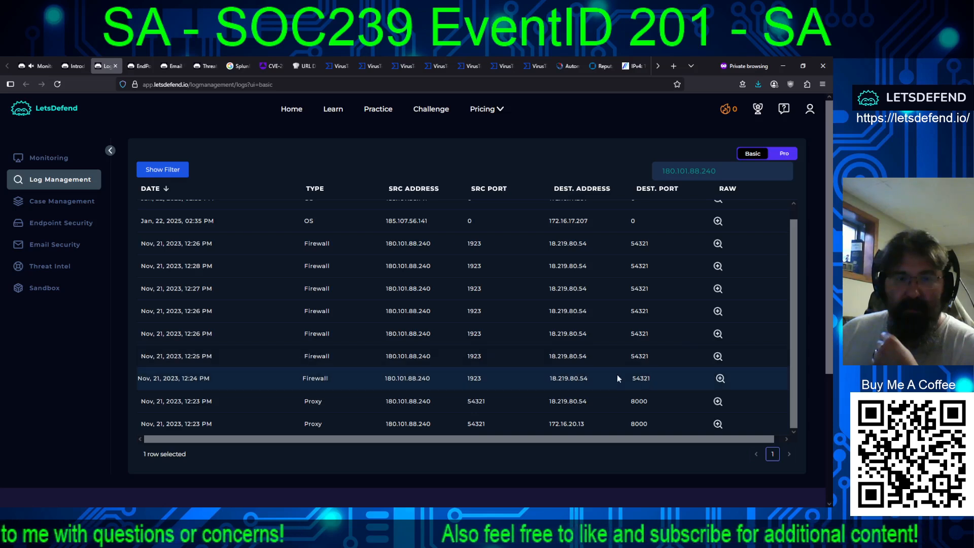
- Examine the remaining Nov 21, 2023 firewall entries alongside the shell.sh contents in the text editor
scroll(563, 363, up, 1)
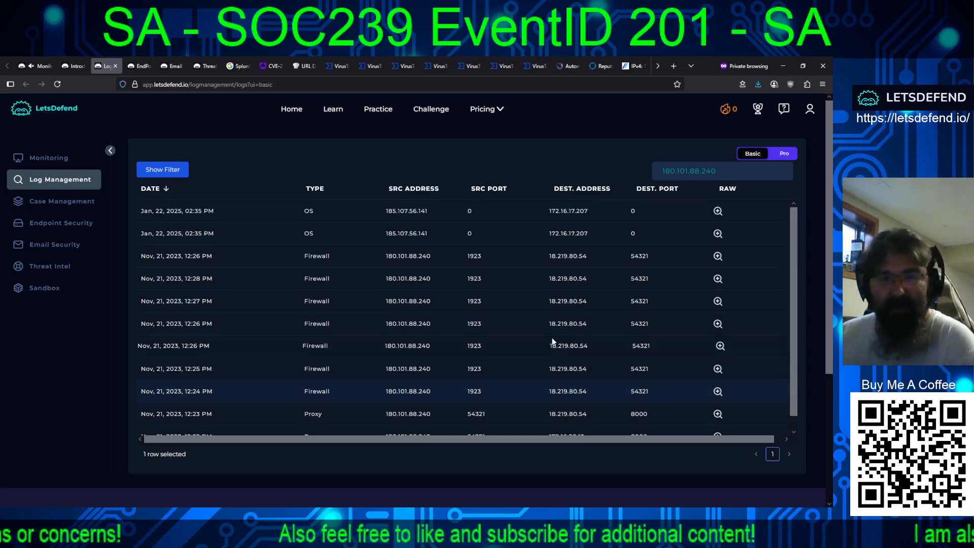
scroll(558, 335, down, 1)
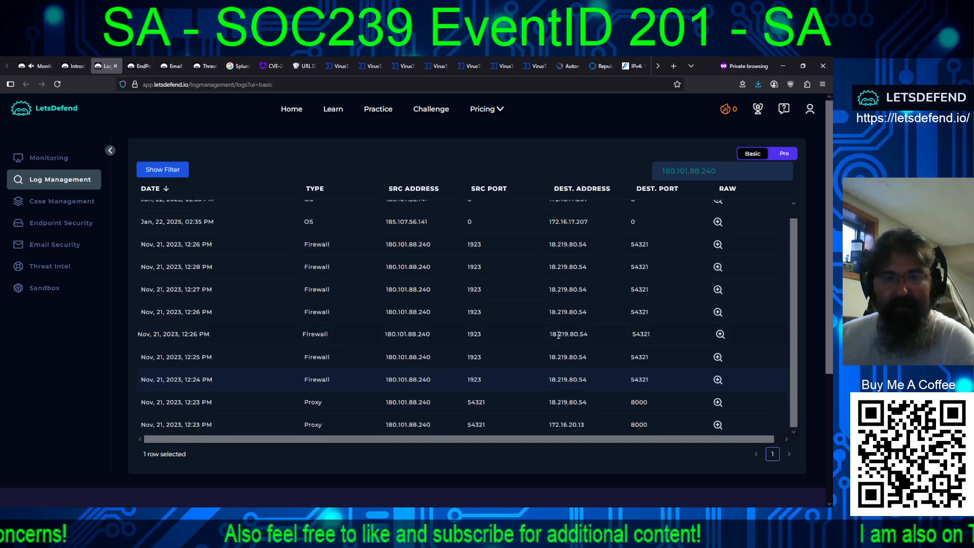
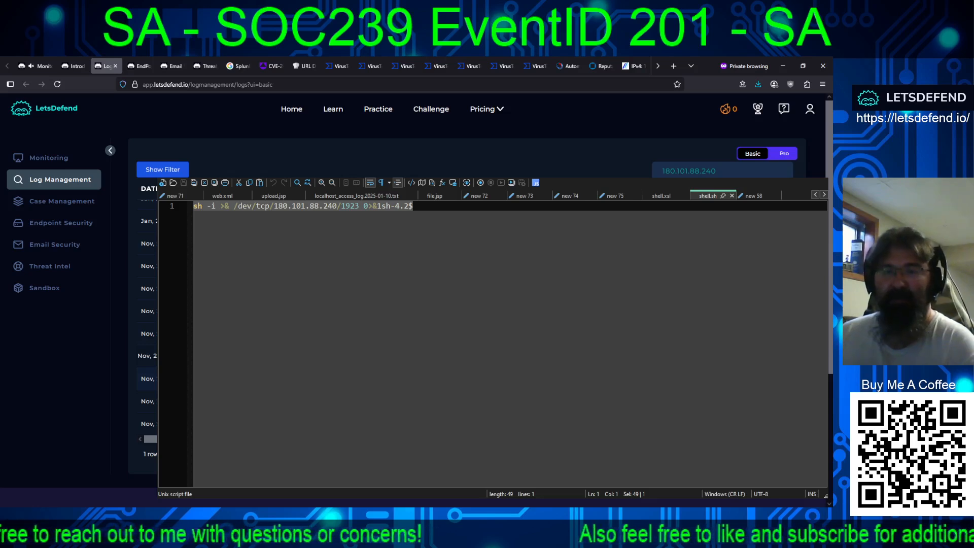
click(751, 356)
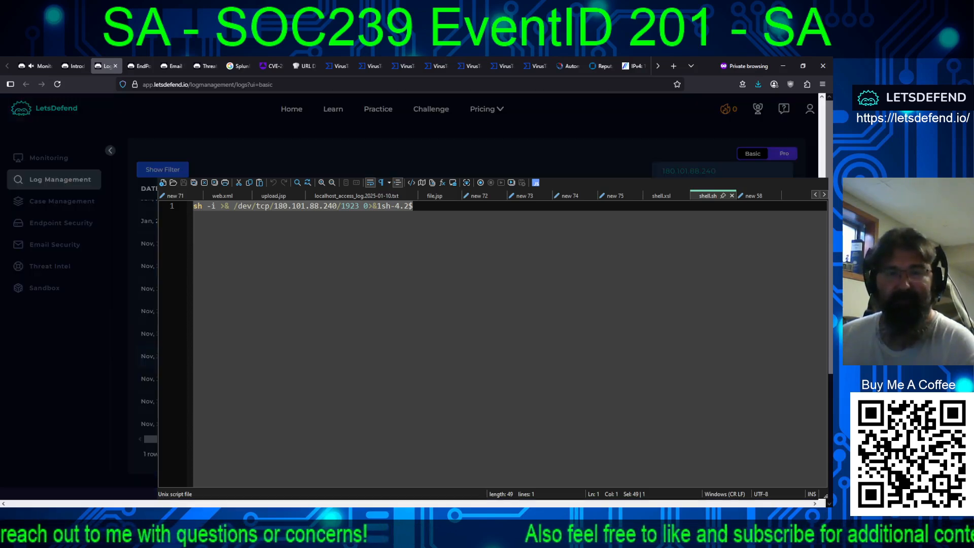
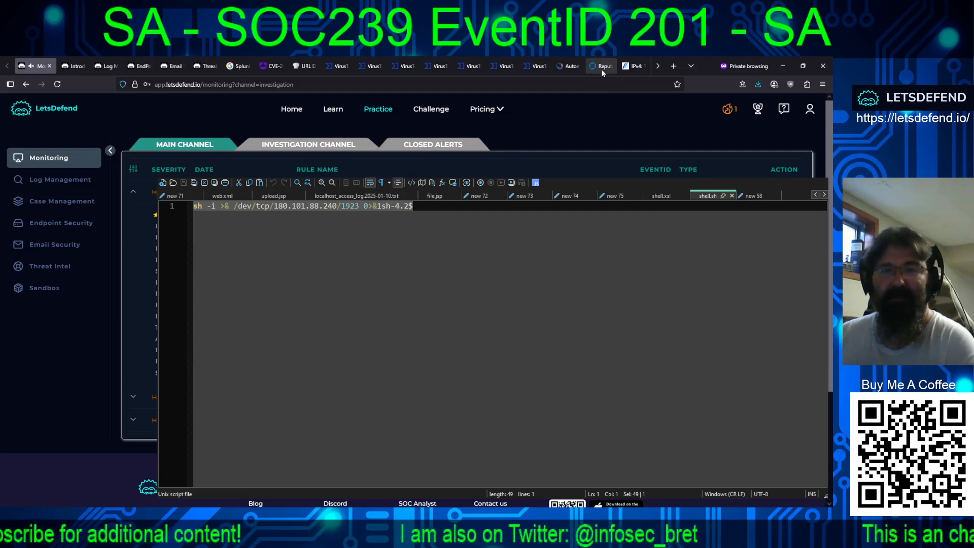
- Look up the IP address 18.219.80.54 on VirusTotal in a second copy of the 180.101.88.240 report
click(335, 71)
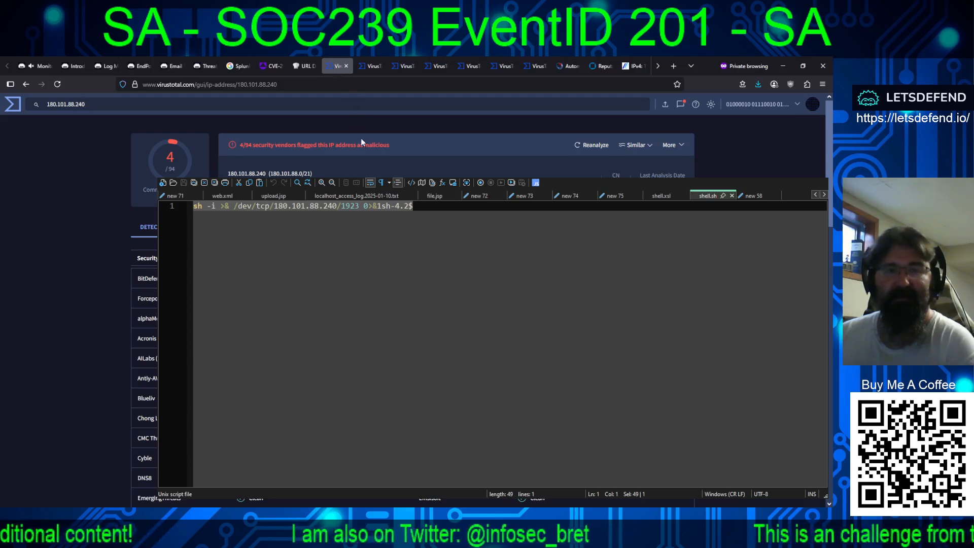
click(362, 160)
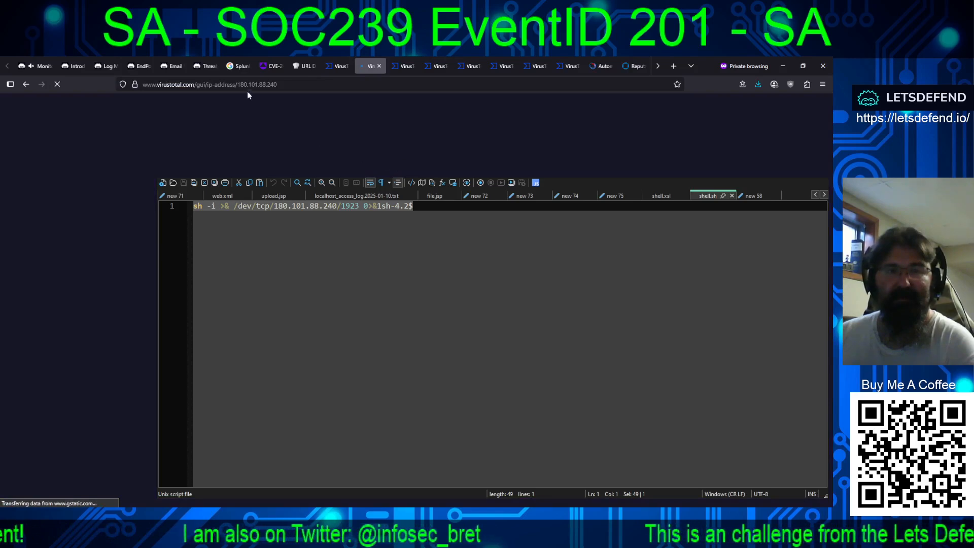
click(235, 84)
drag(256, 84, 299, 86)
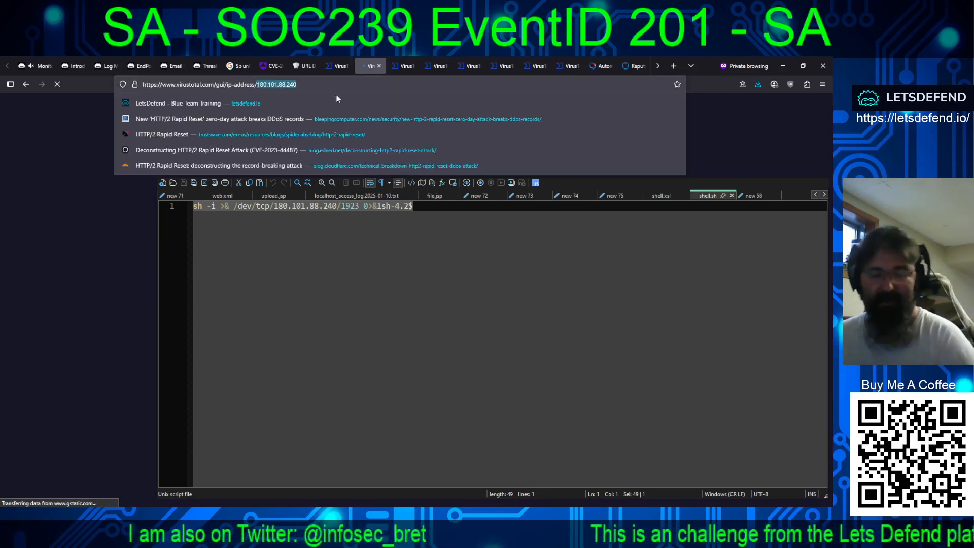
text(/18.219.80.54)
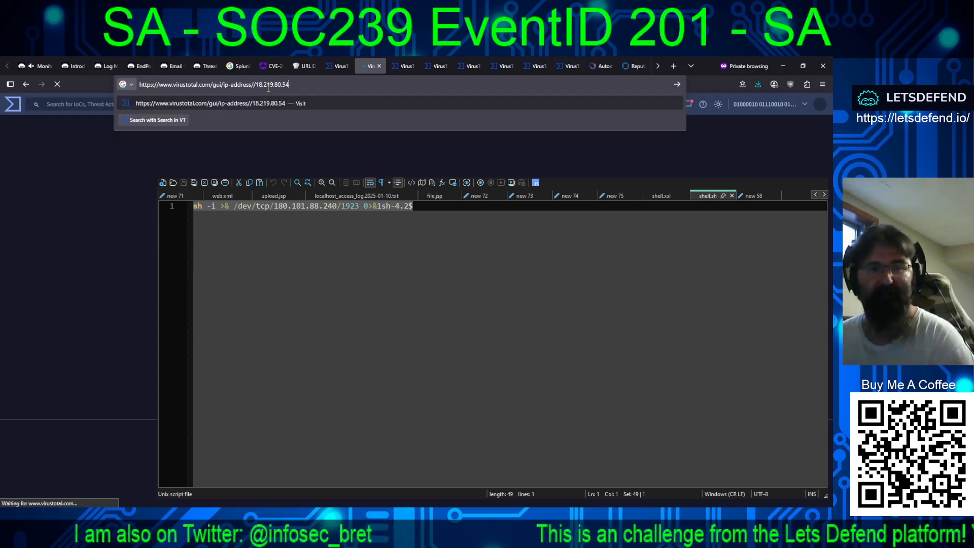
key(BackSpace)
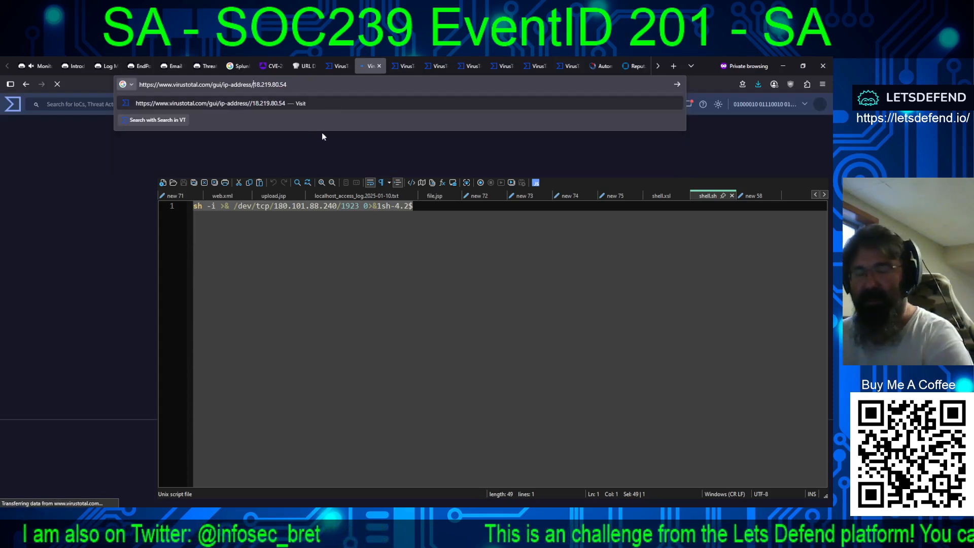
key(Return)
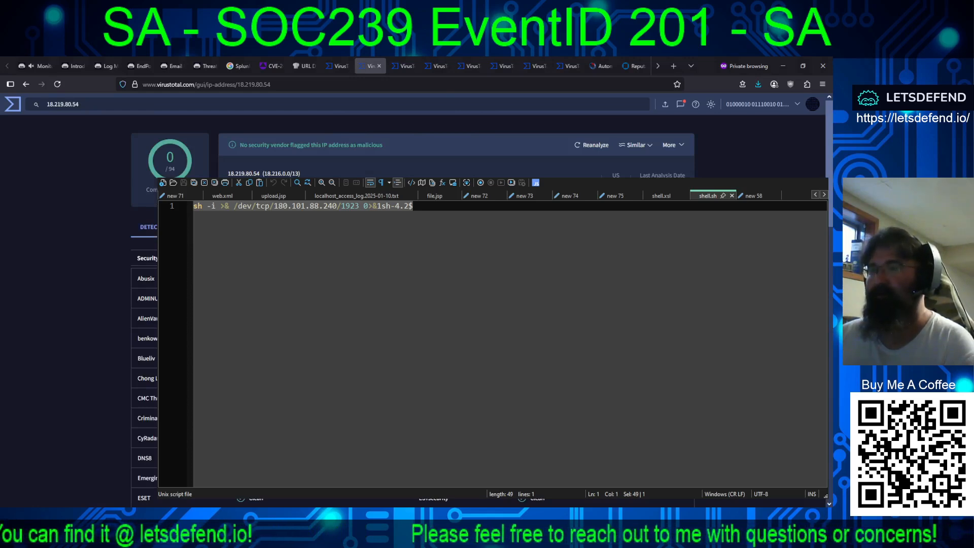
- Examine the VirusTotal details for 18.219.80.54, including the network properties, HTTPS certificate, registration data and Whois lookup
key(alt+Tab)
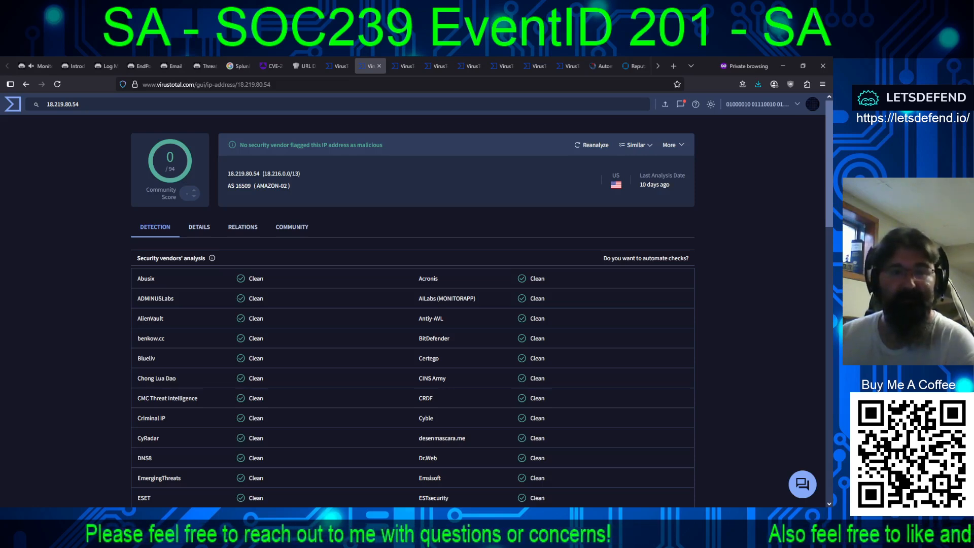
click(199, 228)
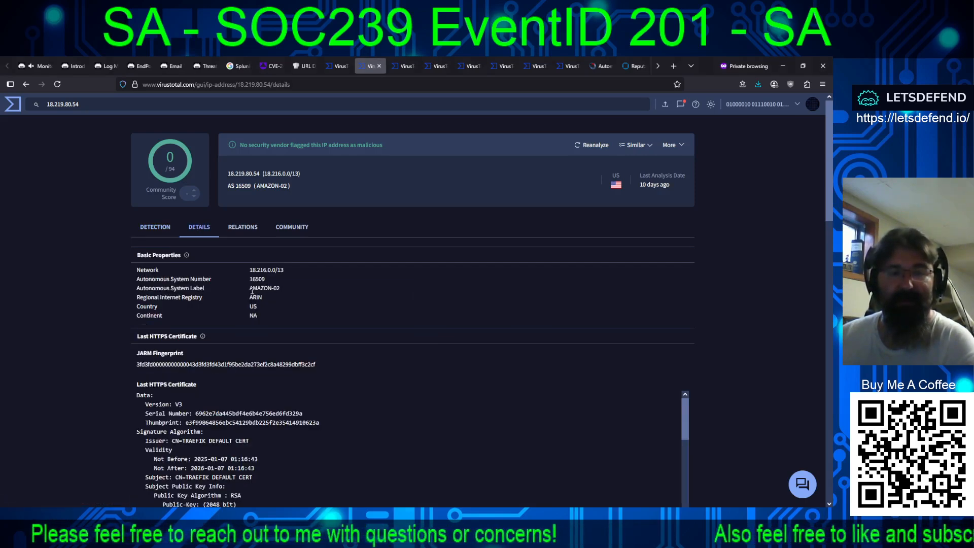
scroll(400, 325, down, 5)
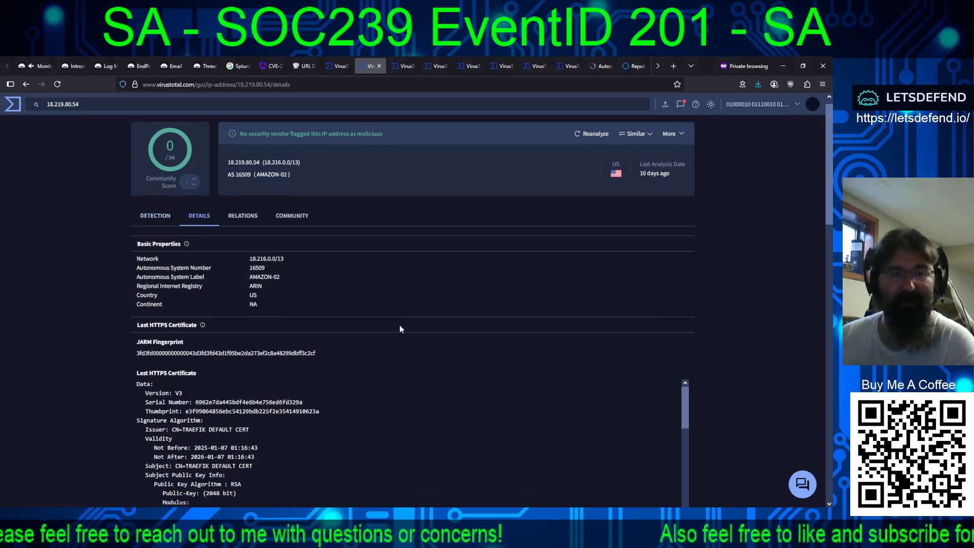
scroll(373, 334, down, 3)
scroll(388, 339, down, 2)
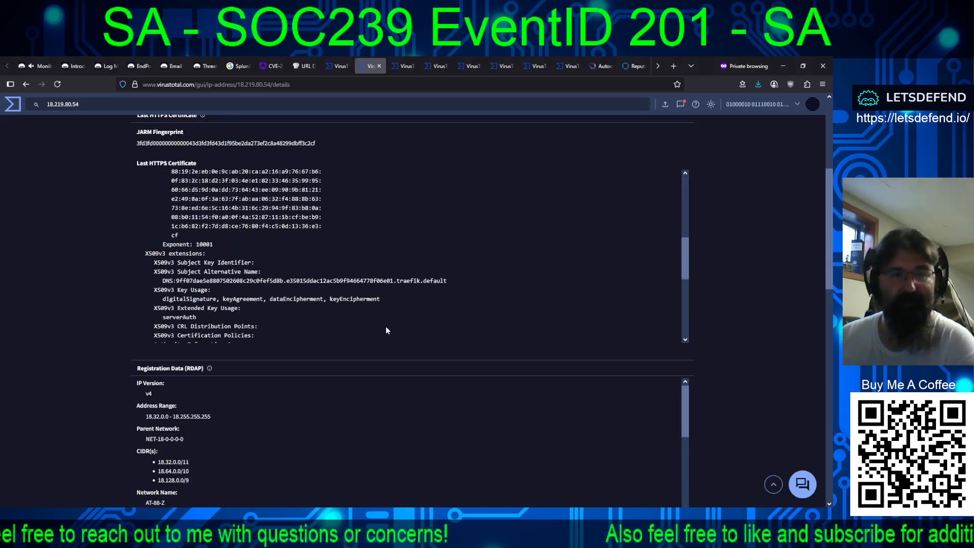
scroll(389, 323, down, 3)
scroll(238, 370, down, 6)
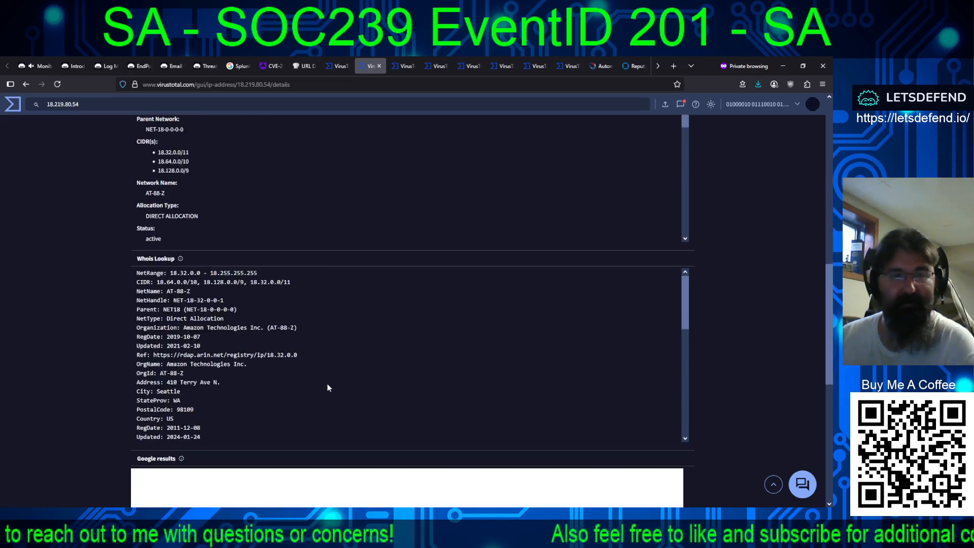
scroll(310, 387, down, 4)
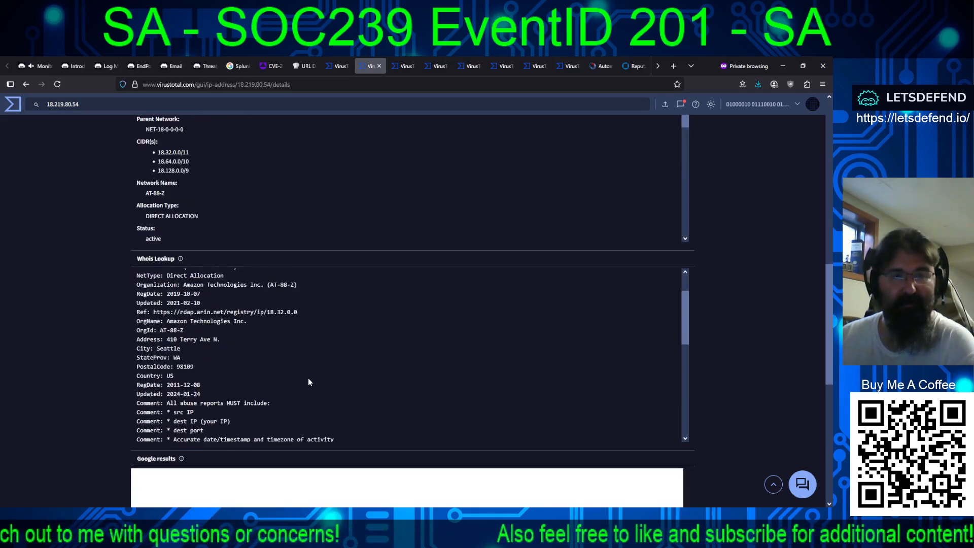
scroll(118, 390, down, 5)
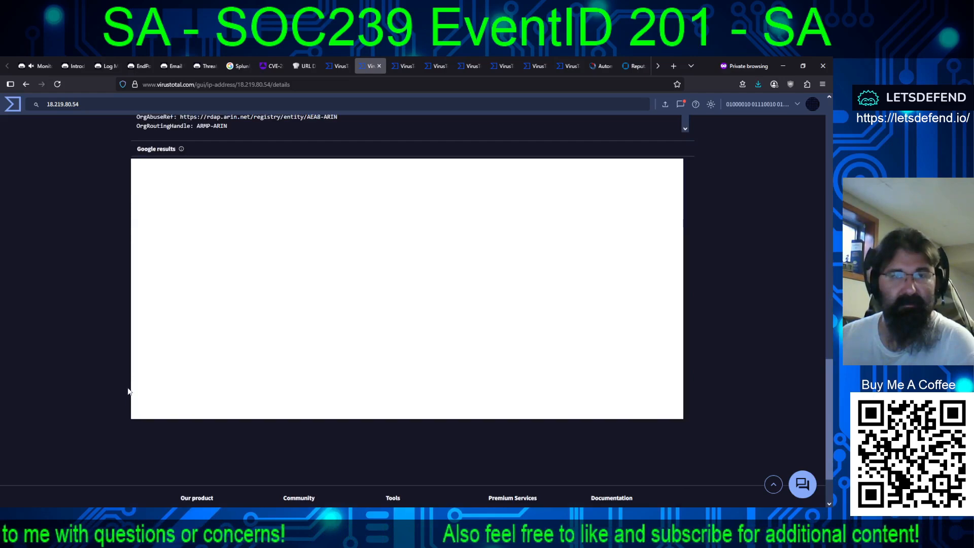
scroll(124, 388, up, 15)
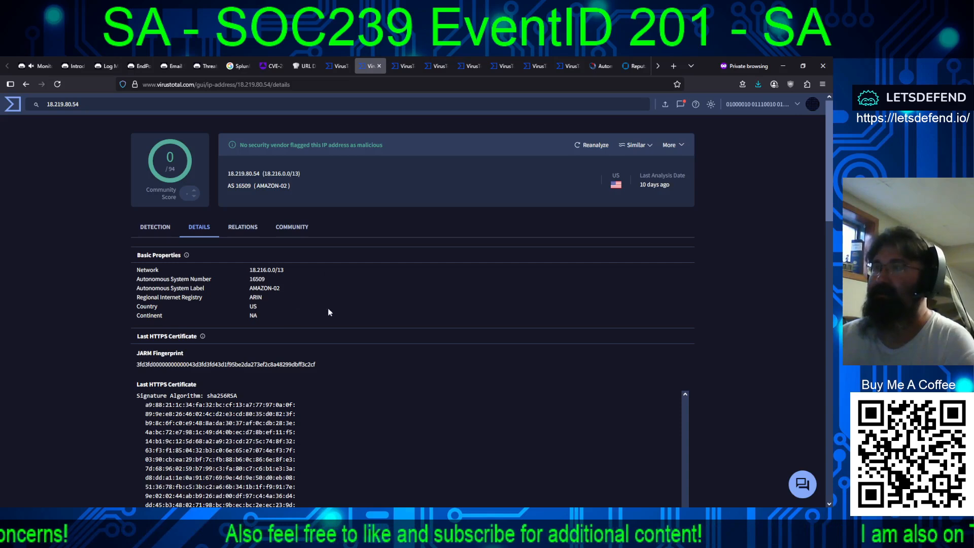
- Review the Nov 21, 2023 firewall entries in LetsDefend log management and inspect the raw log of the uppermost 12:26 PM one
click(105, 67)
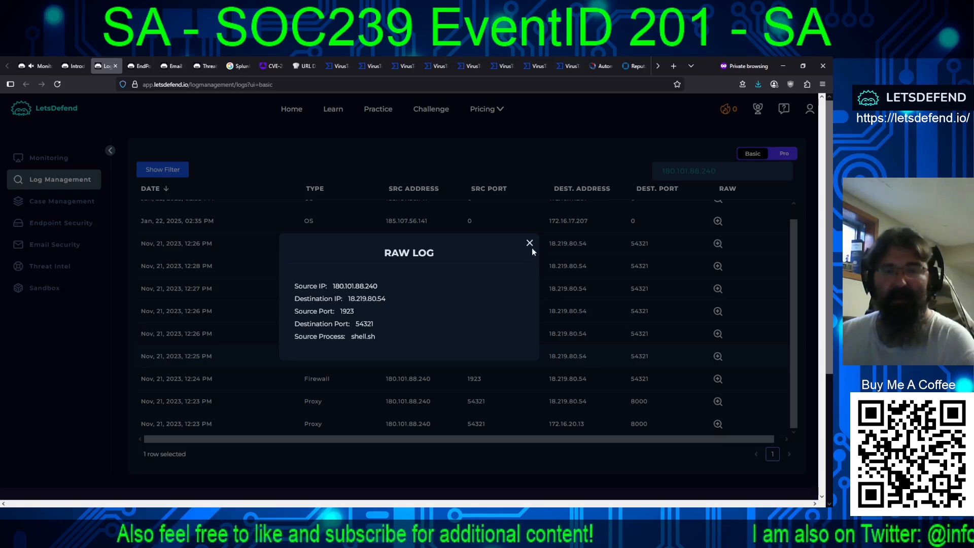
click(529, 268)
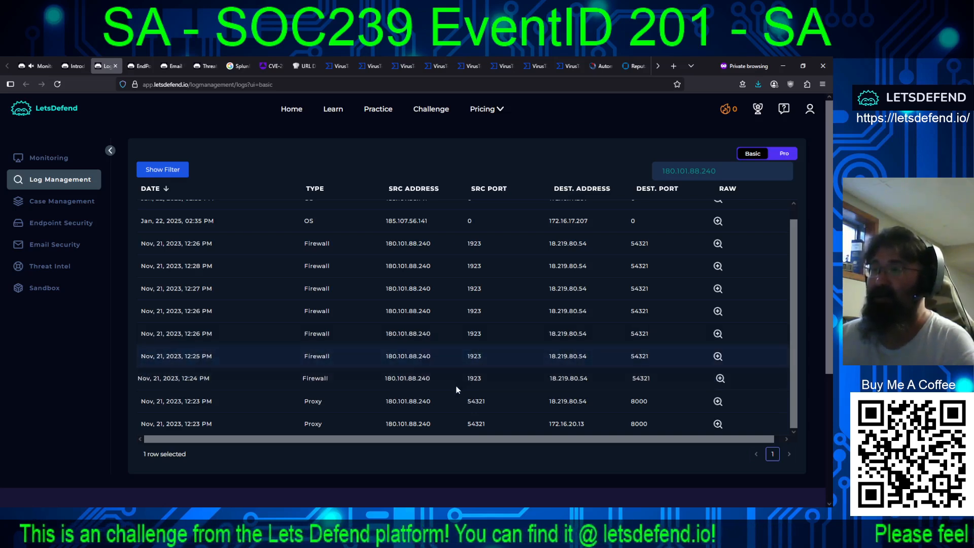
scroll(434, 320, up, 1)
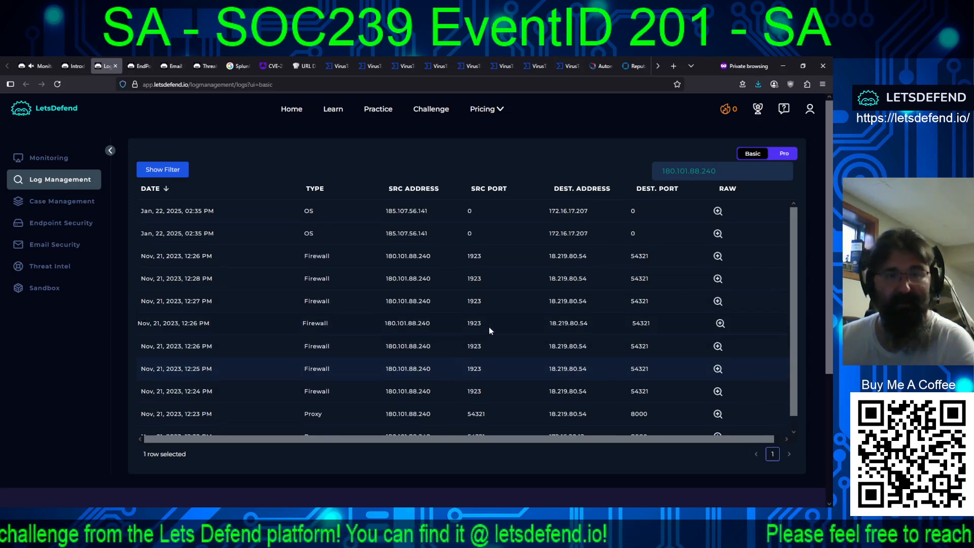
click(720, 255)
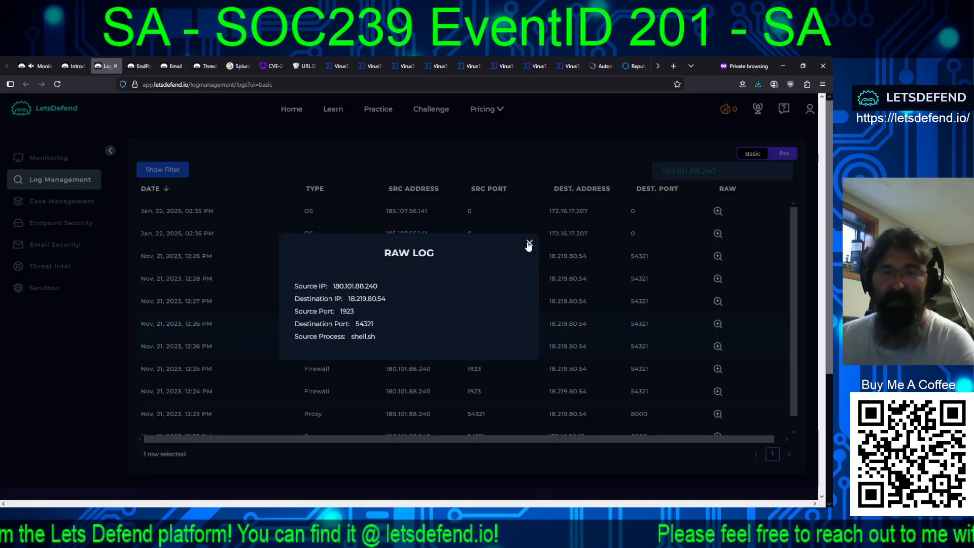
click(529, 243)
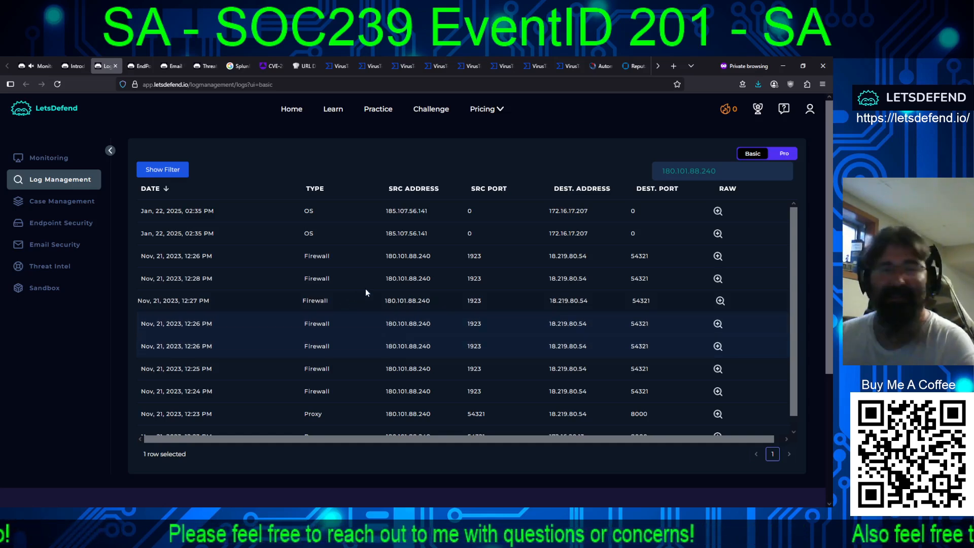
- Browse the LetsDefend Email Security messages up to December 2023, checking for mail related to the SOC239 alert
click(172, 66)
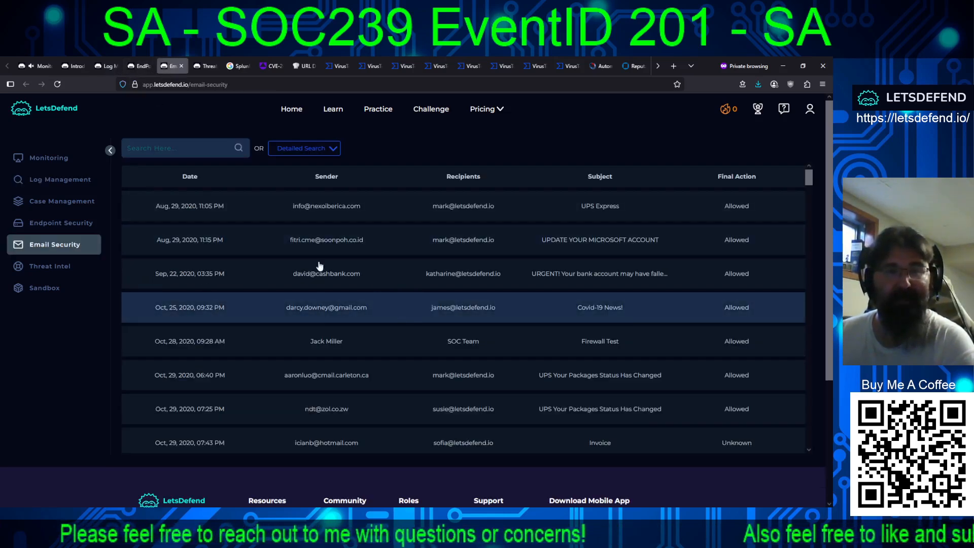
click(44, 64)
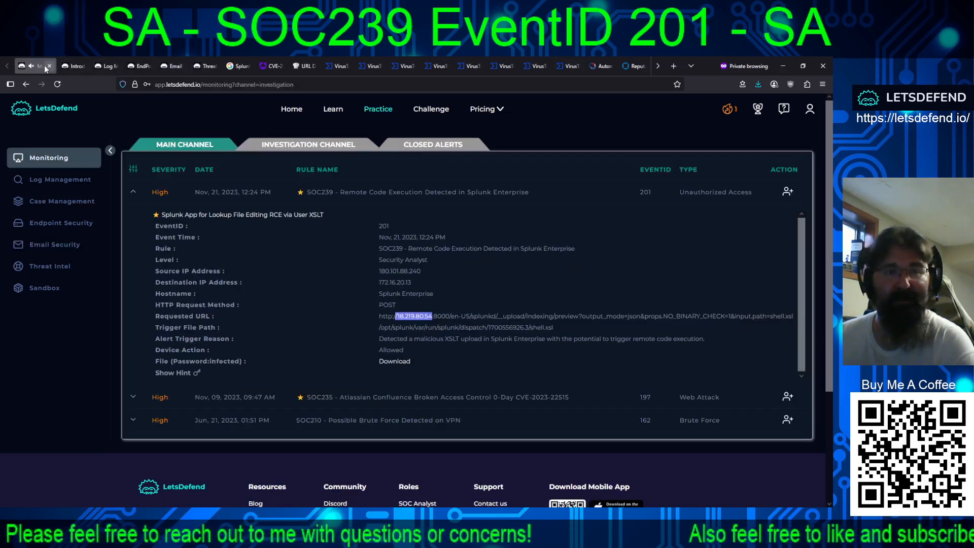
click(175, 69)
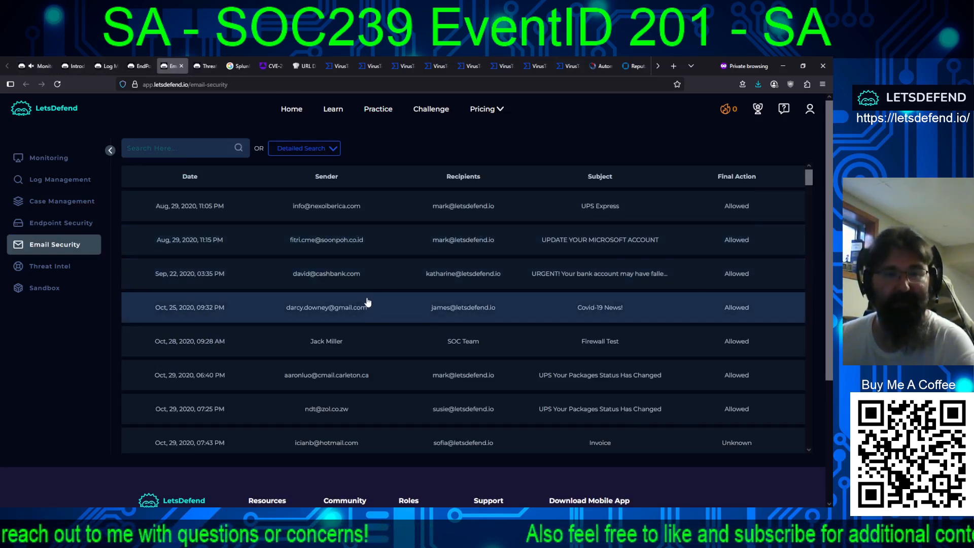
scroll(368, 302, down, 5)
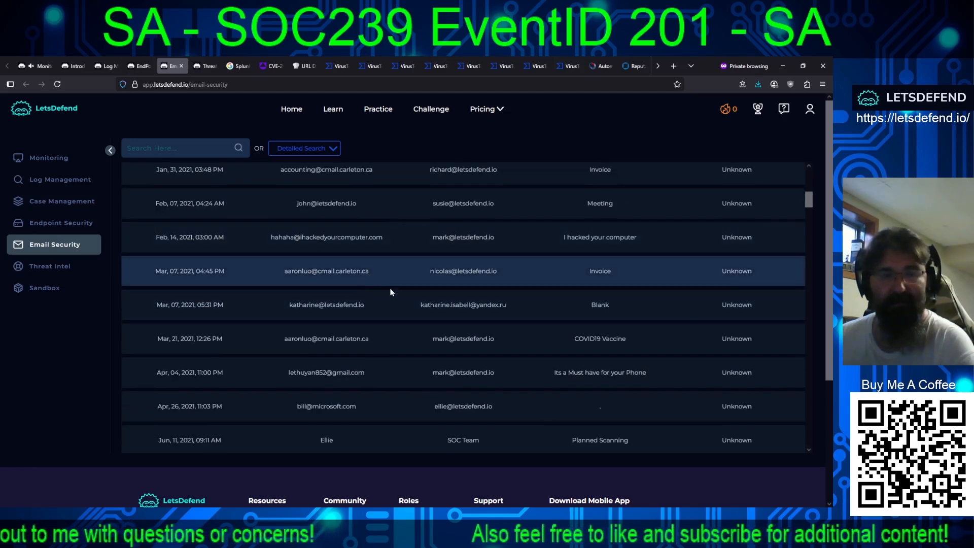
scroll(390, 292, down, 10)
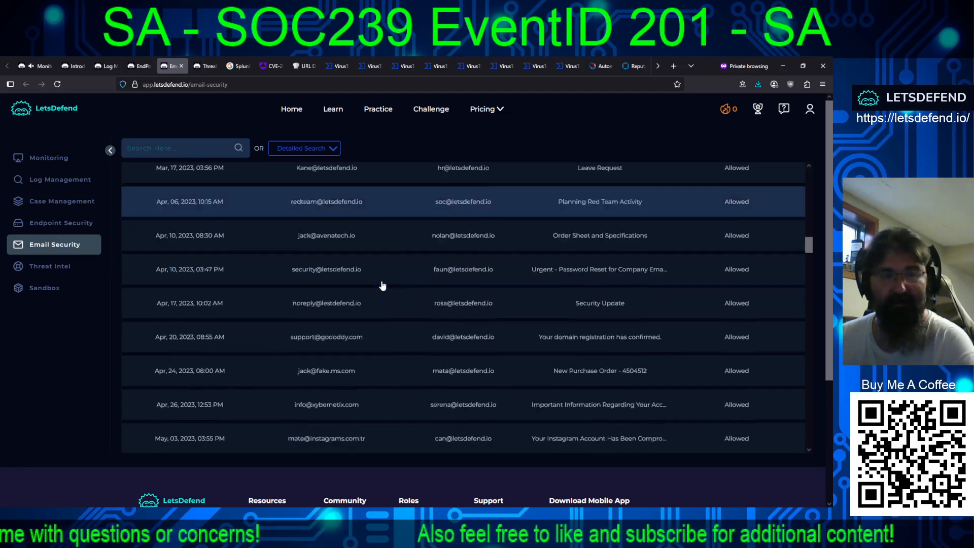
scroll(378, 282, down, 6)
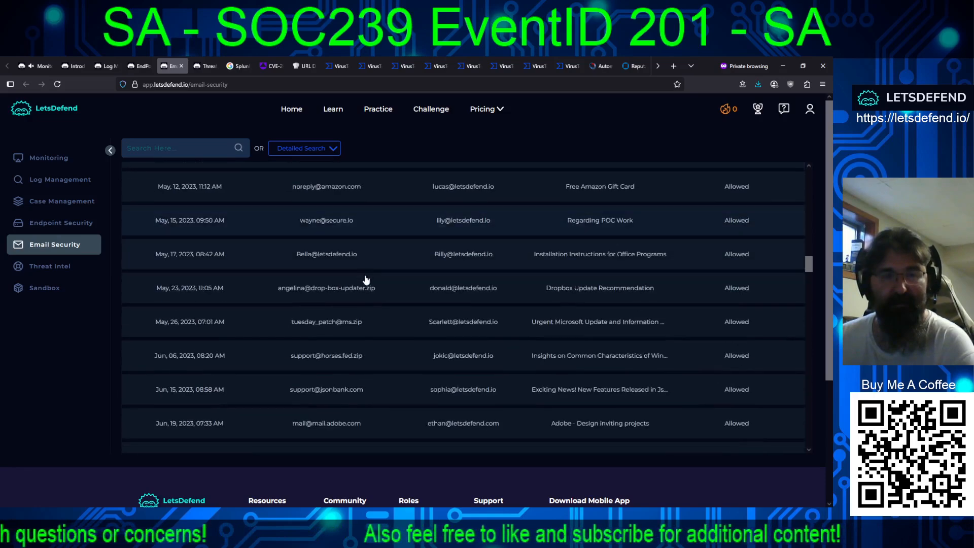
scroll(355, 274, down, 6)
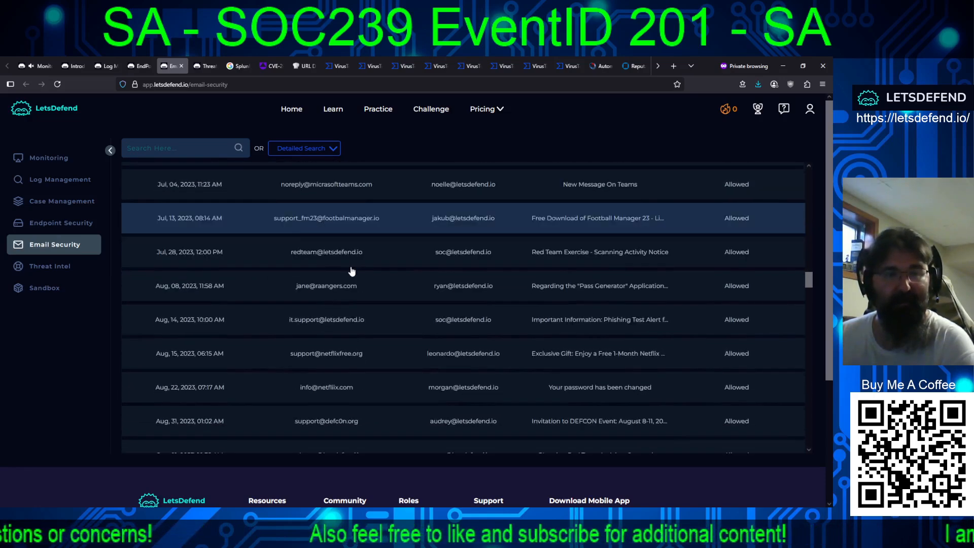
scroll(352, 271, down, 6)
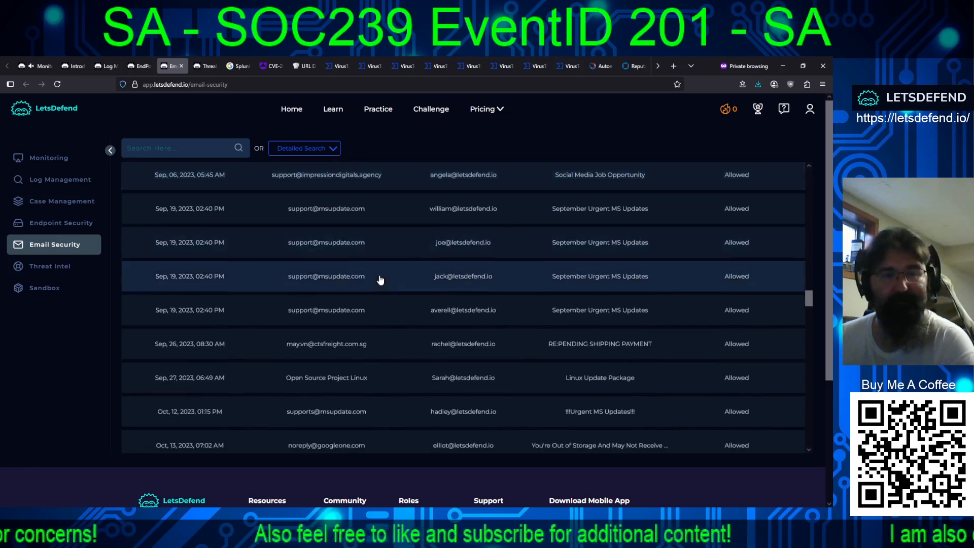
scroll(379, 279, down, 3)
scroll(360, 294, down, 5)
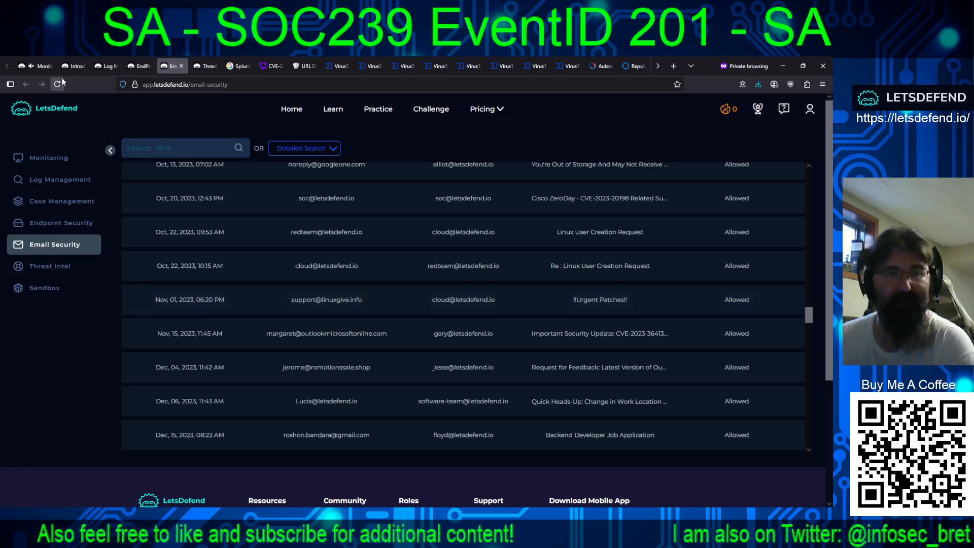
- Recheck the SOC239 alert details against the October and November 2023 messages in Email Security
click(45, 68)
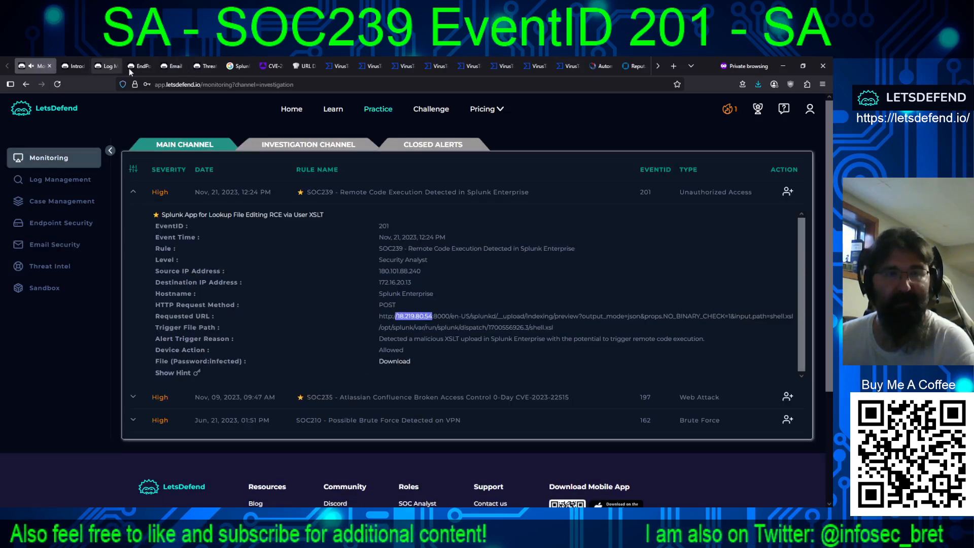
click(175, 66)
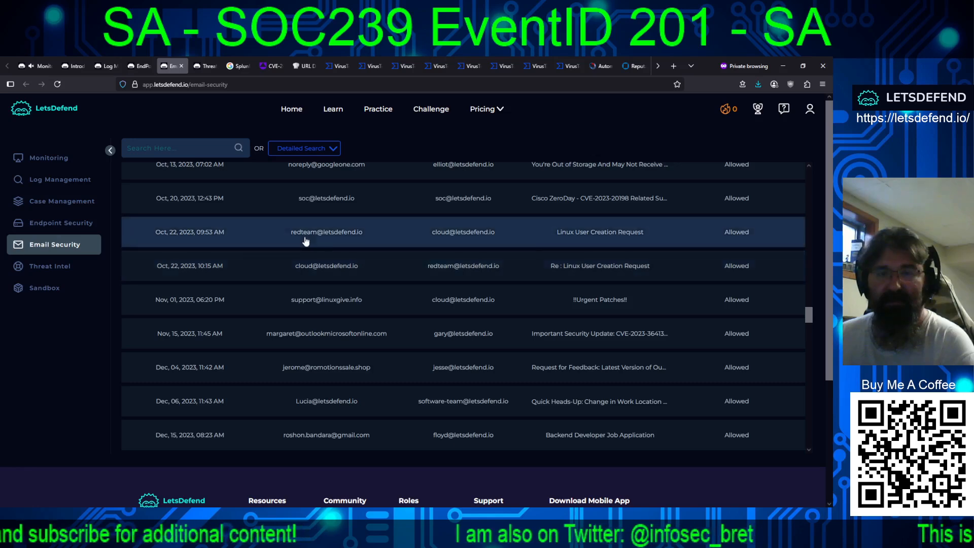
scroll(287, 280, up, 1)
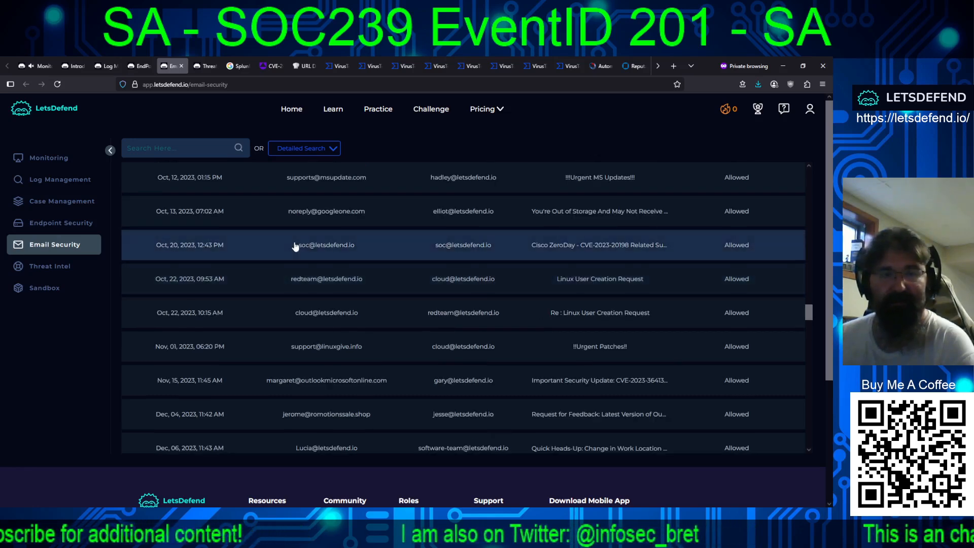
scroll(295, 225, up, 1)
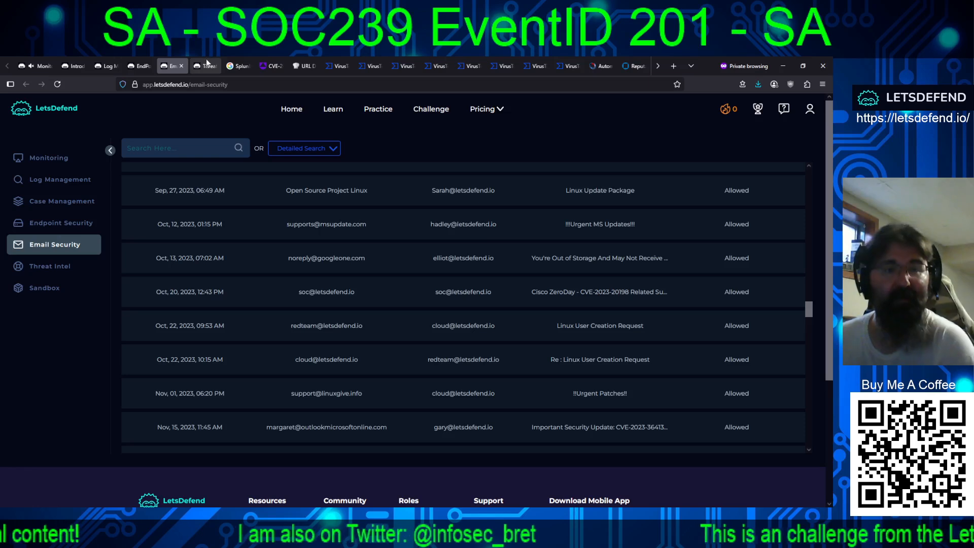
- Check the LetsDefend threat intel search for 180.101.88.240, and return to the SOC239 alert, dismissing the streak notice
click(203, 69)
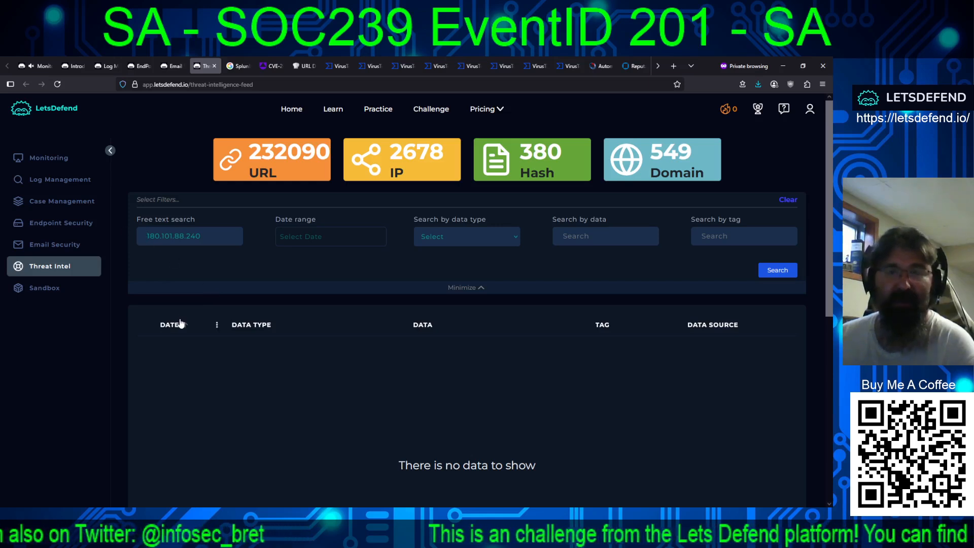
click(46, 68)
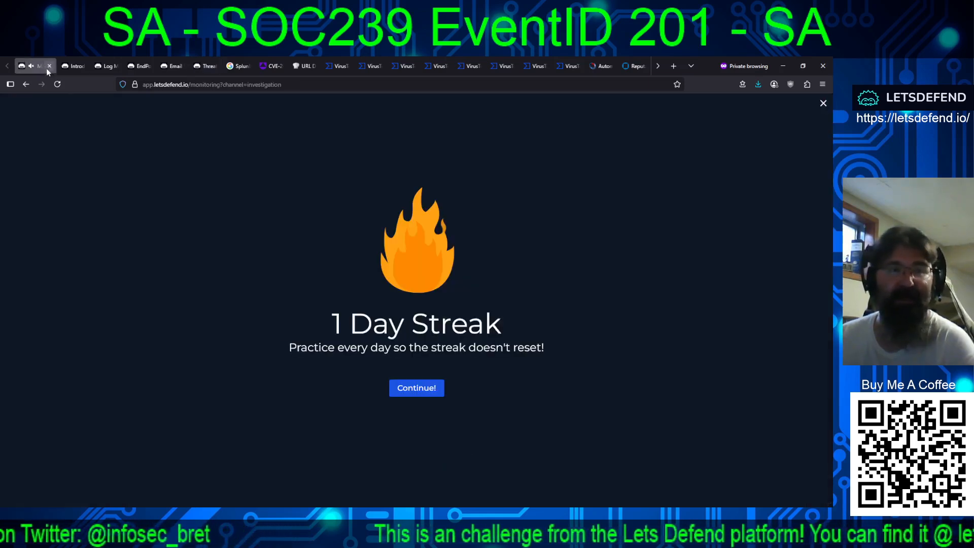
click(415, 386)
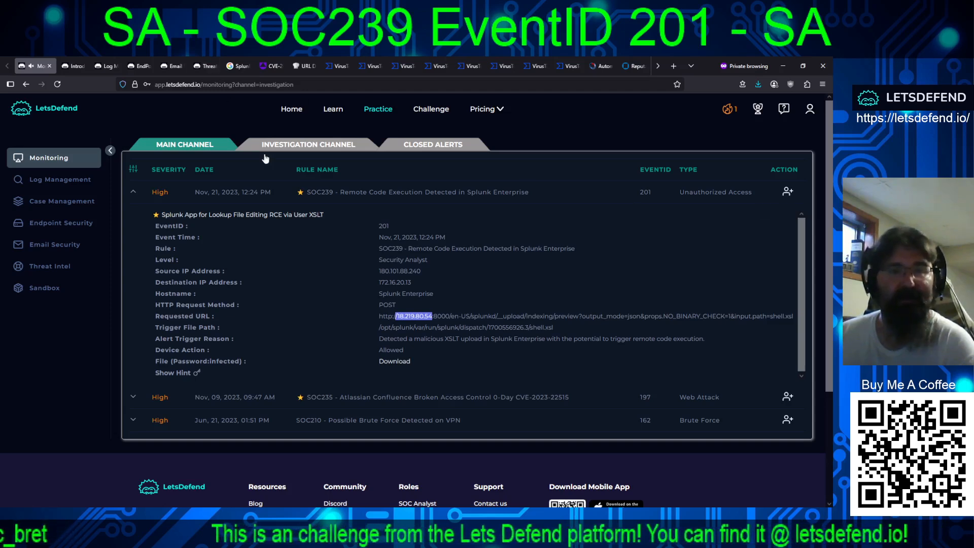
- Search Endpoint Security for the SOC239 alert's destination IP 172.16.20.13, closing the old command-line pop-up, and open the Splunk Enterprise host
double_click(388, 282)
key(ctrl+c)
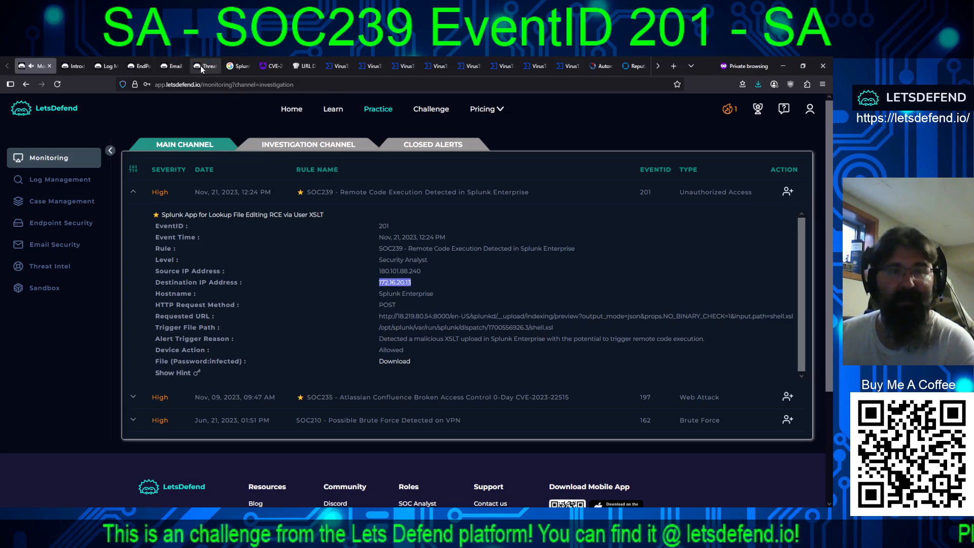
click(143, 66)
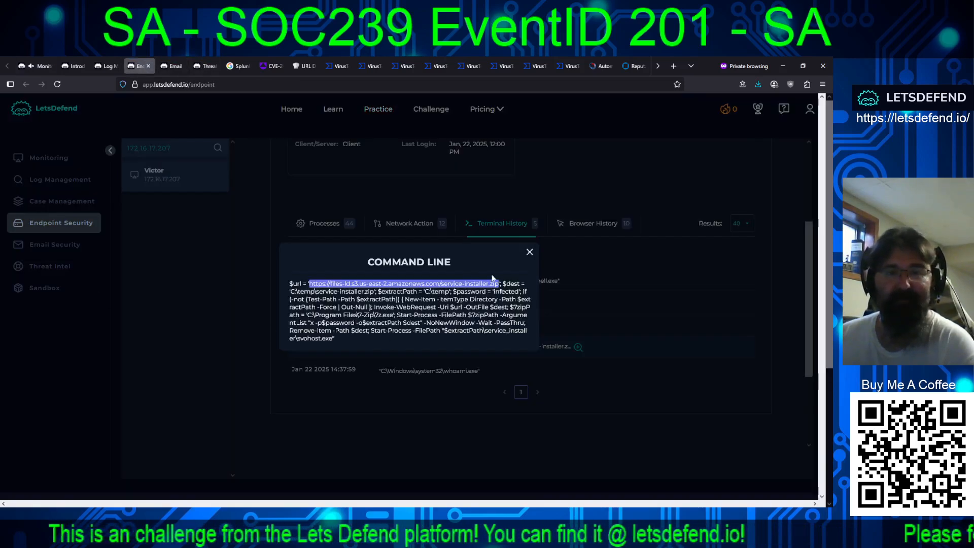
click(530, 252)
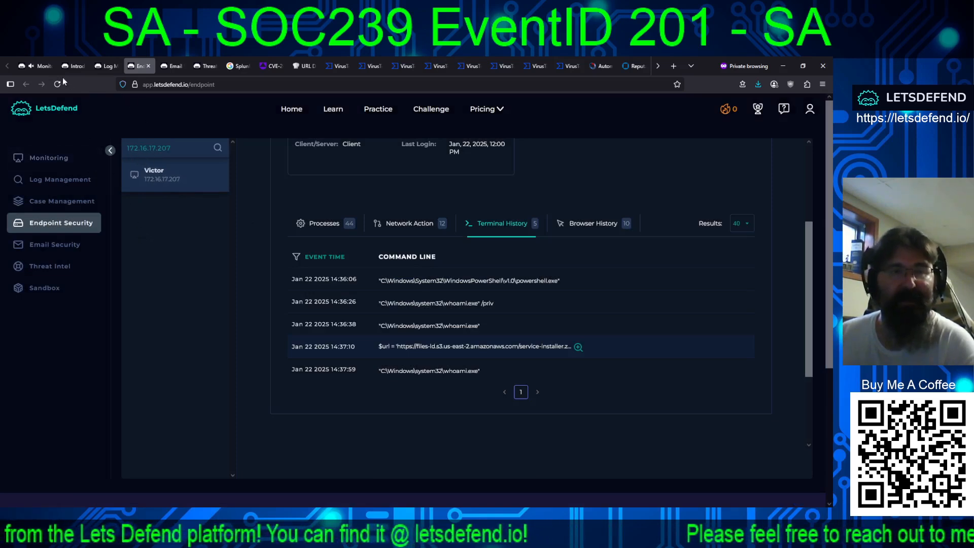
click(43, 65)
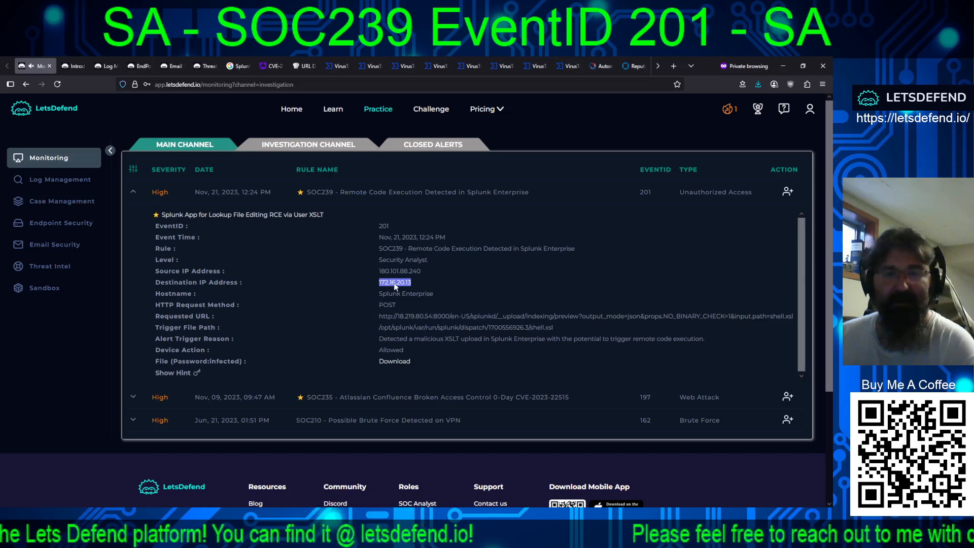
click(142, 66)
double_click(179, 147)
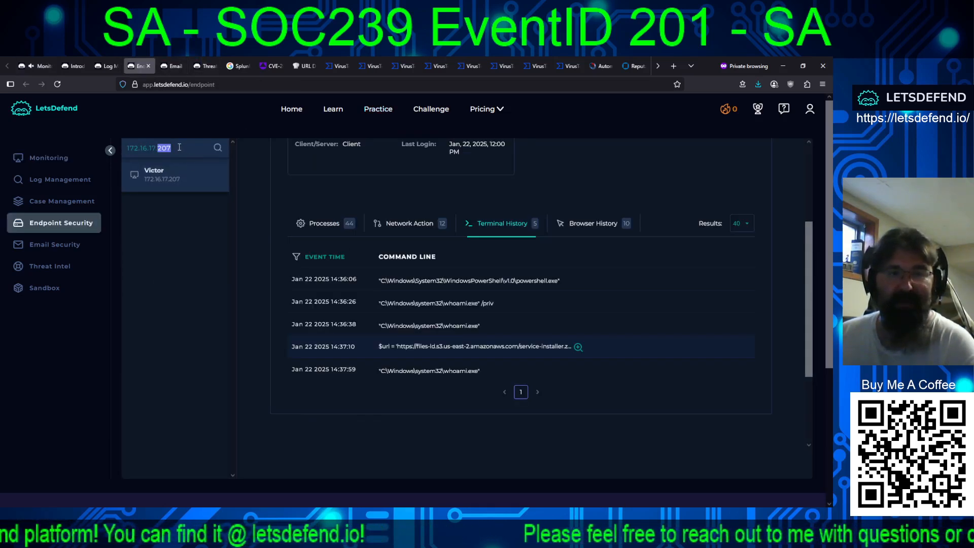
key(ctrl+a)
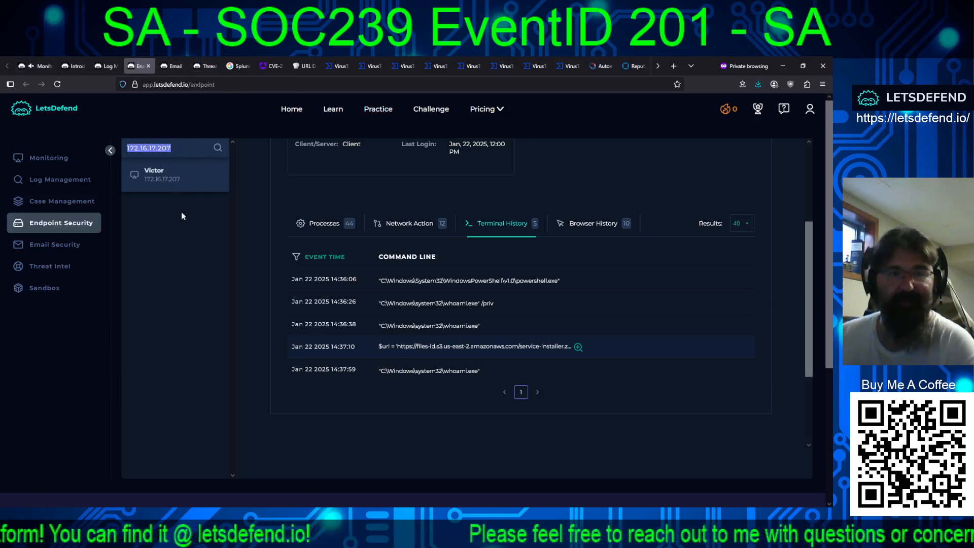
key(ctrl+v)
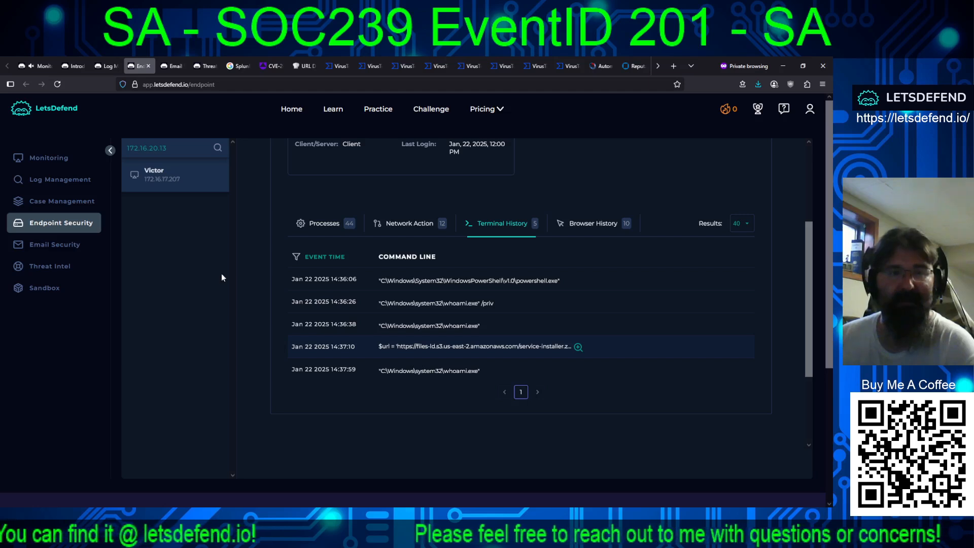
click(151, 181)
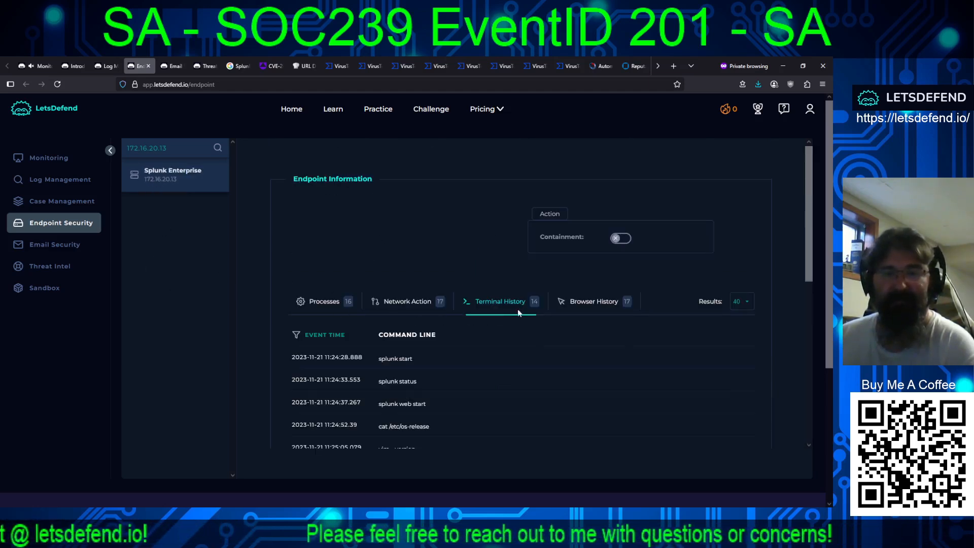
- Review the Splunk Enterprise host's terminal history, examining the Nov 21, 2023 commands from cat shell.sh through passwd analsyt
scroll(609, 312, down, 2)
scroll(628, 287, down, 1)
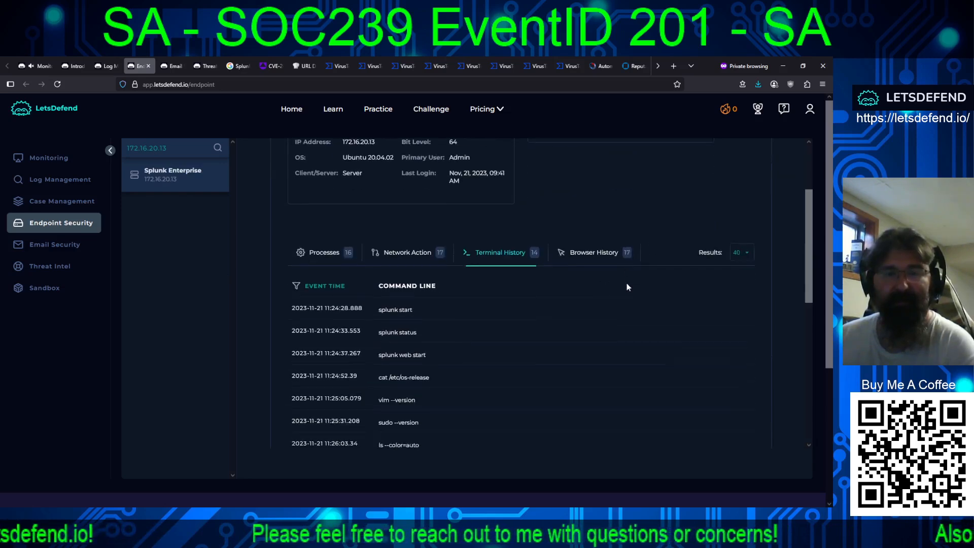
scroll(628, 274, down, 1)
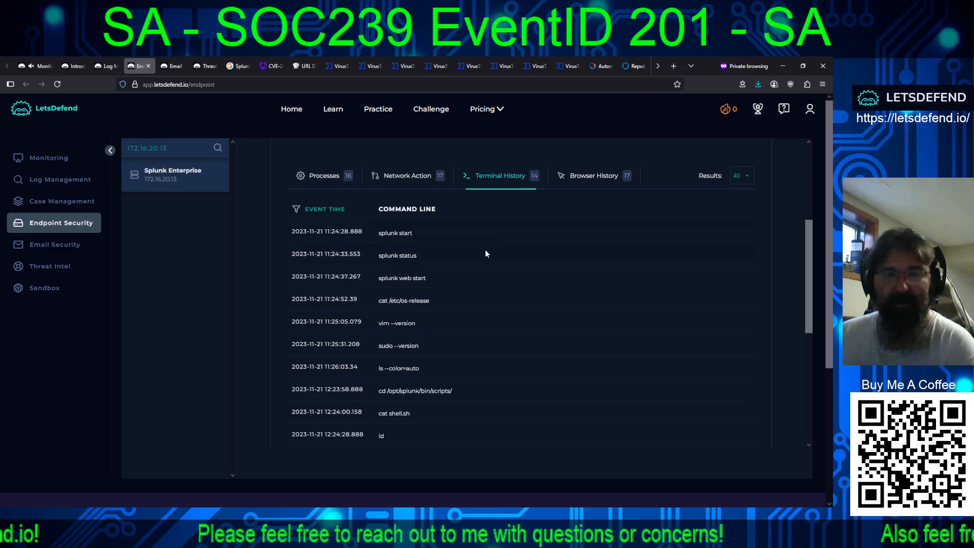
scroll(485, 250, down, 2)
scroll(506, 257, down, 1)
scroll(561, 267, up, 3)
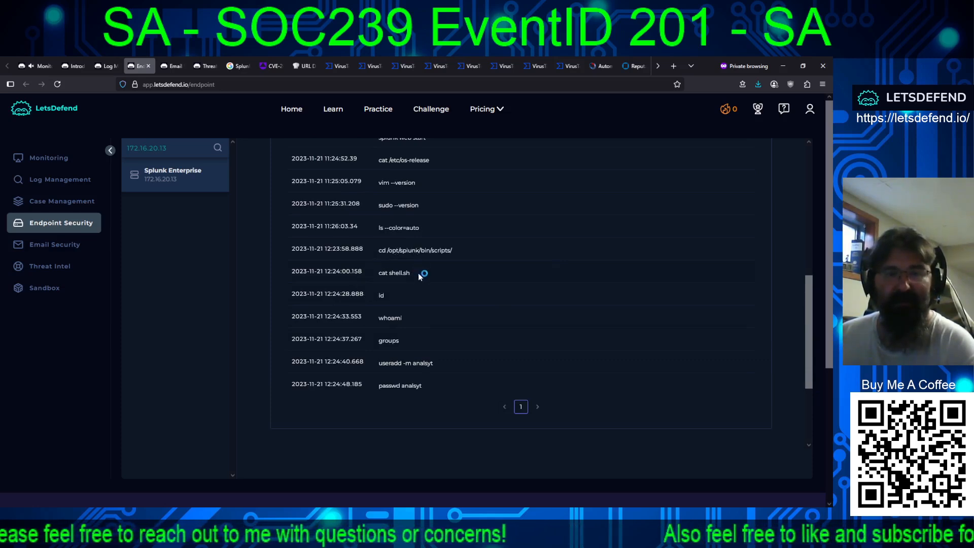
drag(368, 273, 366, 273)
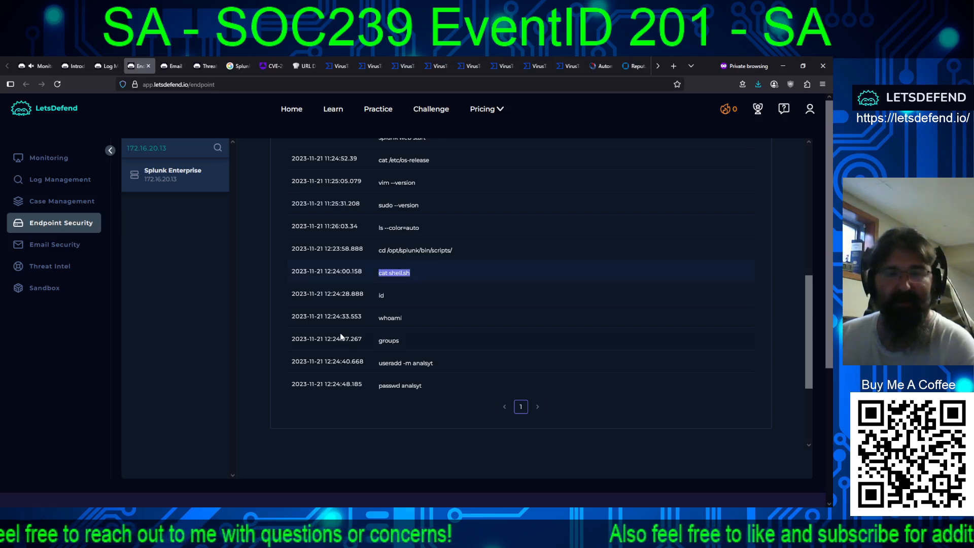
double_click(384, 294)
double_click(396, 318)
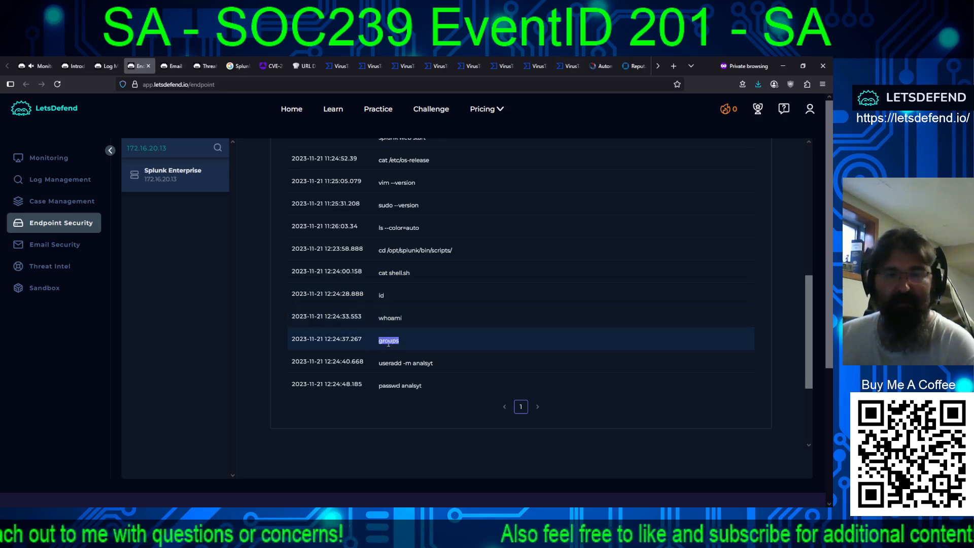
drag(435, 363, 380, 365)
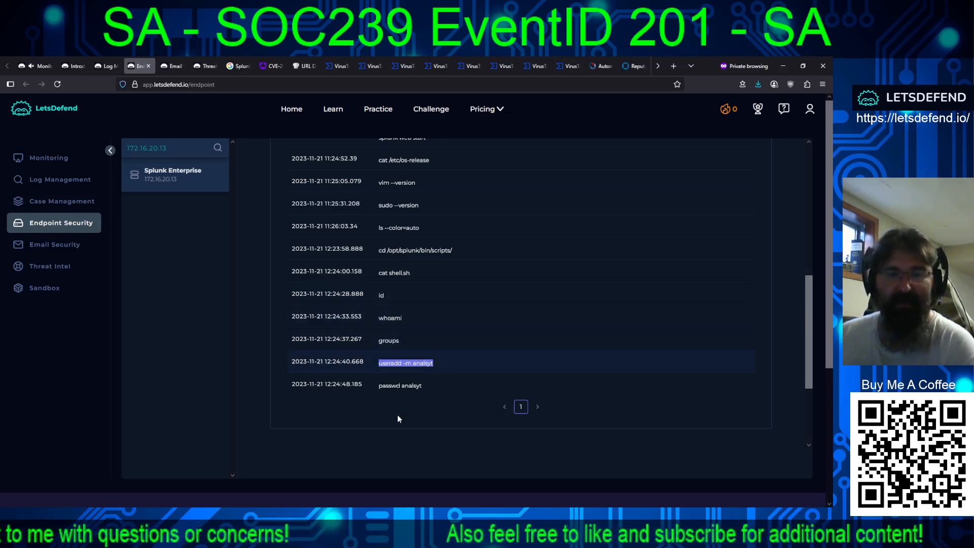
drag(433, 393, 368, 387)
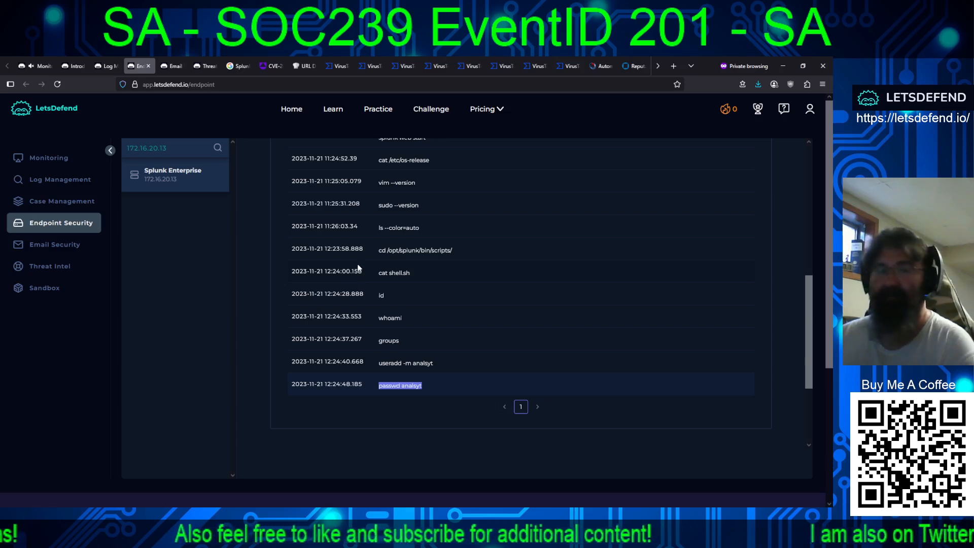
- Examine the Splunk Enterprise host's browser history for suspicious URLs visited on Nov 21, 2023
scroll(406, 284, up, 5)
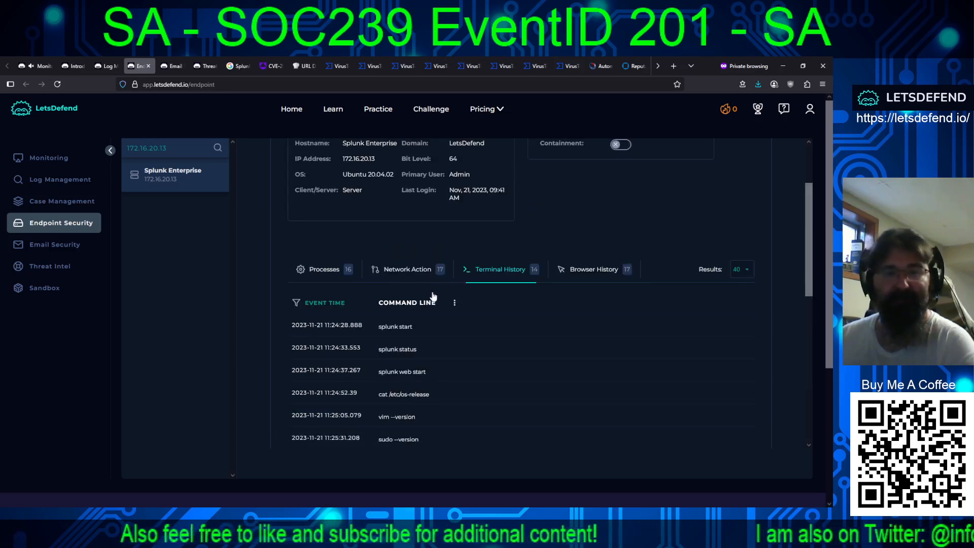
click(587, 270)
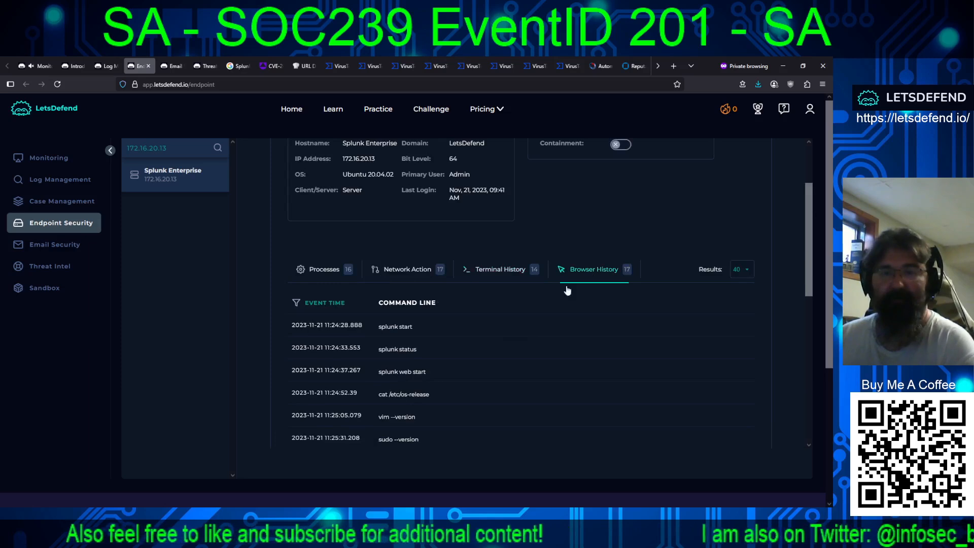
scroll(565, 331, down, 2)
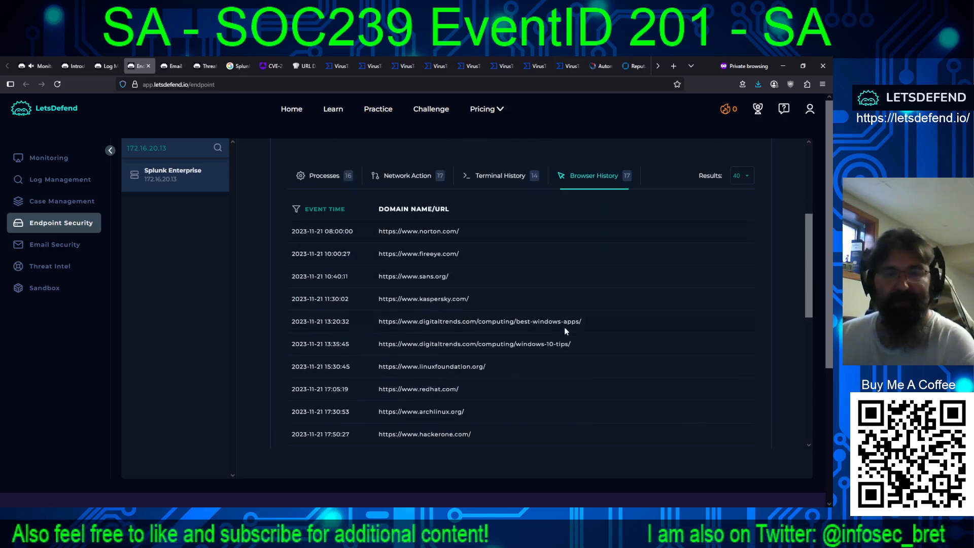
scroll(562, 321, down, 3)
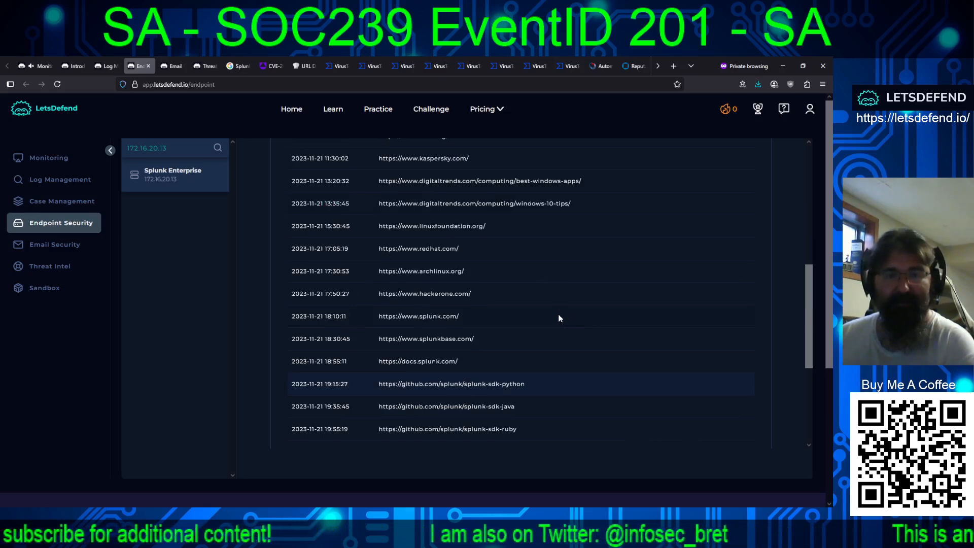
scroll(564, 306, down, 3)
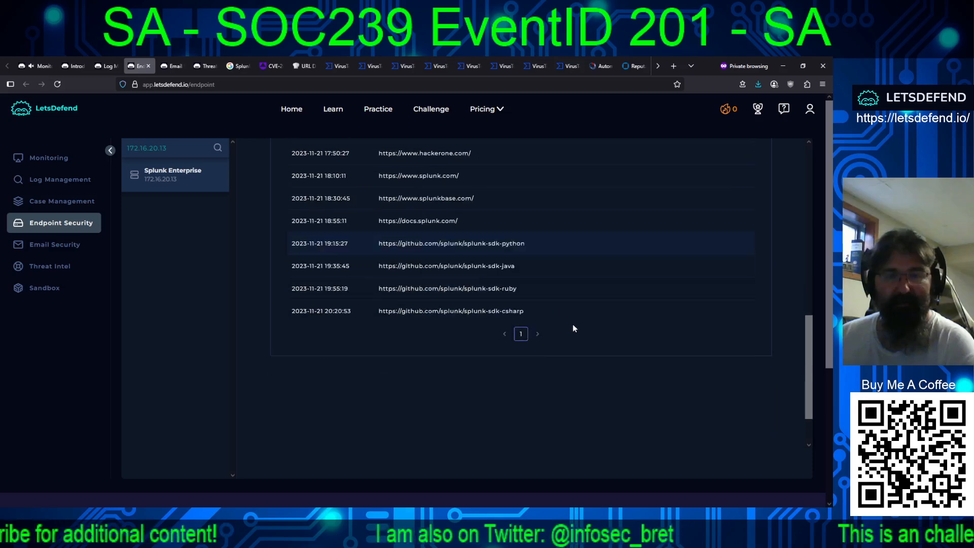
scroll(570, 355, up, 5)
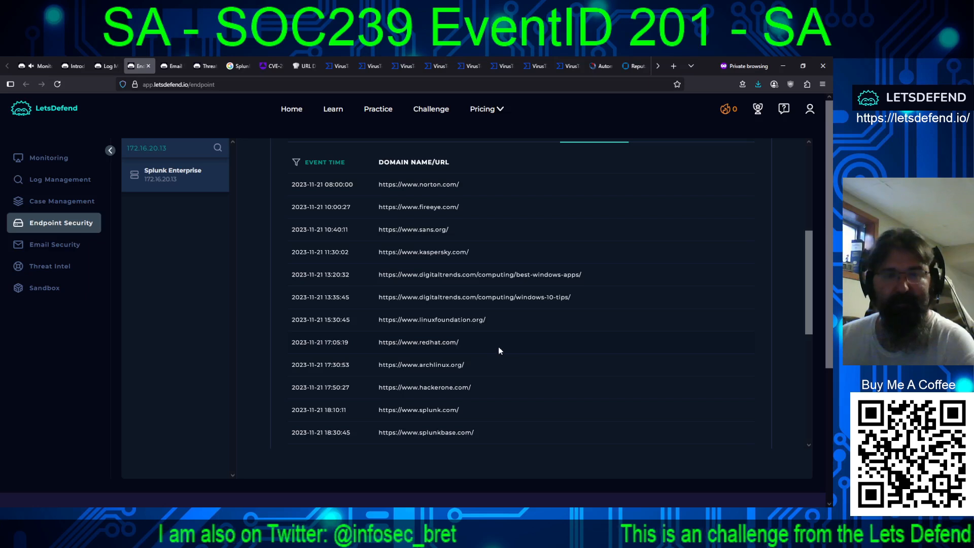
- Examine the destination IP addresses in the Splunk Enterprise host's network actions for Nov 21, 2023
scroll(516, 349, up, 2)
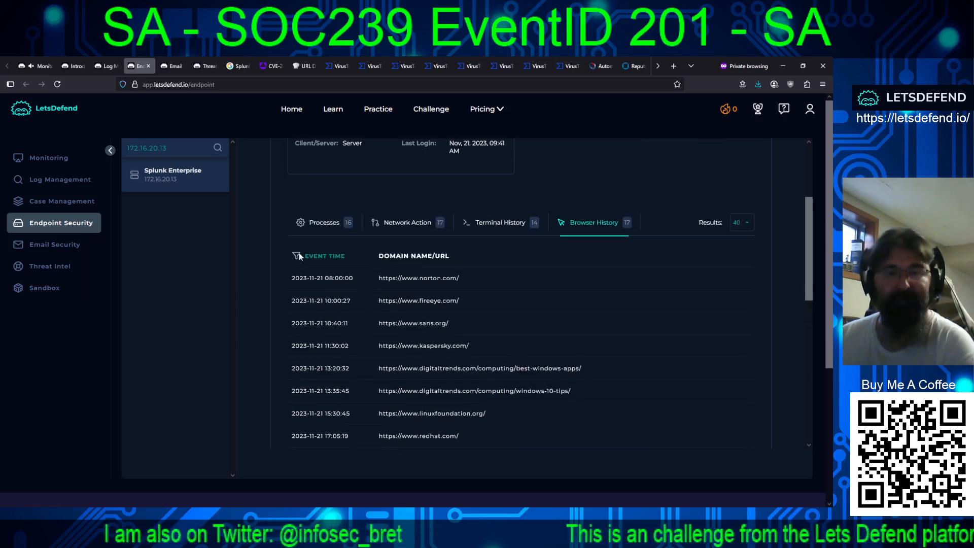
click(406, 222)
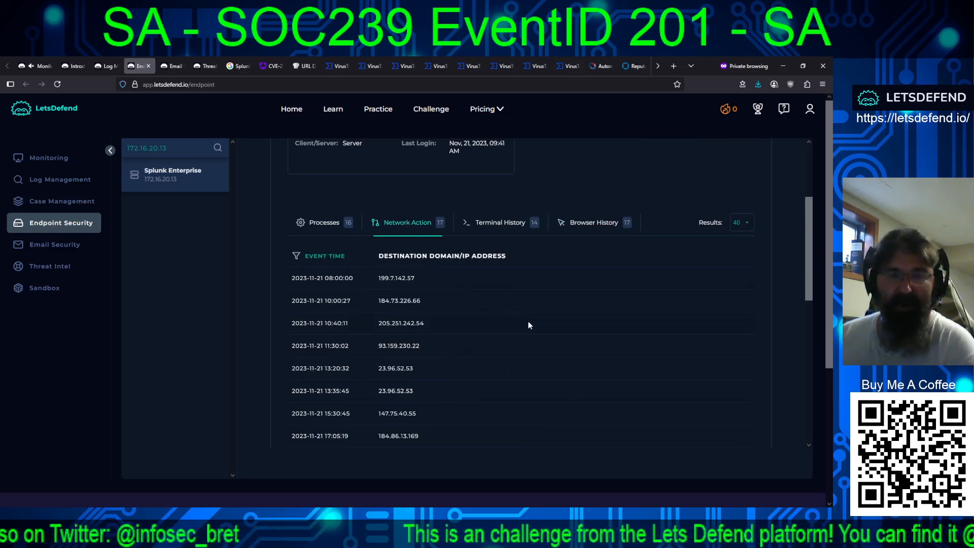
scroll(474, 327, down, 3)
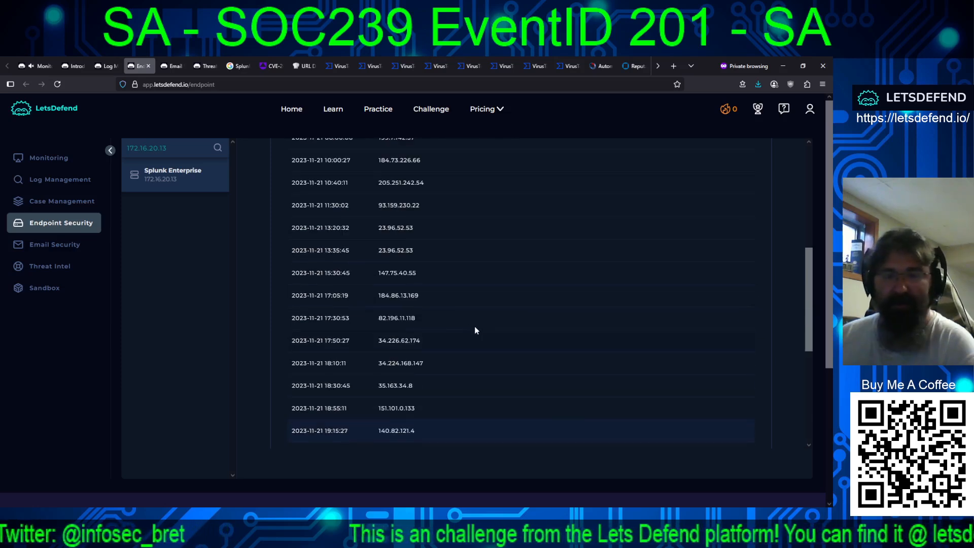
scroll(496, 333, down, 3)
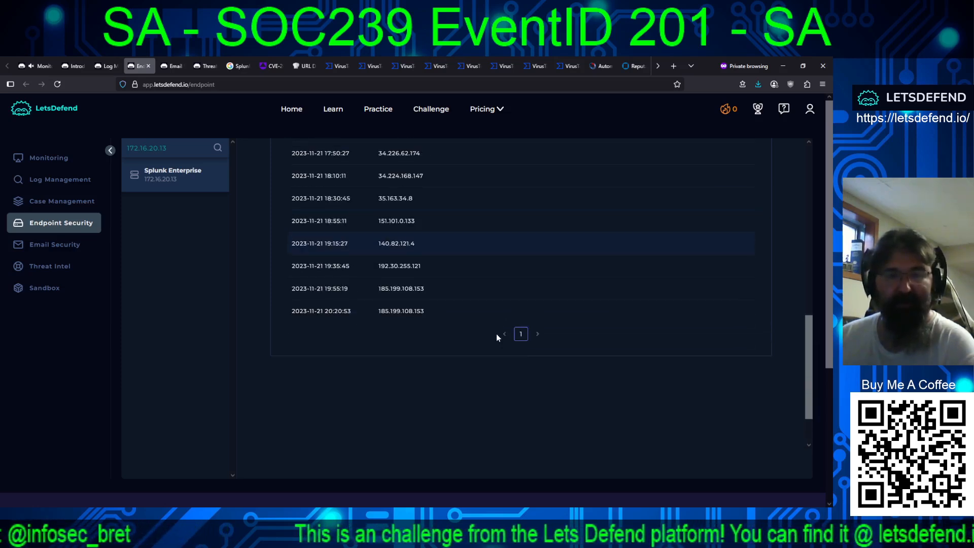
scroll(495, 335, up, 2)
scroll(519, 354, down, 2)
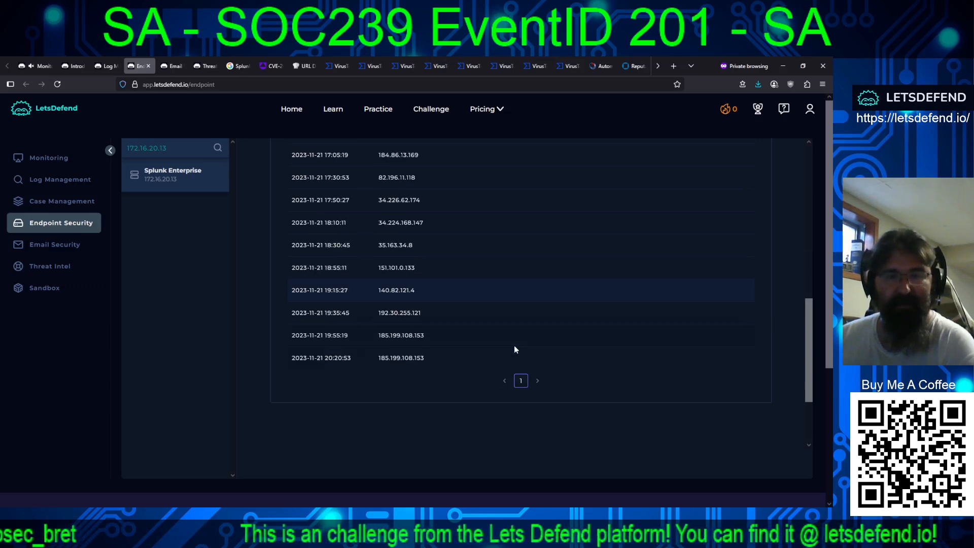
scroll(514, 347, up, 5)
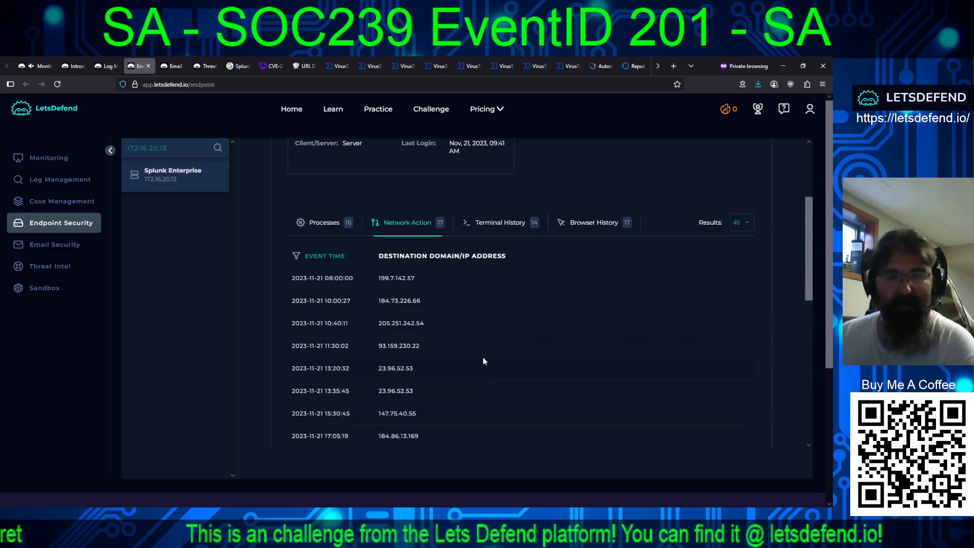
scroll(485, 356, down, 2)
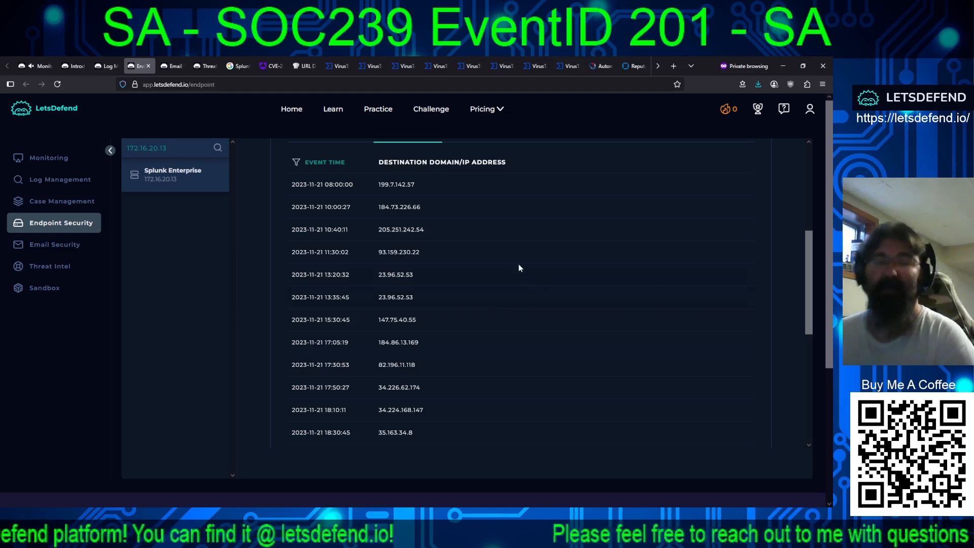
scroll(503, 248, down, 2)
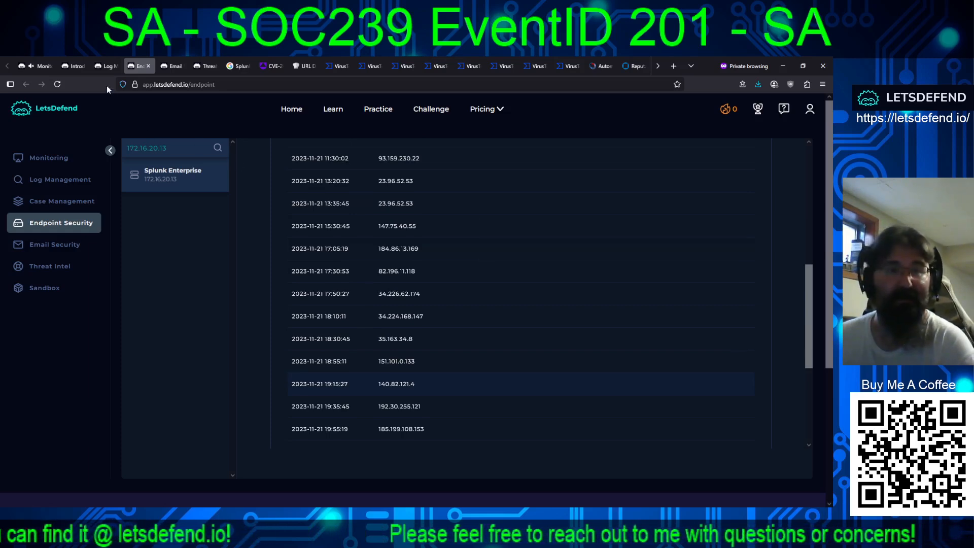
scroll(348, 251, up, 5)
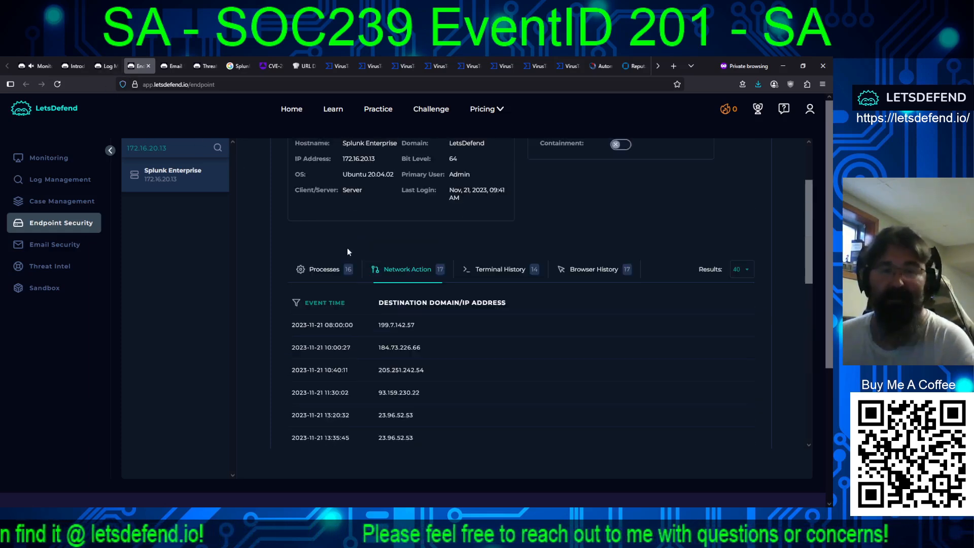
click(322, 268)
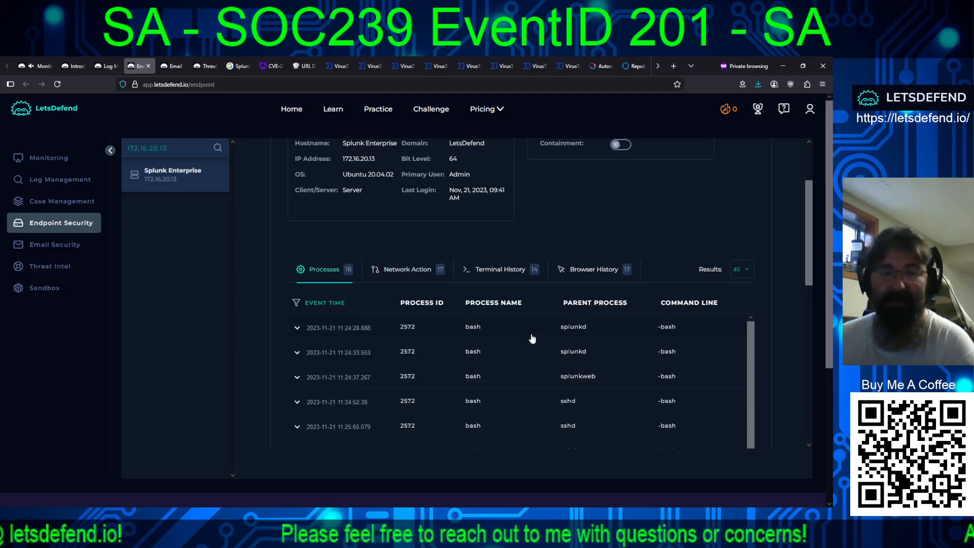
scroll(556, 350, down, 1)
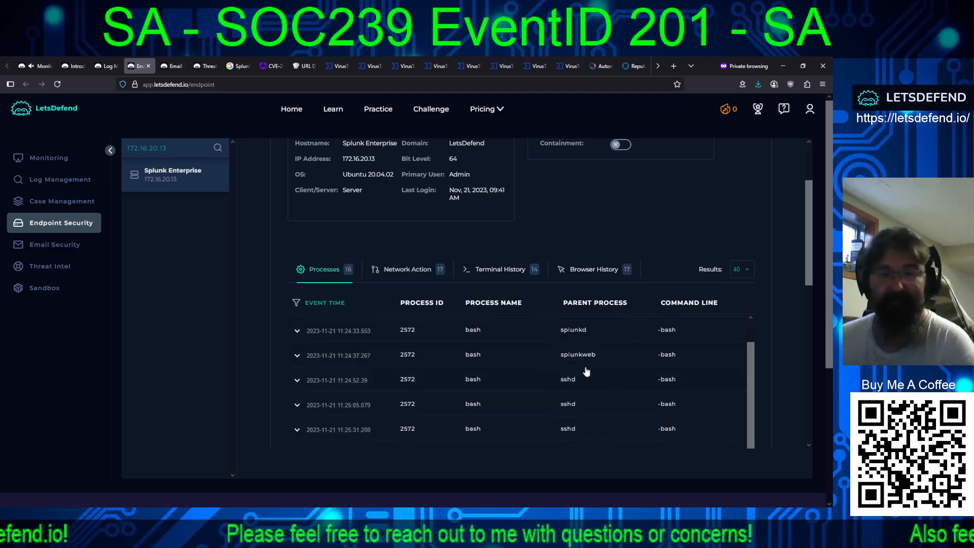
scroll(334, 375, up, 4)
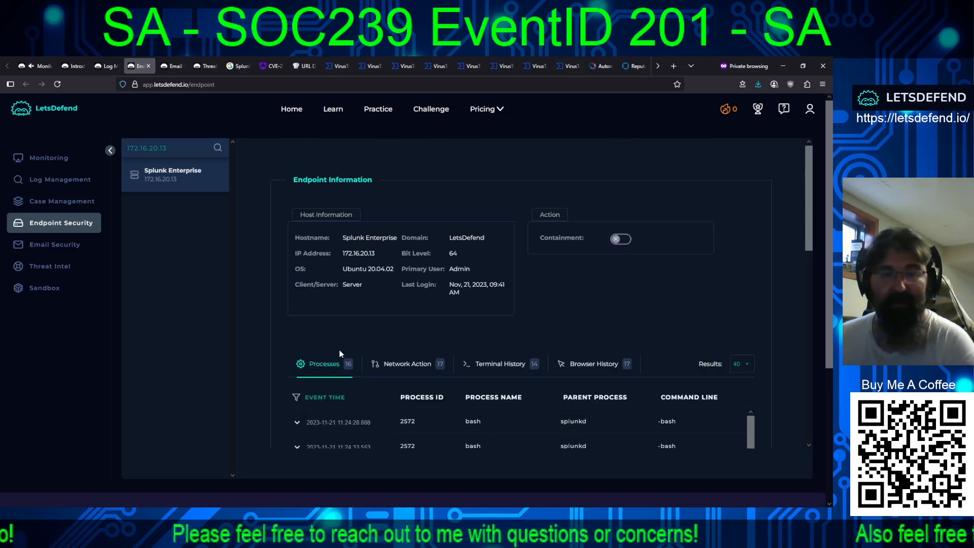
scroll(768, 290, down, 2)
scroll(768, 291, down, 2)
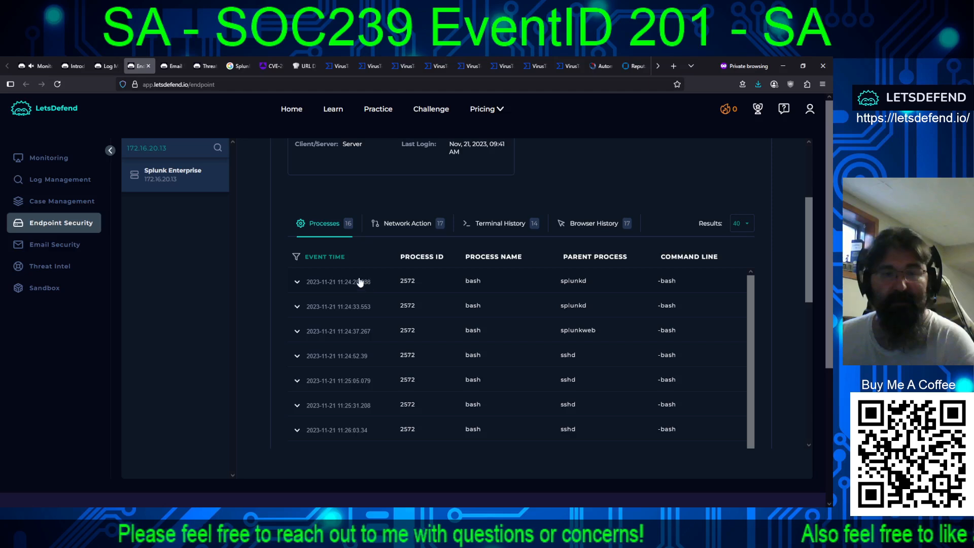
click(532, 285)
scroll(469, 341, down, 1)
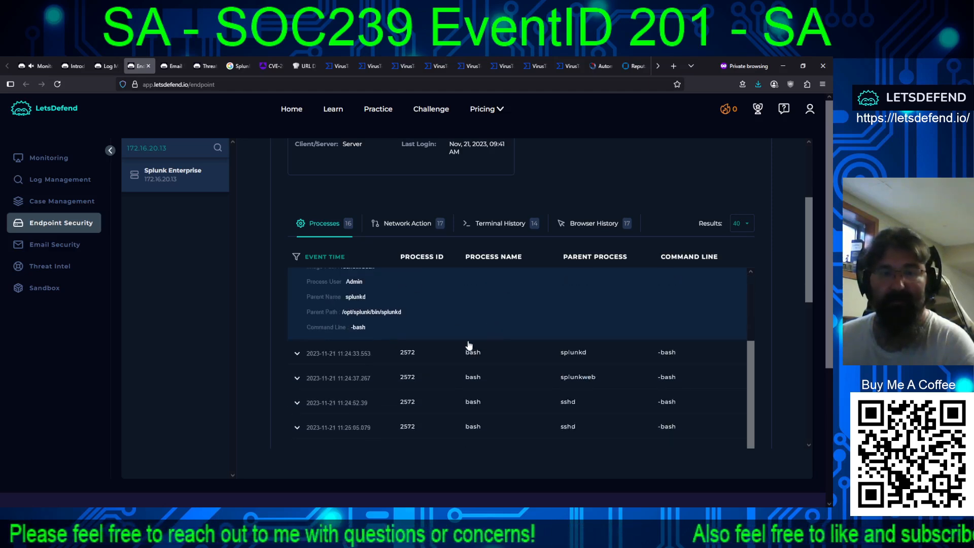
scroll(455, 344, up, 1)
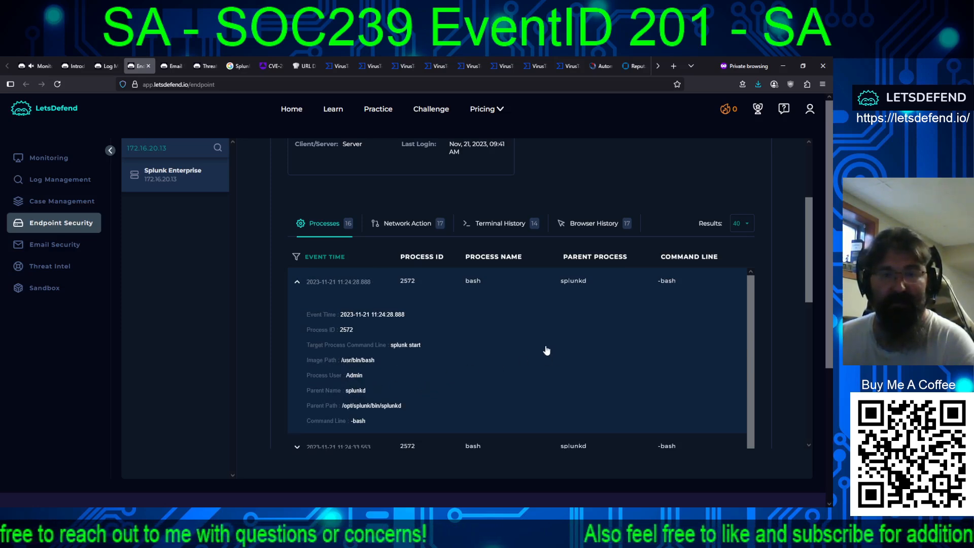
scroll(456, 375, down, 2)
click(359, 358)
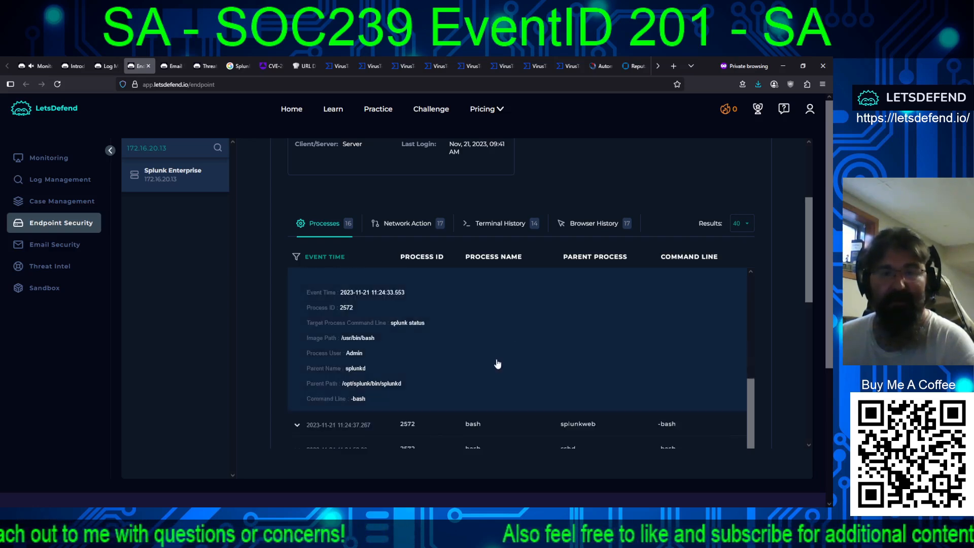
click(352, 425)
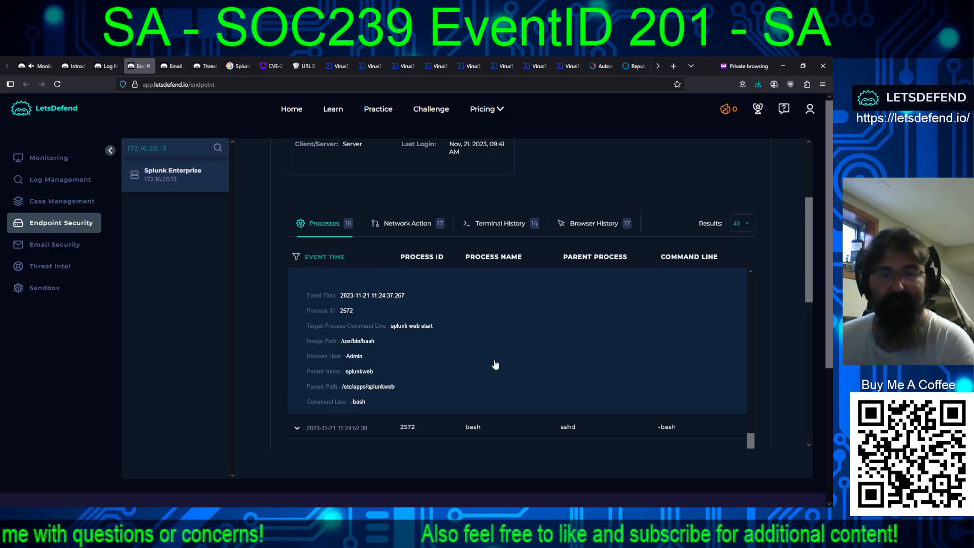
scroll(495, 364, down, 2)
click(429, 355)
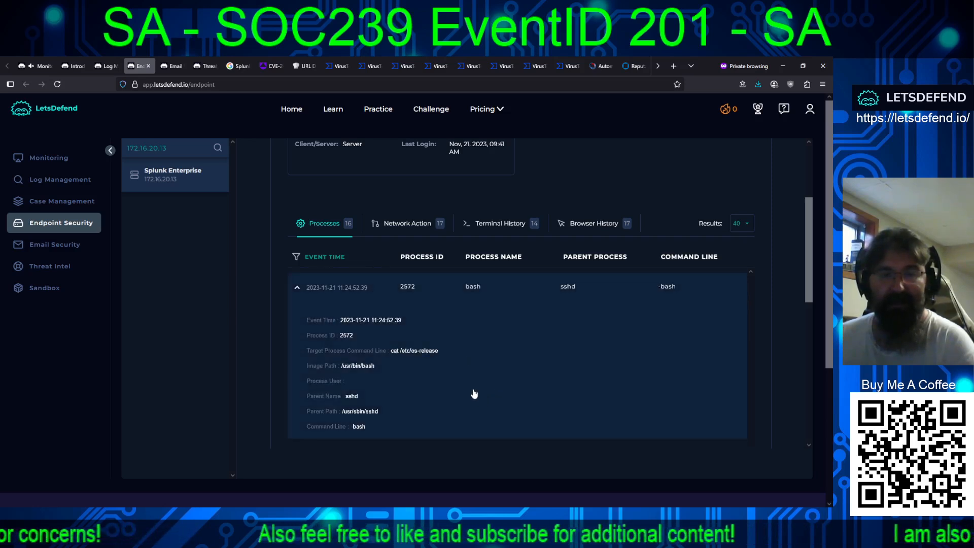
- Expand and examine the sshd-spawned bash entries at 11:25:05.079, 11:25:31.208 and 11:26:03.34
scroll(470, 388, down, 2)
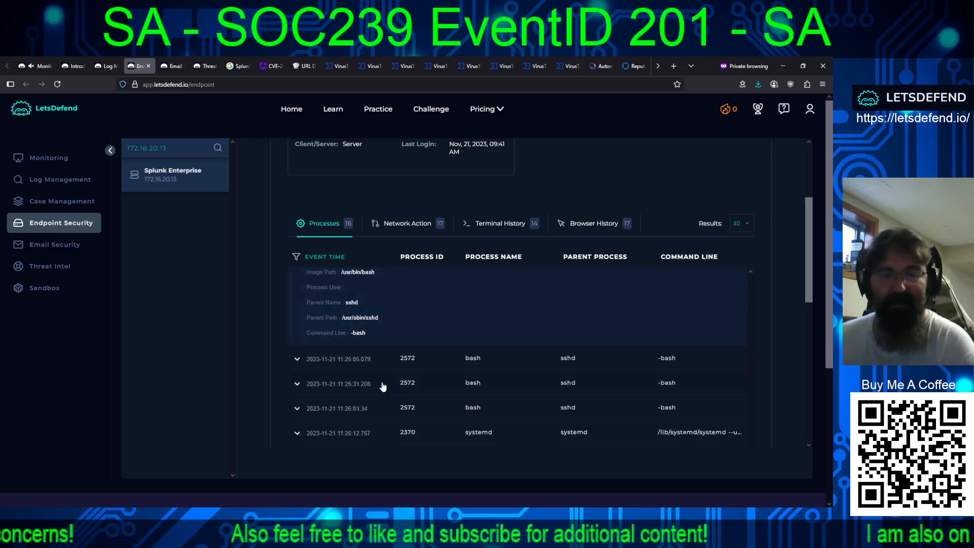
click(457, 356)
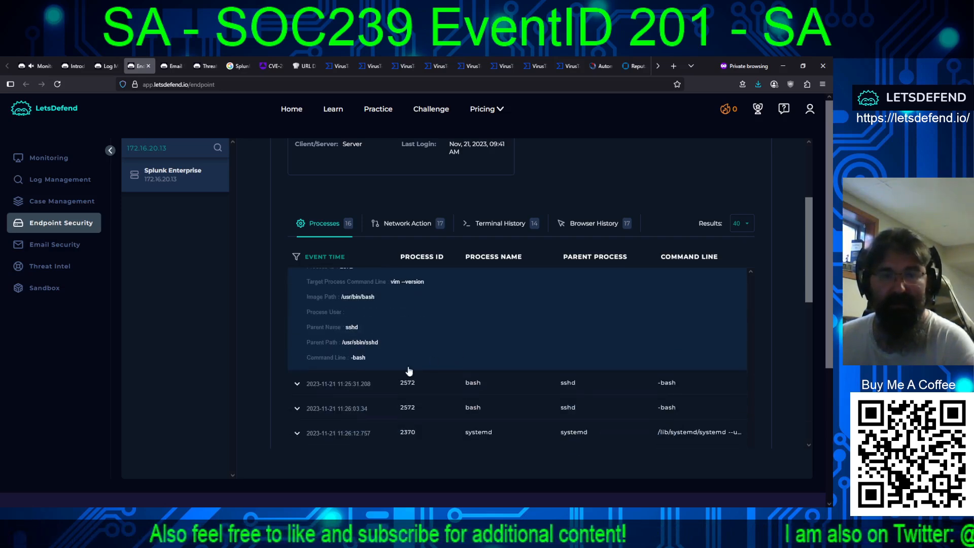
click(330, 389)
scroll(457, 337, down, 1)
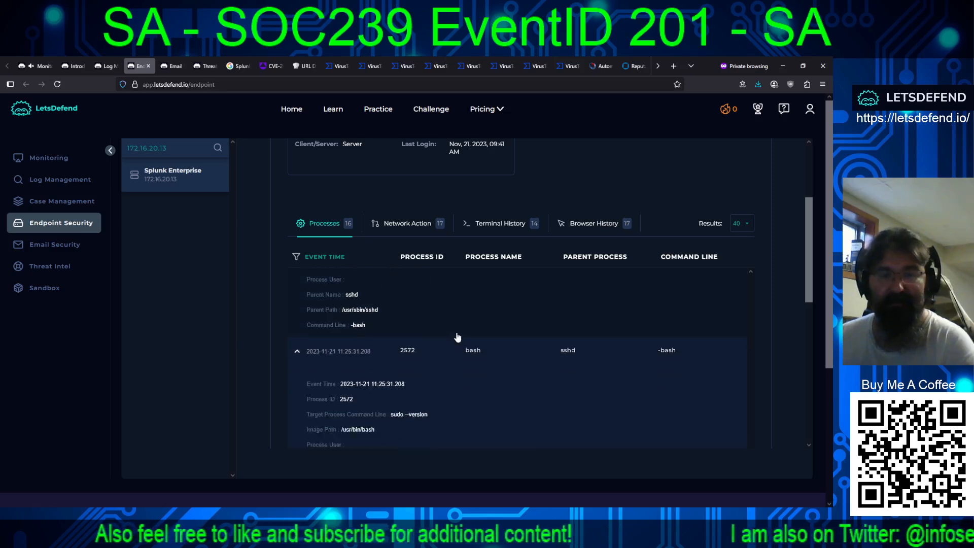
scroll(457, 337, down, 3)
click(336, 412)
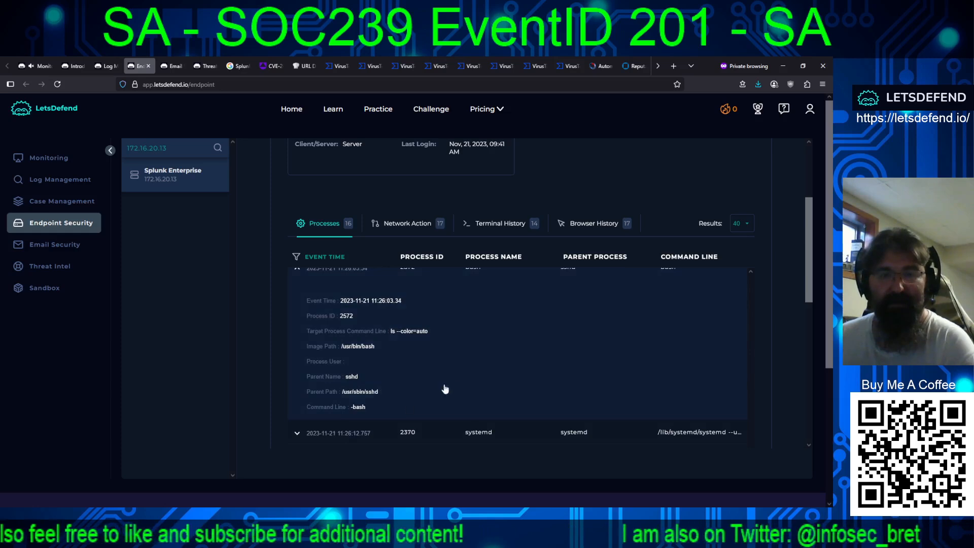
- Inspect the details of the systemd process at 11:26:12.757 and the python process at 11:26:13.763
click(449, 432)
scroll(467, 376, down, 4)
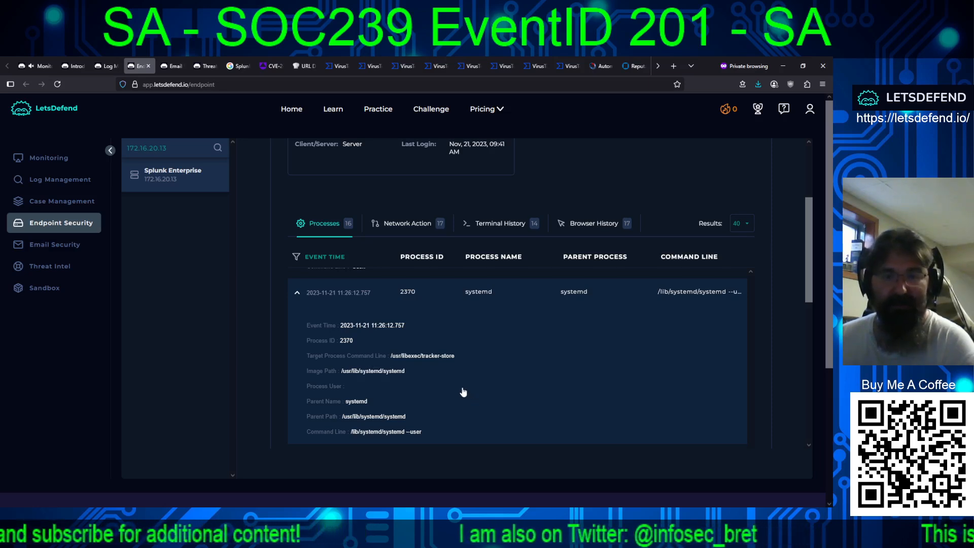
scroll(464, 388, down, 3)
scroll(408, 393, down, 3)
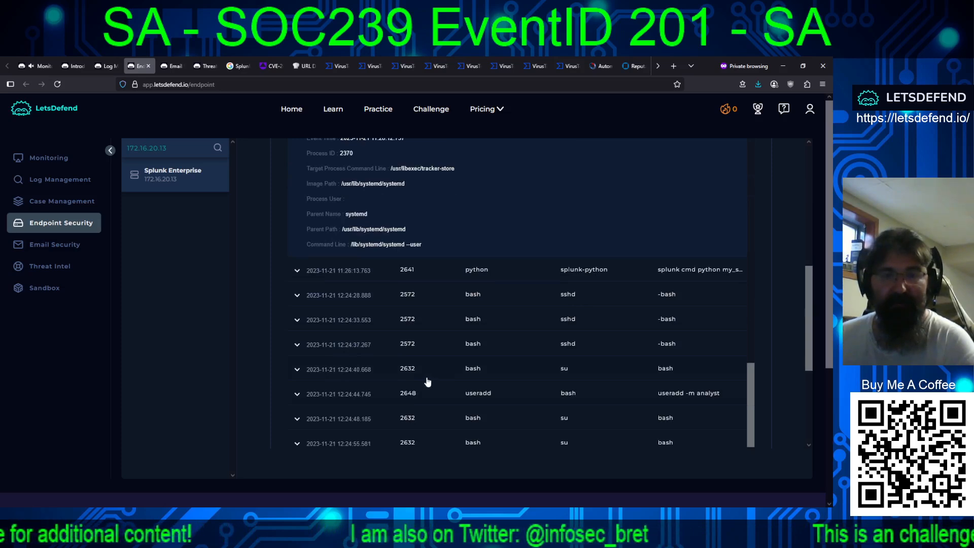
click(359, 270)
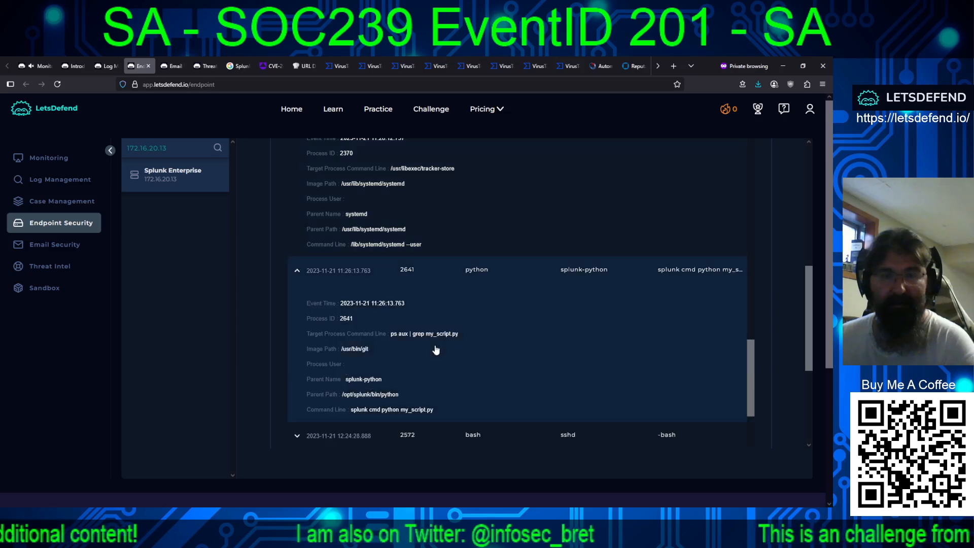
scroll(583, 323, down, 3)
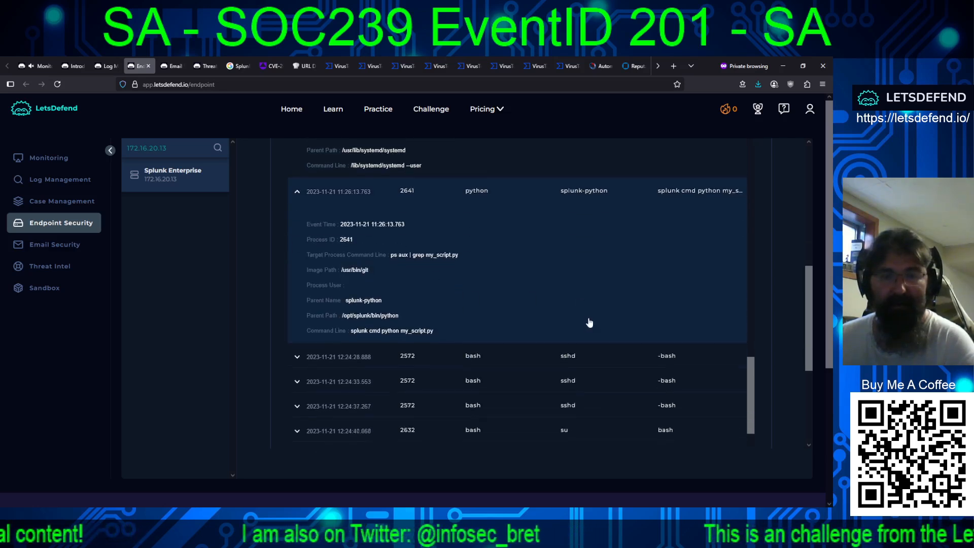
- Examine the target command lines of the sshd-spawned bash entries at 12:24:28.888, 12:24:33.553 and 12:24:37.267
click(431, 353)
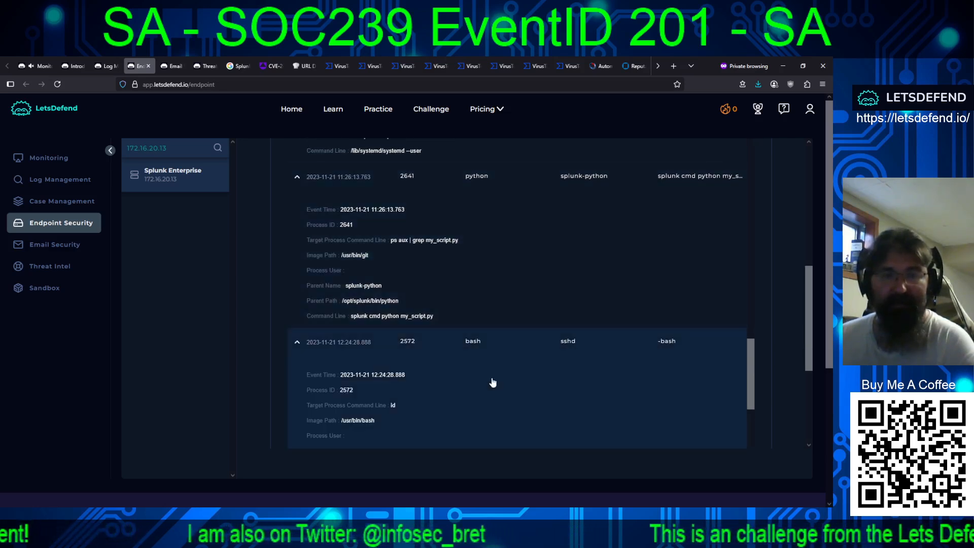
scroll(505, 356, down, 3)
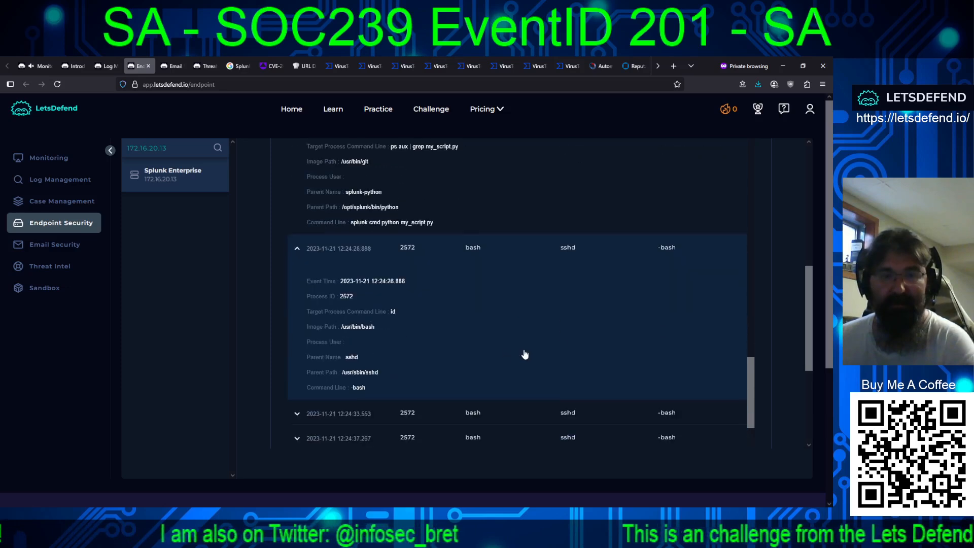
click(365, 413)
scroll(513, 327, down, 6)
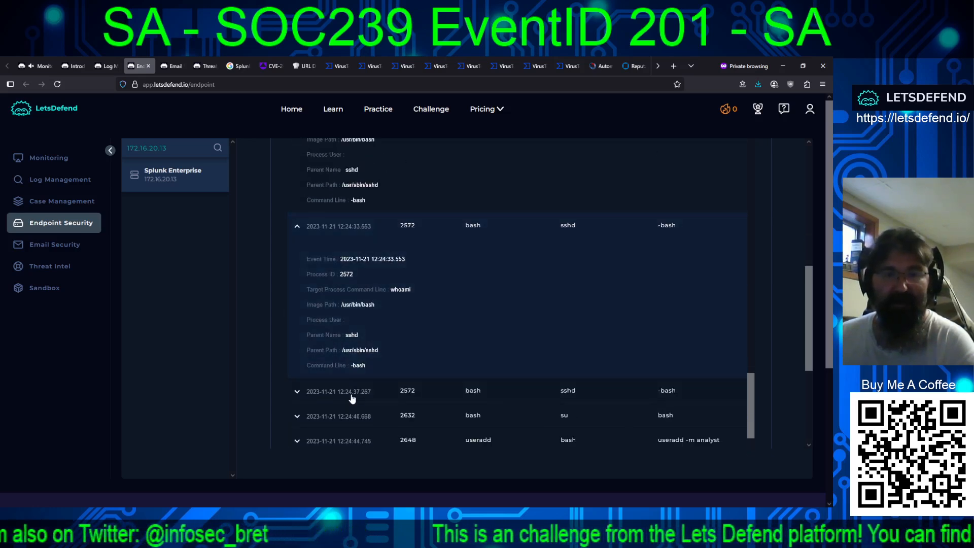
click(349, 400)
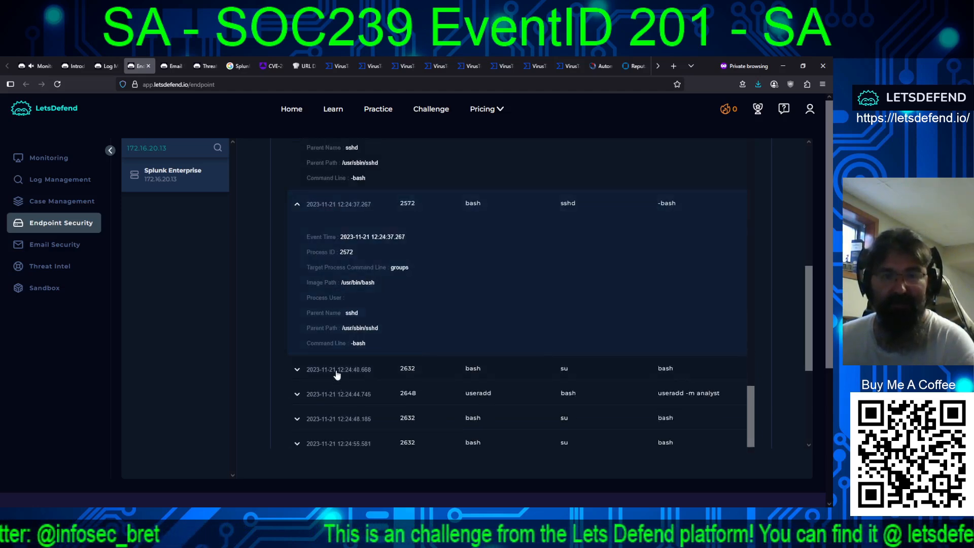
- Inspect the su-spawned bash entries at 12:24:40.668, 12:24:48.185 and 12:24:55.581 for the commands they ran
click(438, 366)
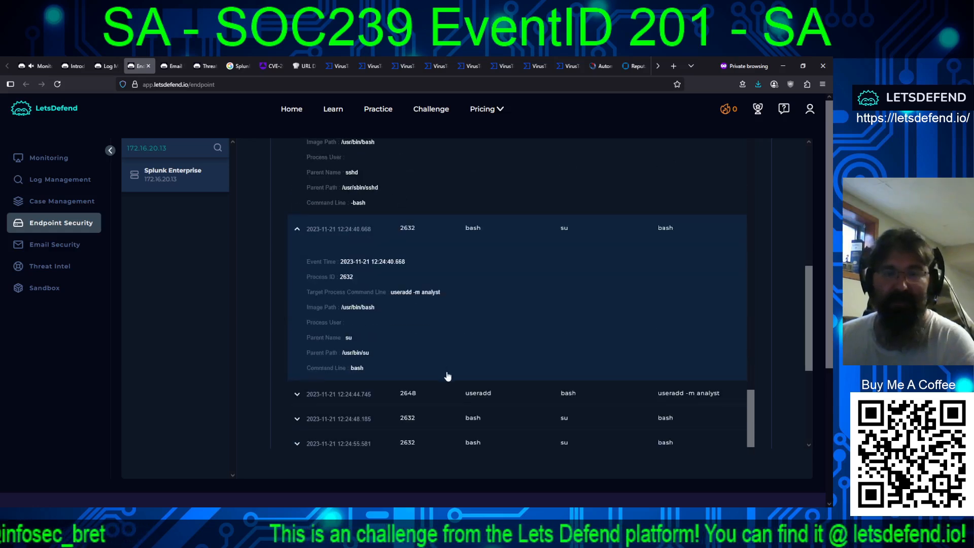
scroll(436, 370, down, 2)
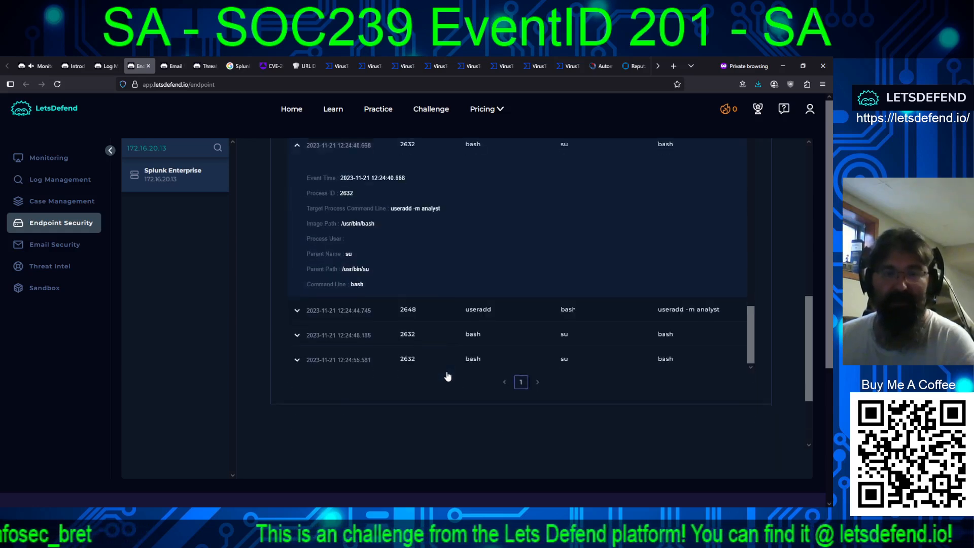
click(337, 325)
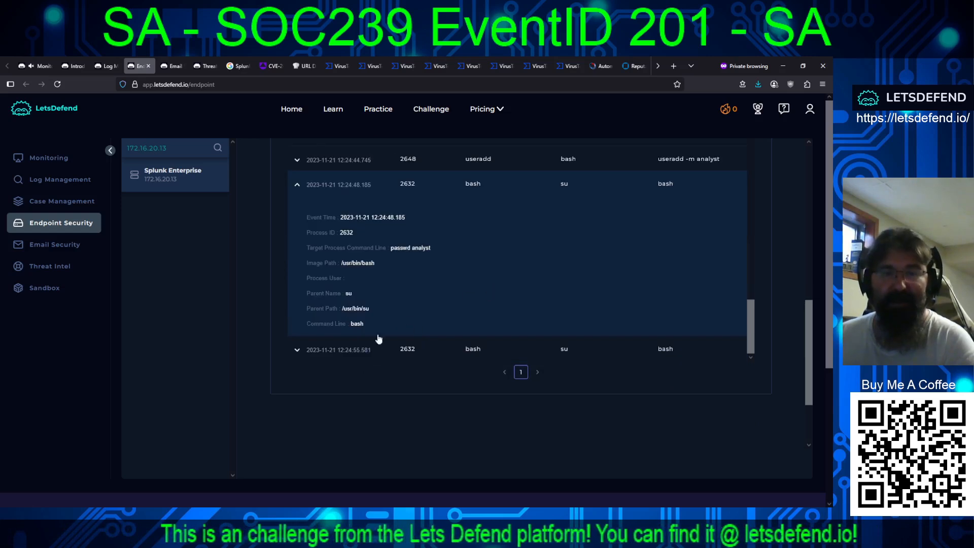
click(338, 350)
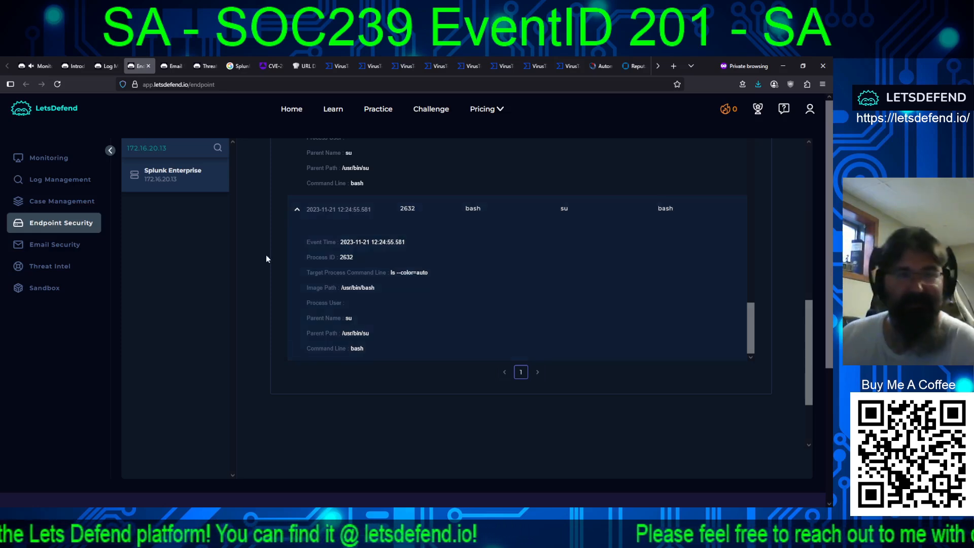
- Return to the monitoring alerts and take ownership of the SOC239 alert, EventID 201
click(44, 71)
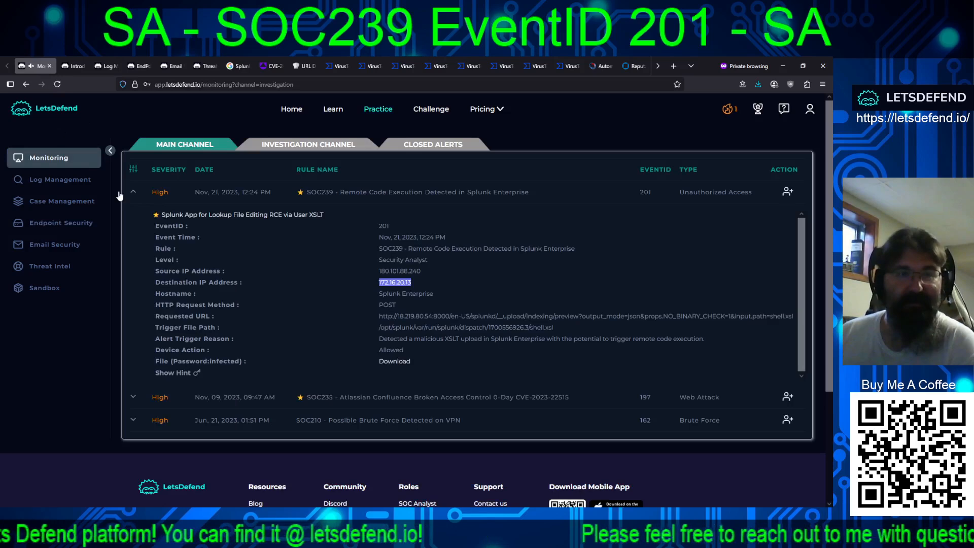
click(787, 192)
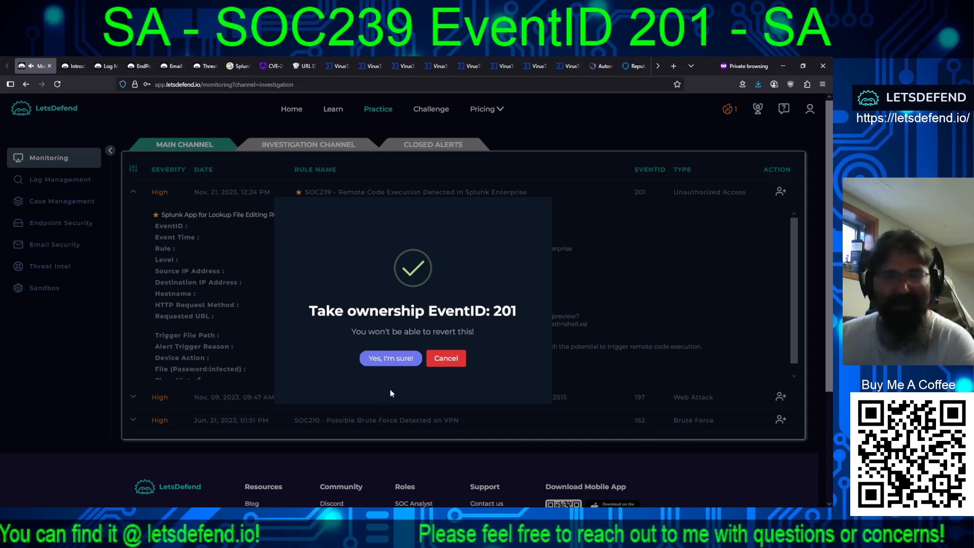
click(383, 364)
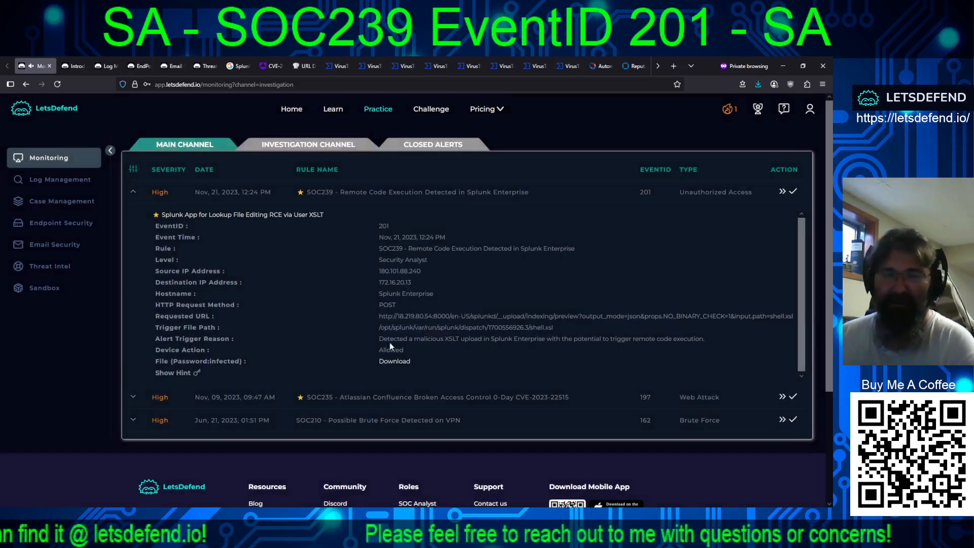
- Create a case for EventID 201 from the investigation channel
scroll(625, 292, down, 1)
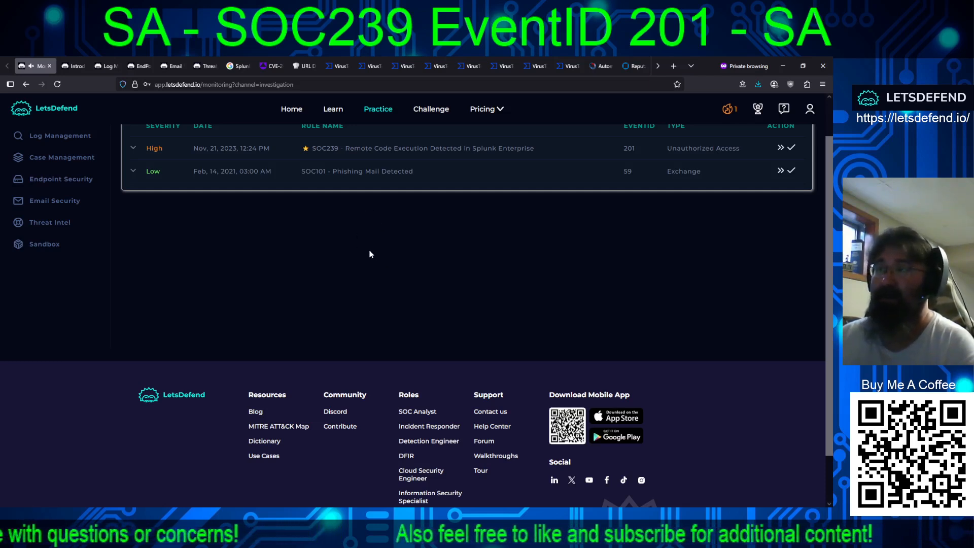
scroll(397, 262, up, 1)
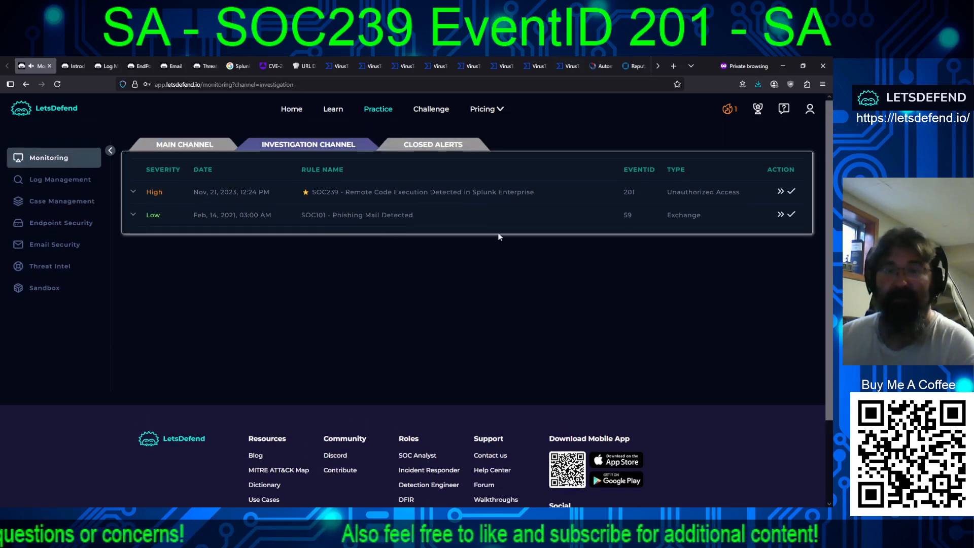
click(781, 192)
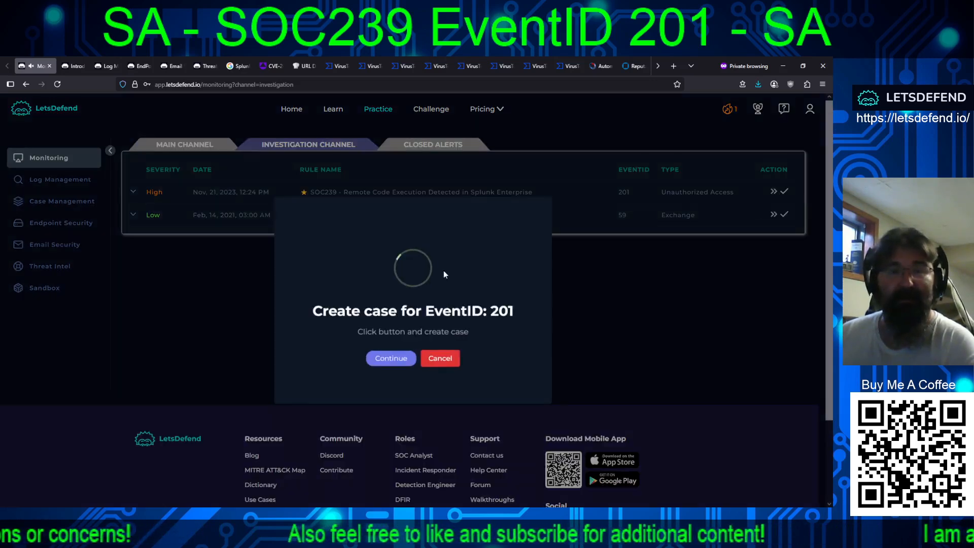
click(398, 369)
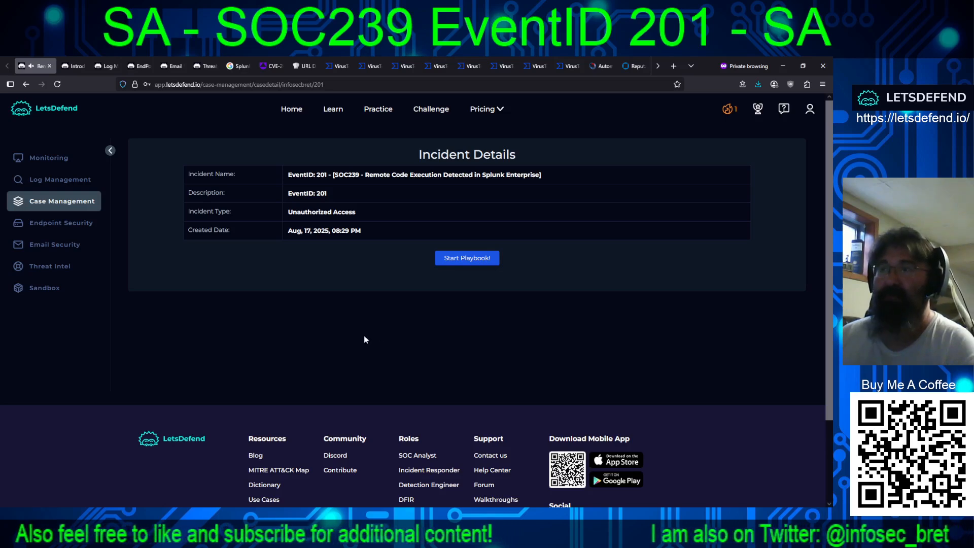
- Start the incident playbook and advance past the alert-trigger guidance to the Collect Data stage
click(460, 259)
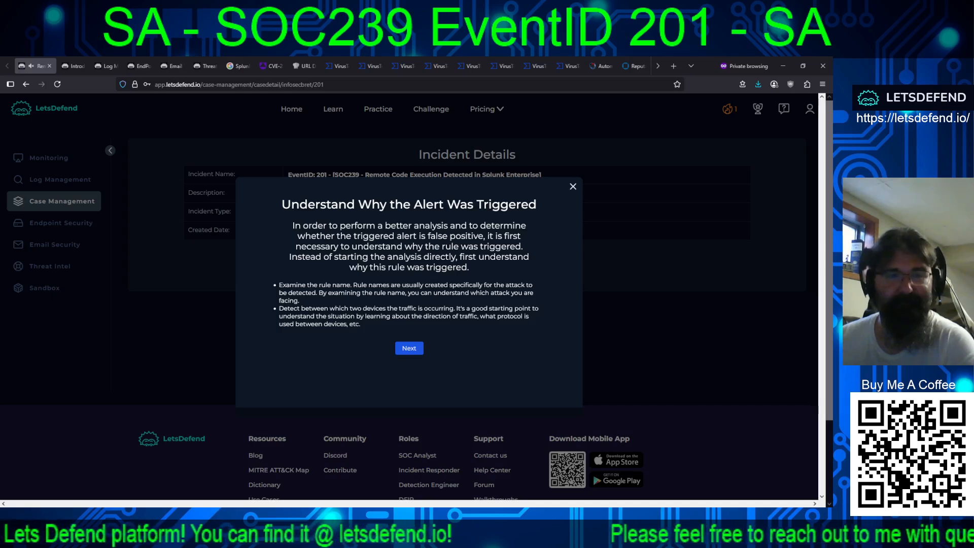
click(736, 268)
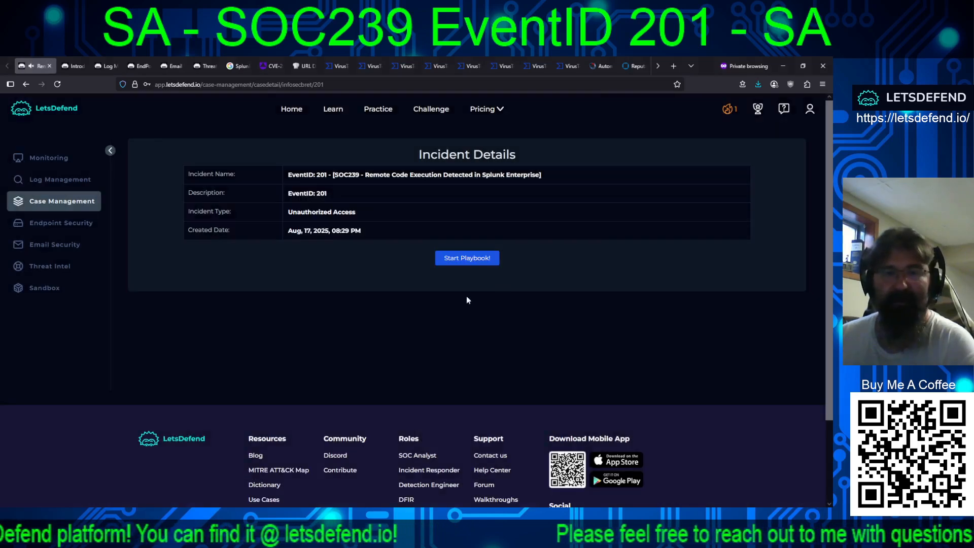
click(466, 259)
click(406, 346)
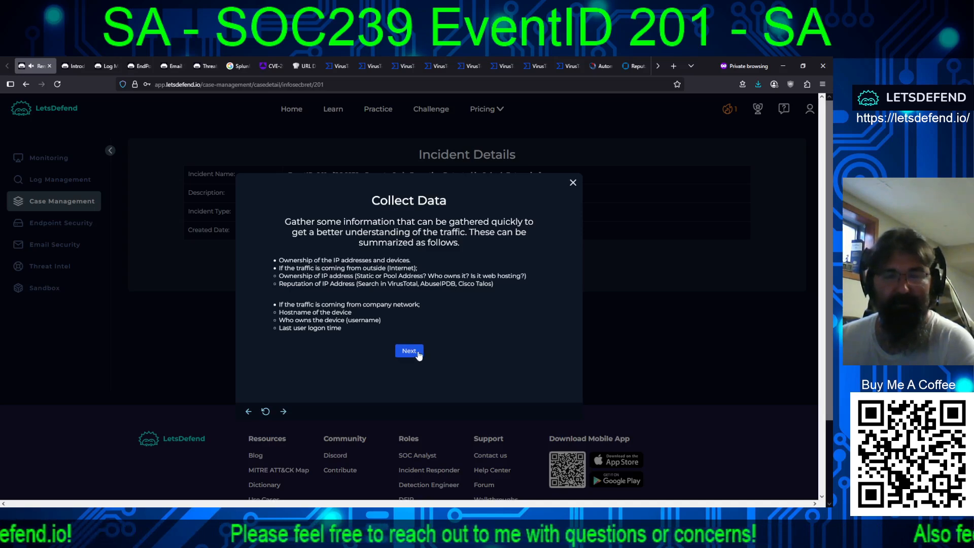
- Review the log entries for 180.101.88.240, checking traffic sources and destinations, and return to the playbook
click(109, 67)
scroll(521, 293, down, 1)
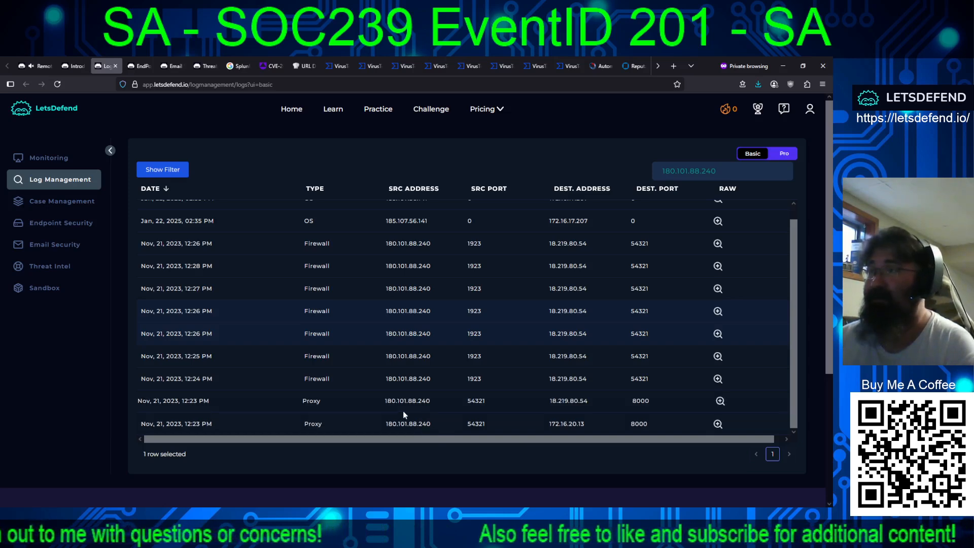
click(44, 67)
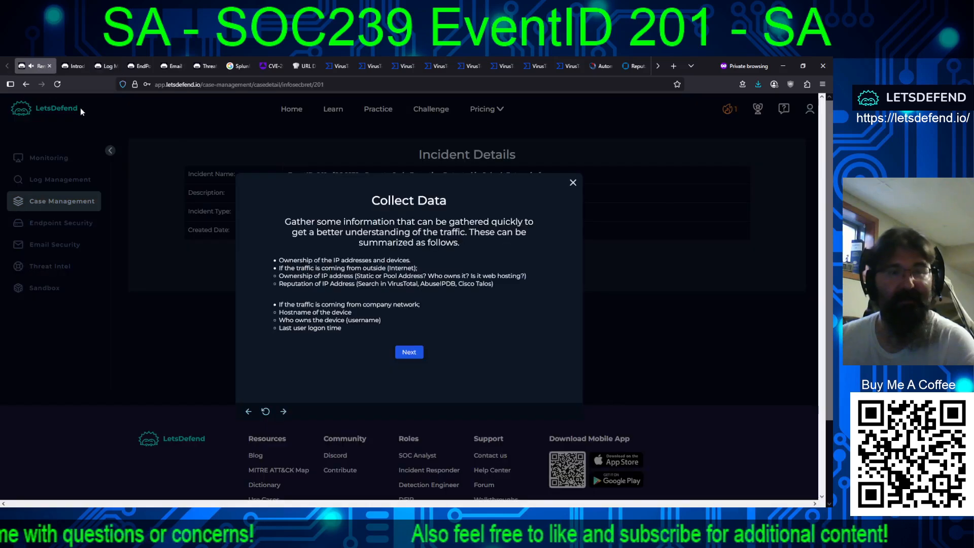
- Advance through the data collection and HTTP traffic stages, classify the traffic as malicious, and set the attack type to Command Injection
click(410, 351)
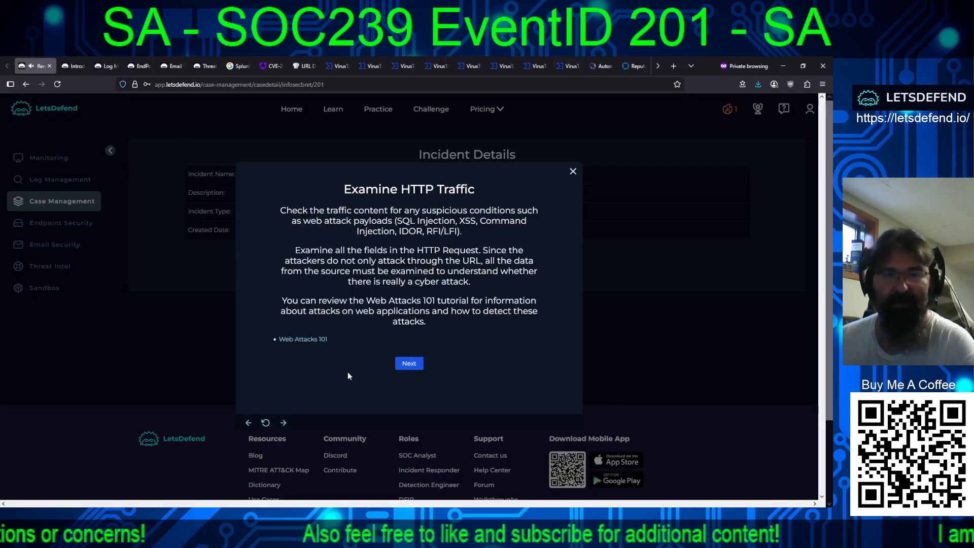
click(419, 365)
click(378, 324)
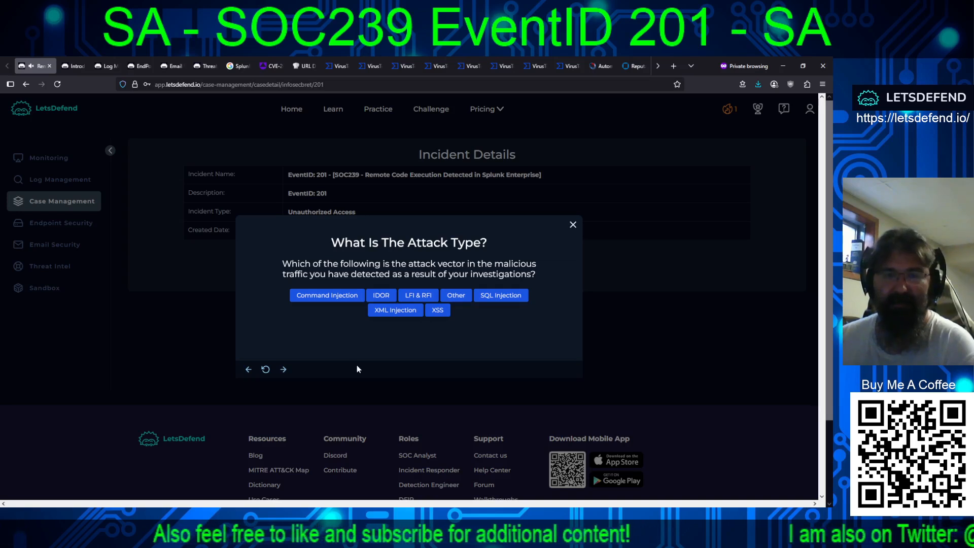
click(322, 296)
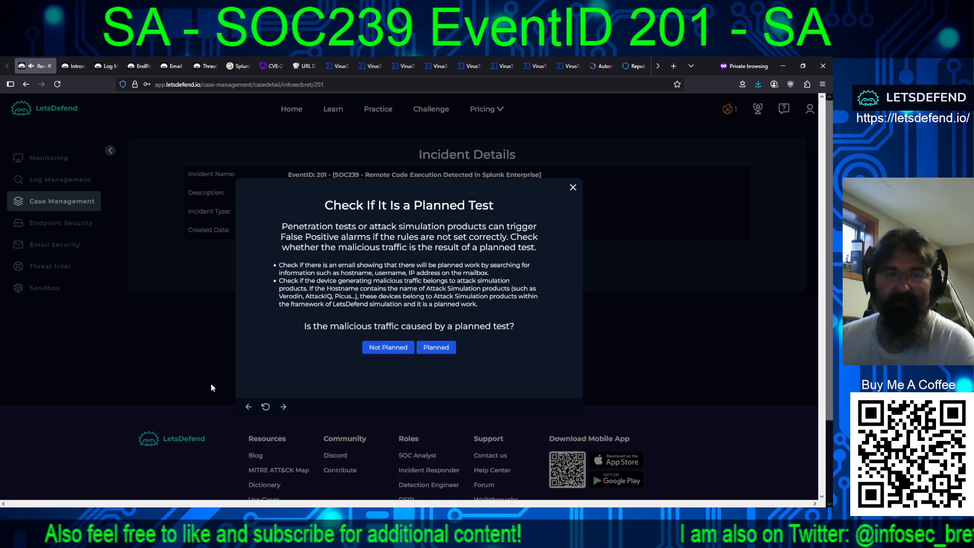
- Mark the traffic as Not Planned with direction Internet → Company Network, mark the attack as successful, and advance past Containment to Add Artifacts
click(380, 348)
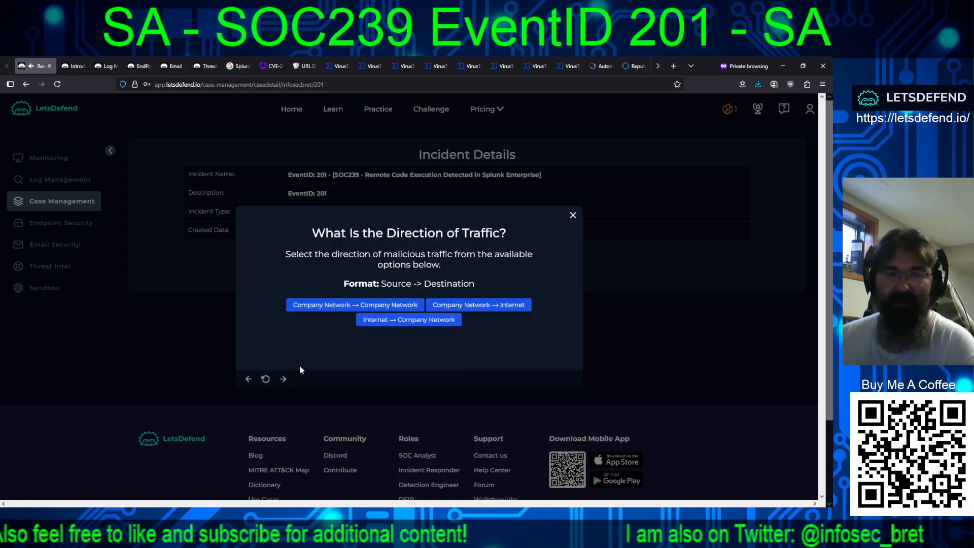
click(378, 319)
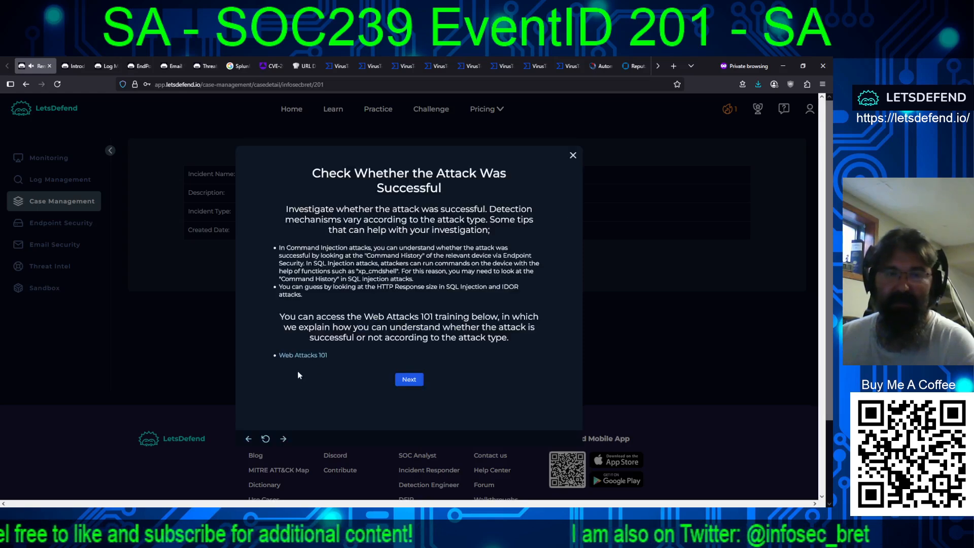
click(411, 378)
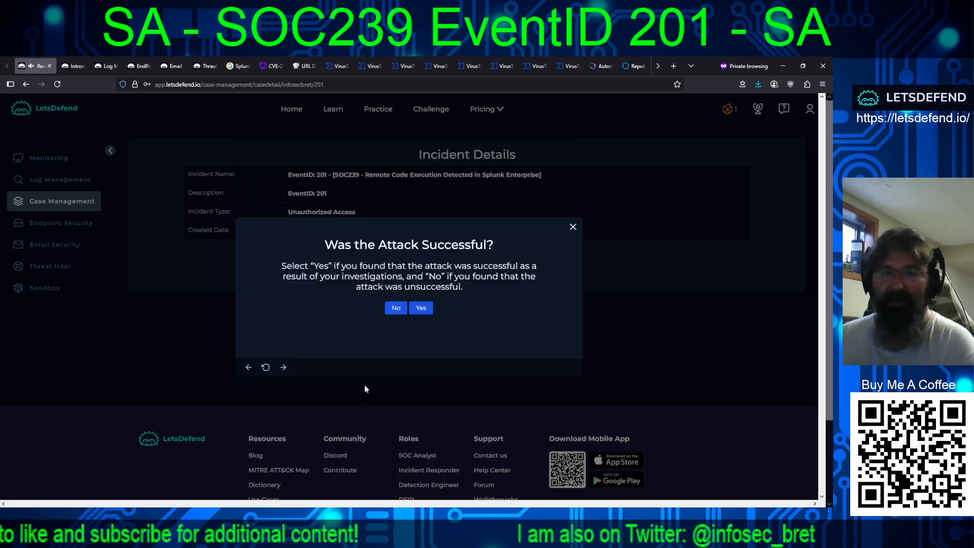
click(421, 307)
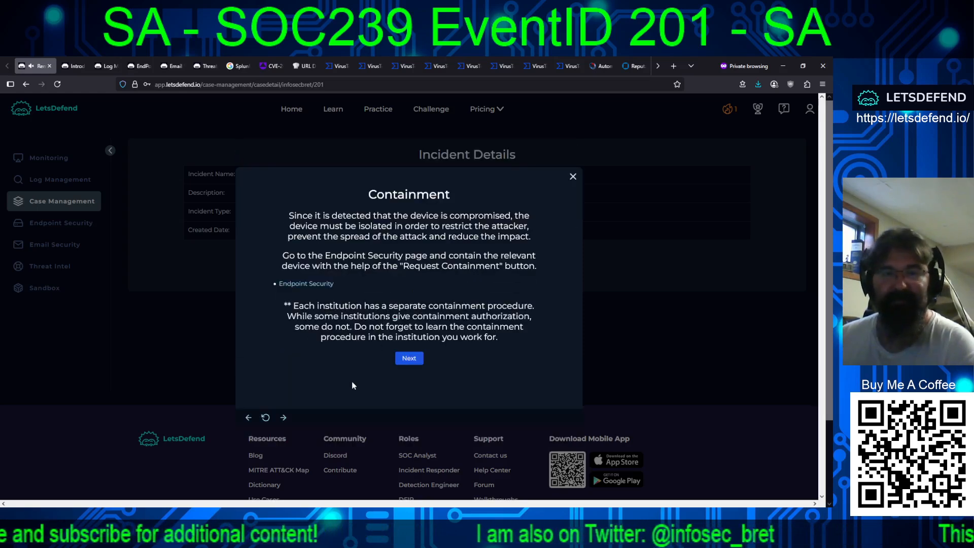
click(409, 358)
- Contain the Splunk Enterprise host 172.16.20.13 in Endpoint Security and return to the case playbook
click(142, 67)
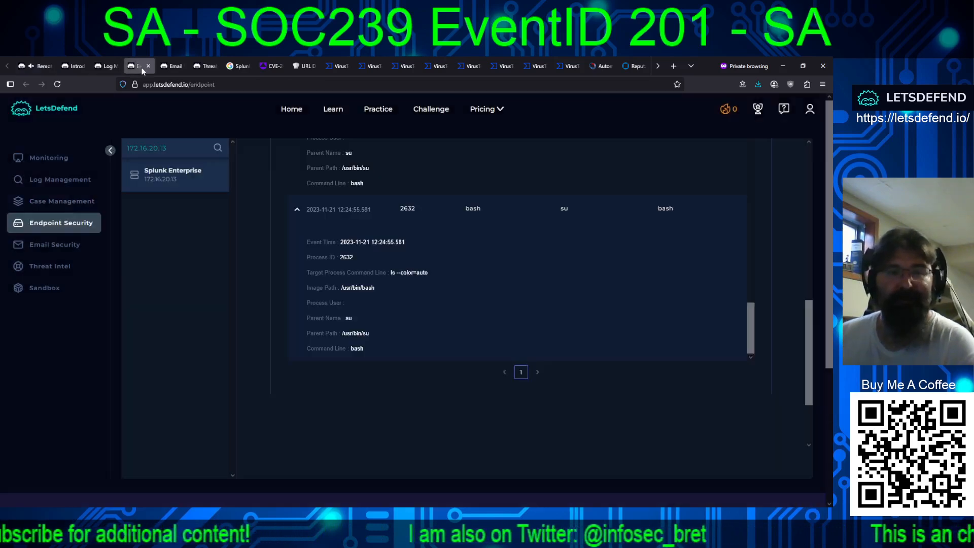
scroll(482, 254, down, 3)
scroll(687, 232, up, 10)
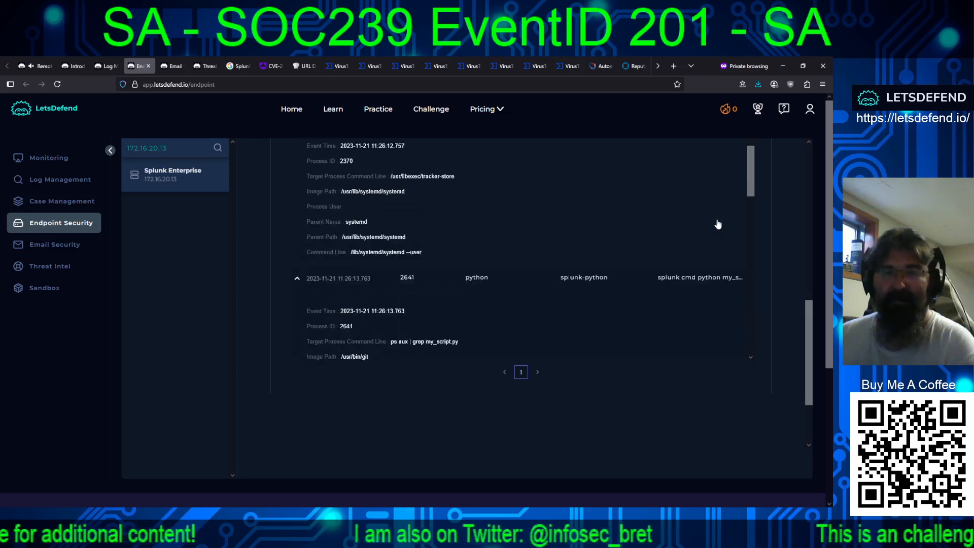
scroll(775, 224, up, 10)
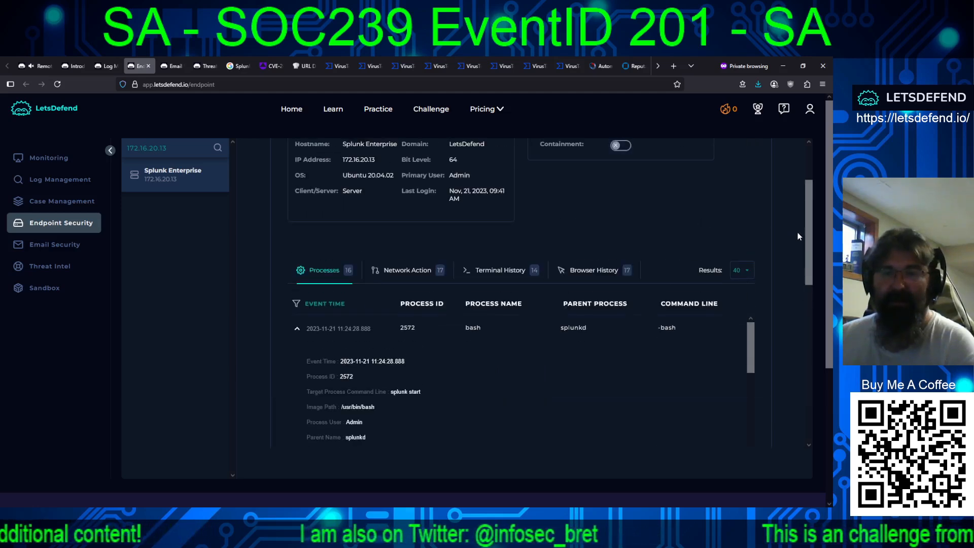
click(615, 258)
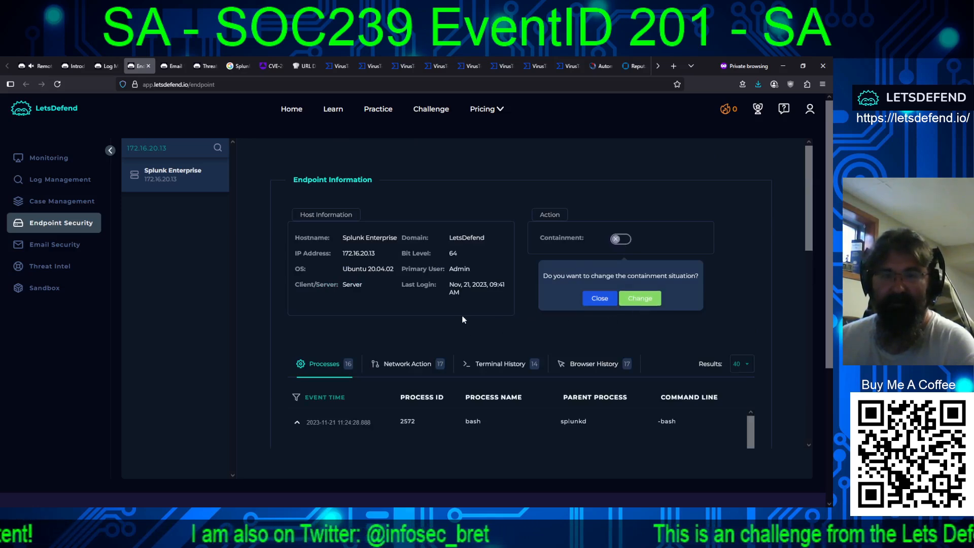
click(639, 298)
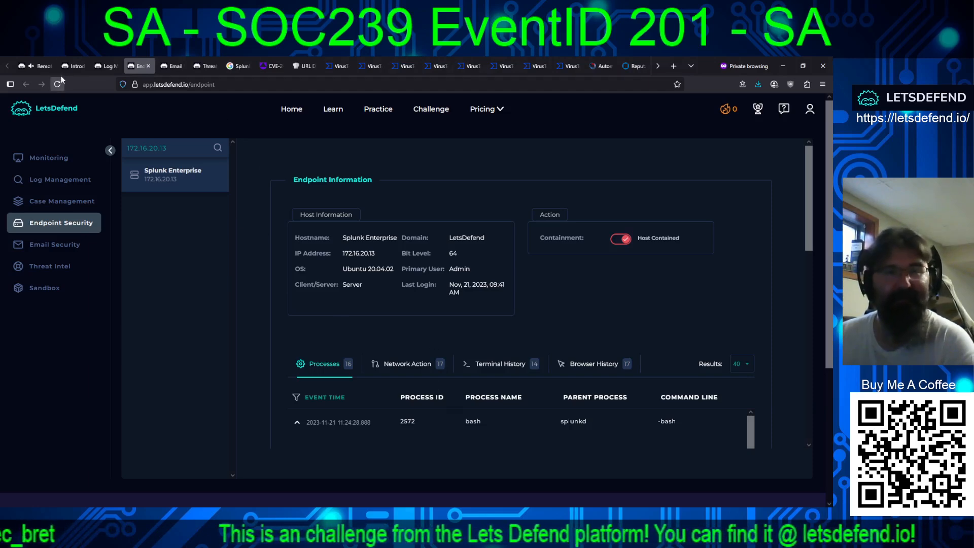
click(45, 66)
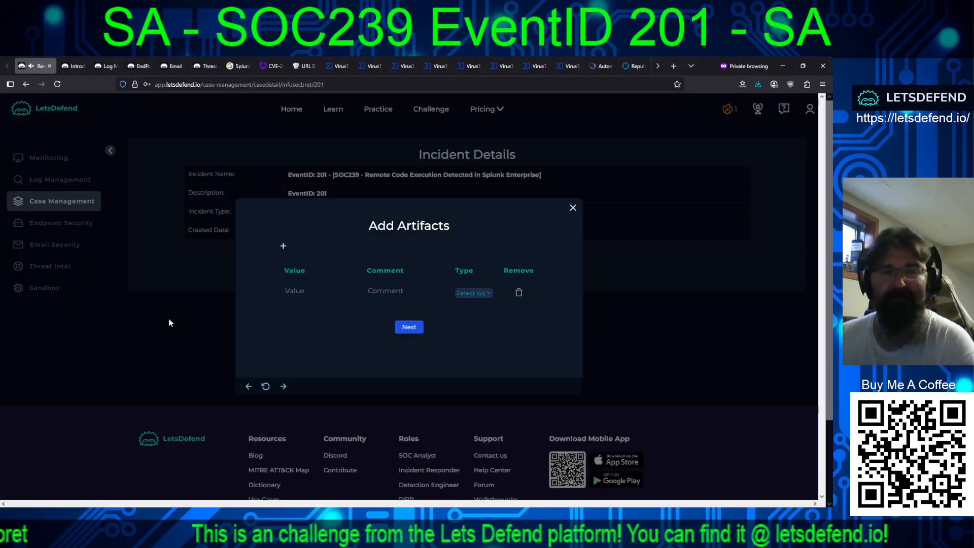
- Close and restart the incident playbook, advance through its guidance stages, classify the traffic as malicious, and reselect the Command Injection attack type
click(302, 294)
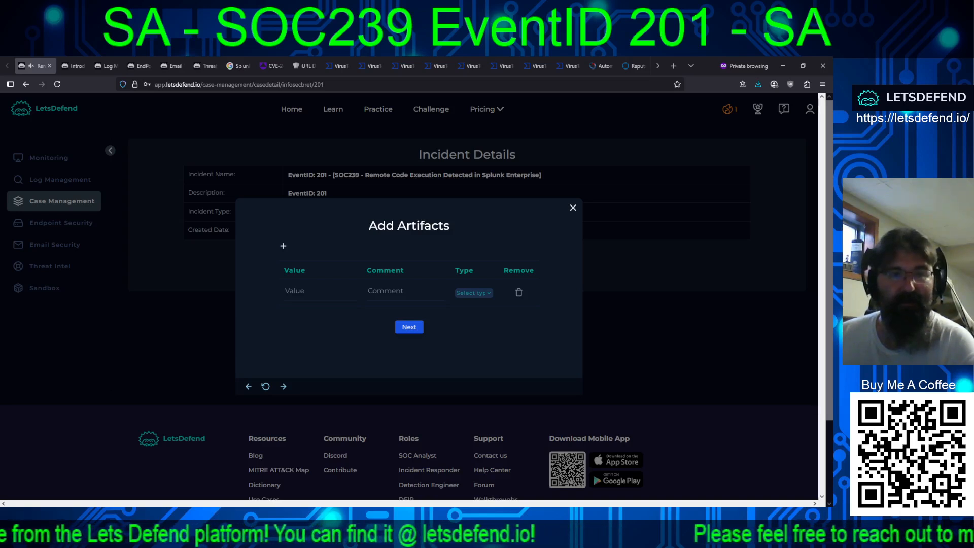
key(Escape)
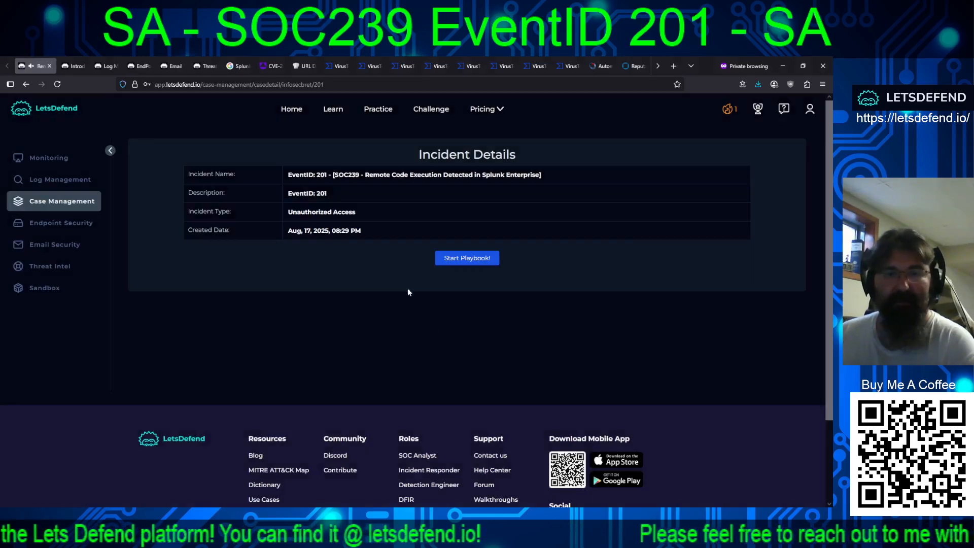
click(454, 259)
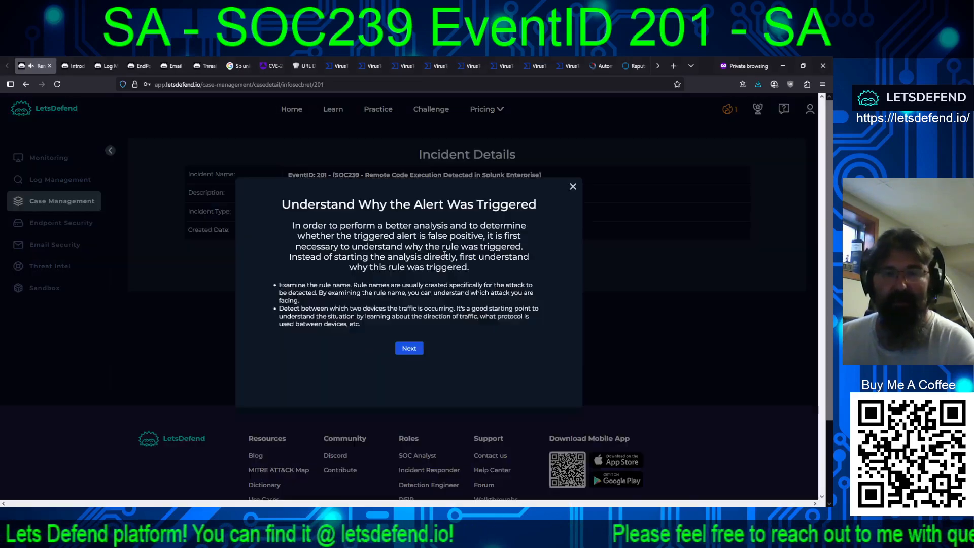
click(411, 352)
click(413, 352)
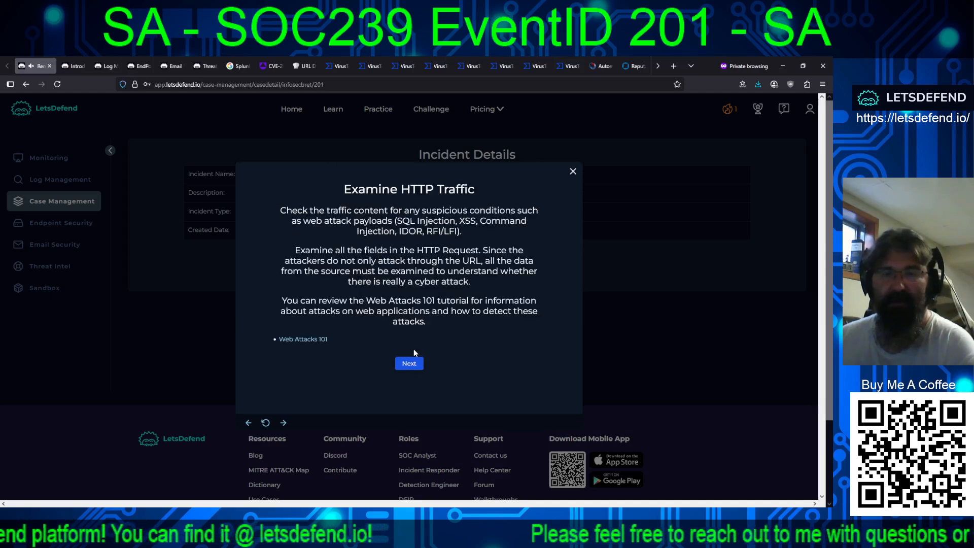
click(414, 366)
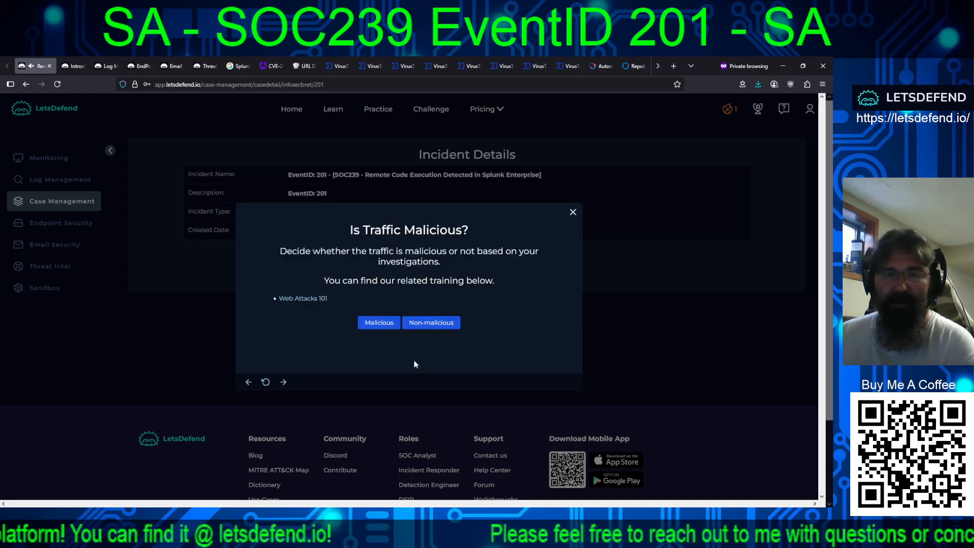
click(379, 323)
click(335, 296)
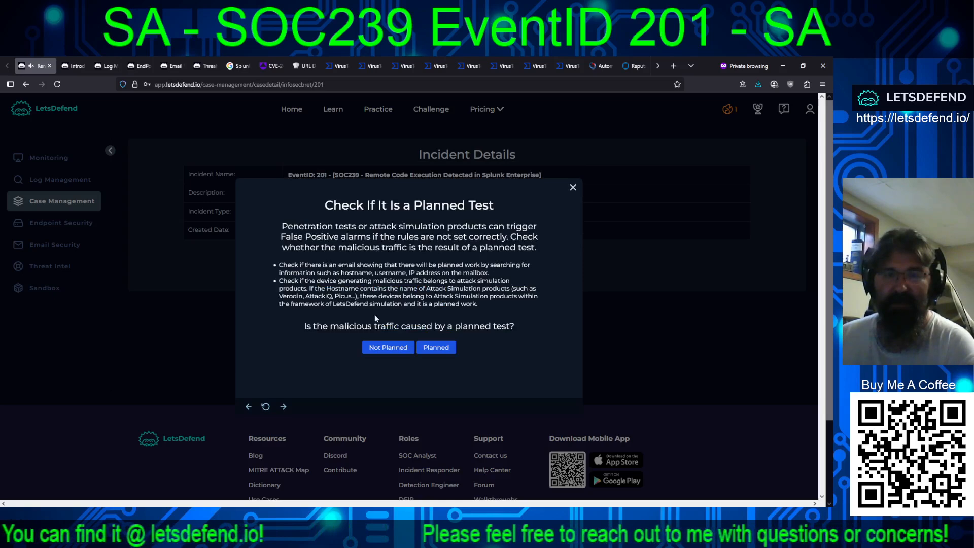
- Answer Not Planned, Internet → Company Network and Yes for attack success, and proceed through Containment back to the artifact entry stage
click(391, 347)
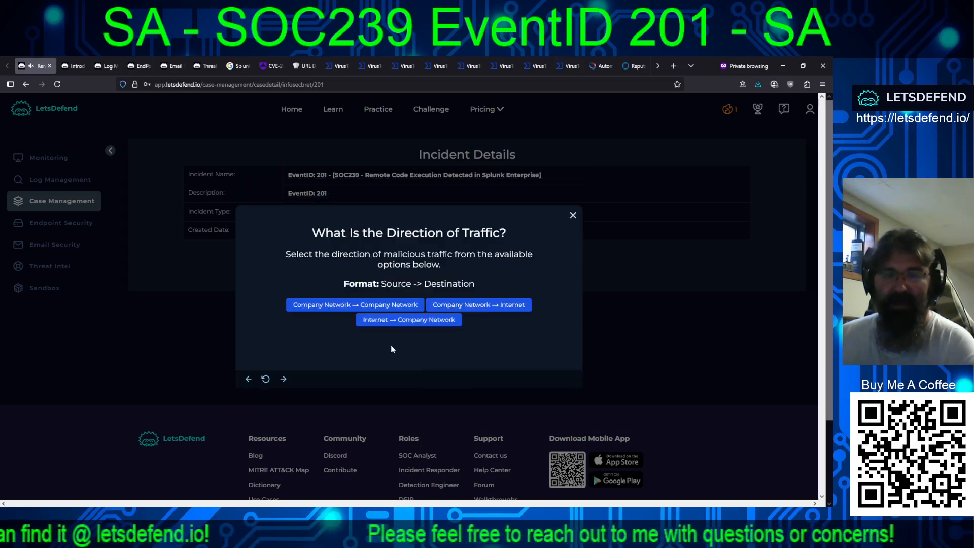
click(409, 378)
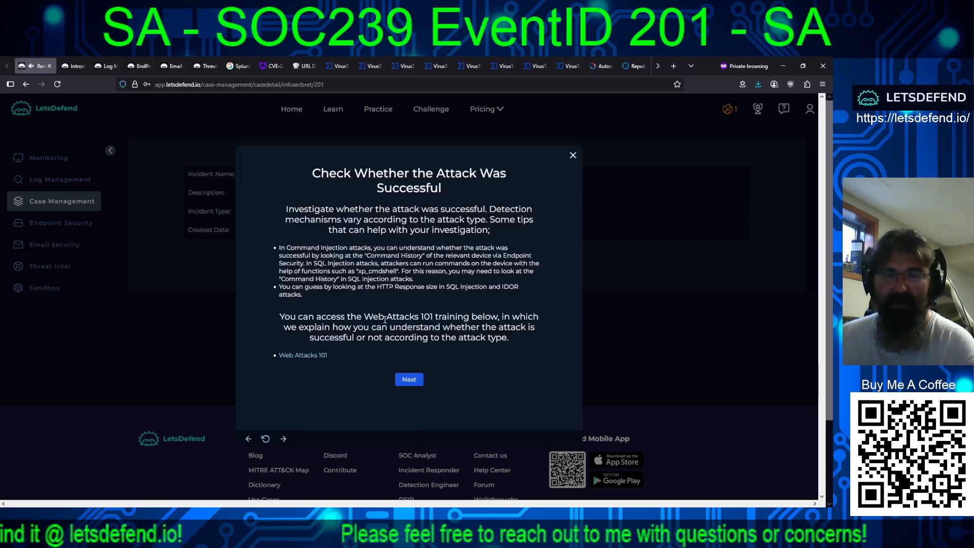
click(409, 379)
click(423, 306)
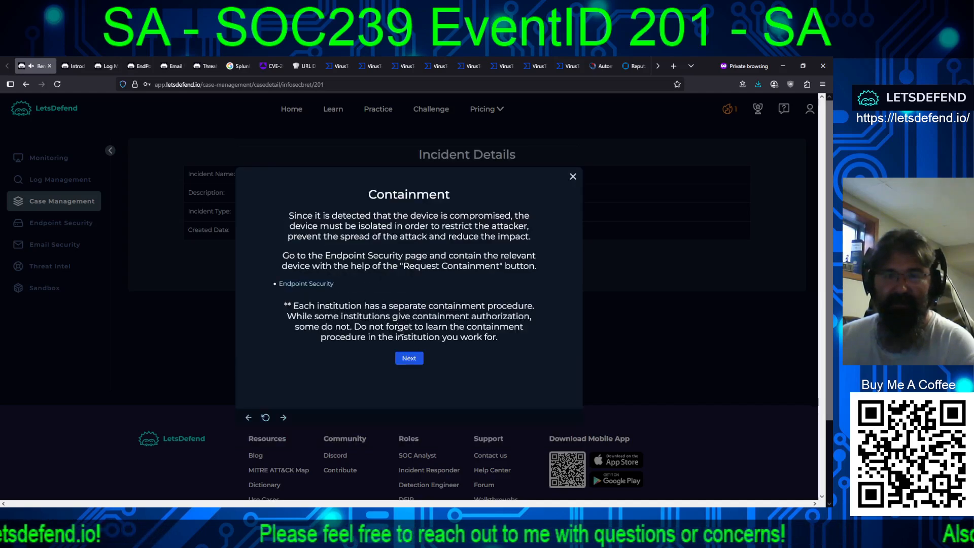
click(409, 357)
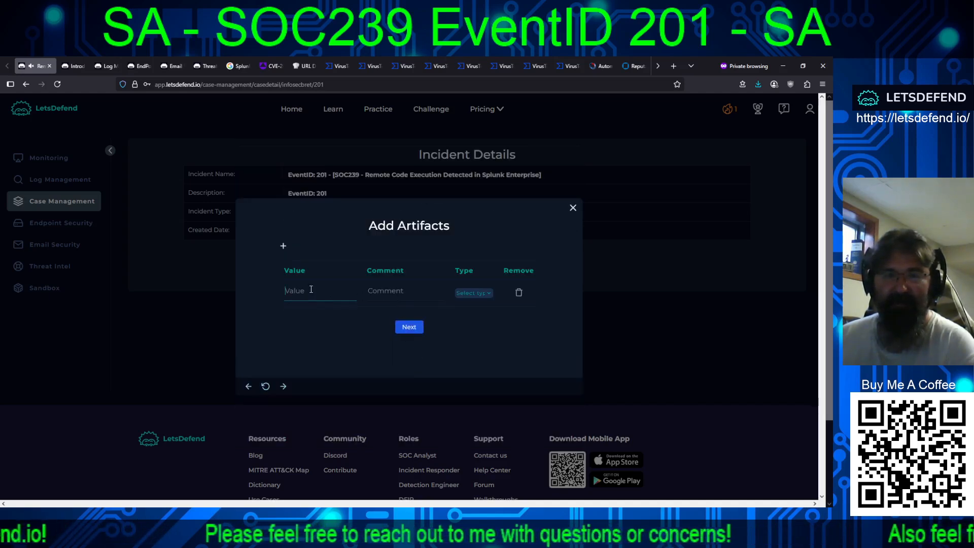
- Fill in the first artifact with value 180.101.88.240, comment "Attacker IP" and type IP Address
text(180.101.88.240)
click(376, 290)
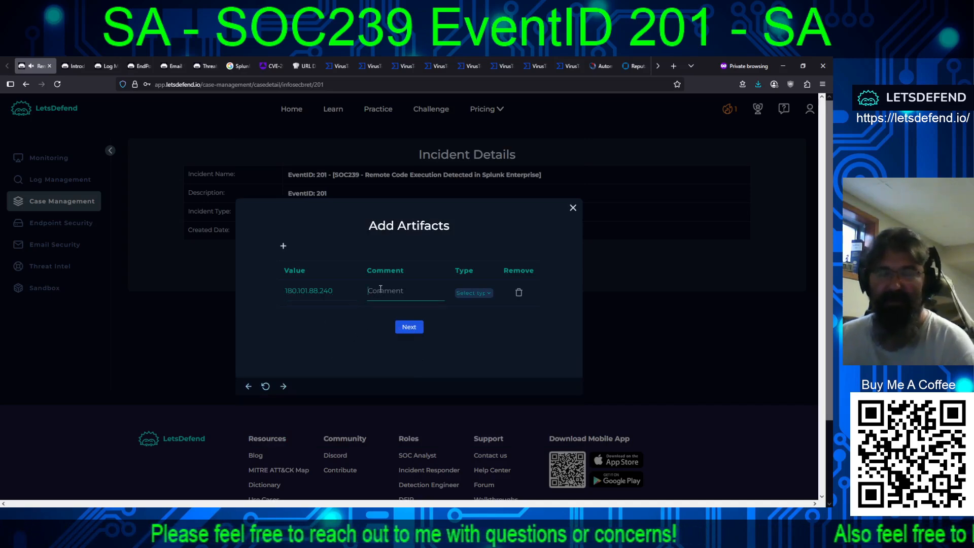
text(ttacker IP)
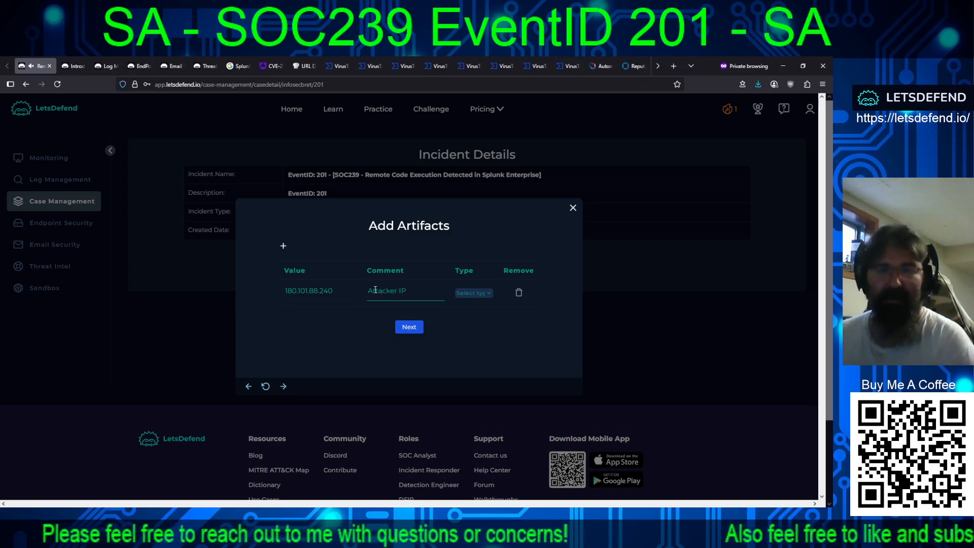
click(471, 292)
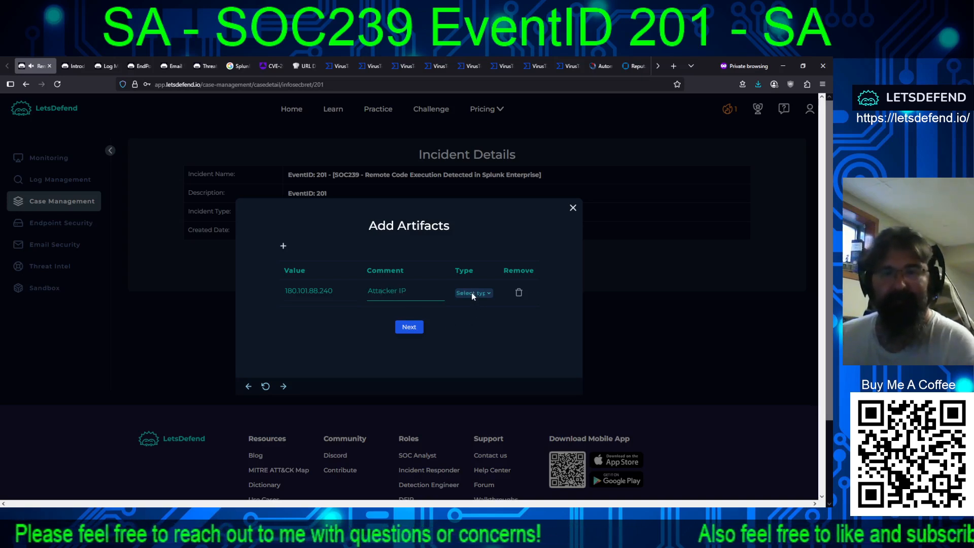
click(473, 342)
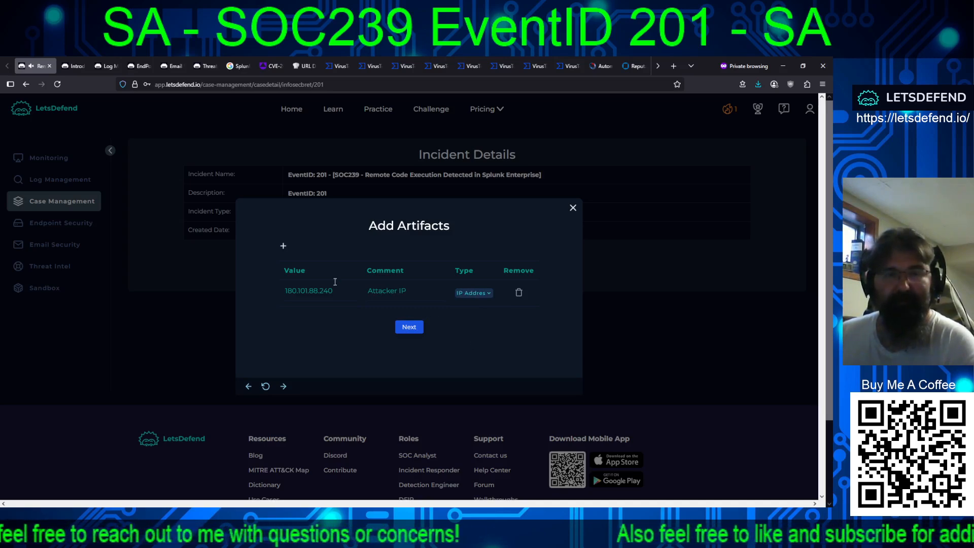
- Add a second artifact row with an empty value and "shell.zip" as its comment
click(283, 246)
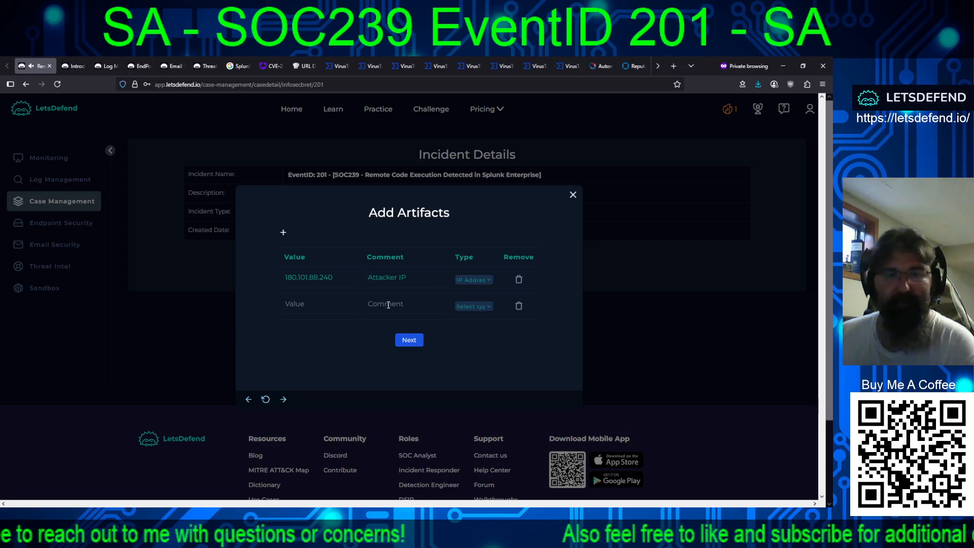
click(334, 305)
text(she)
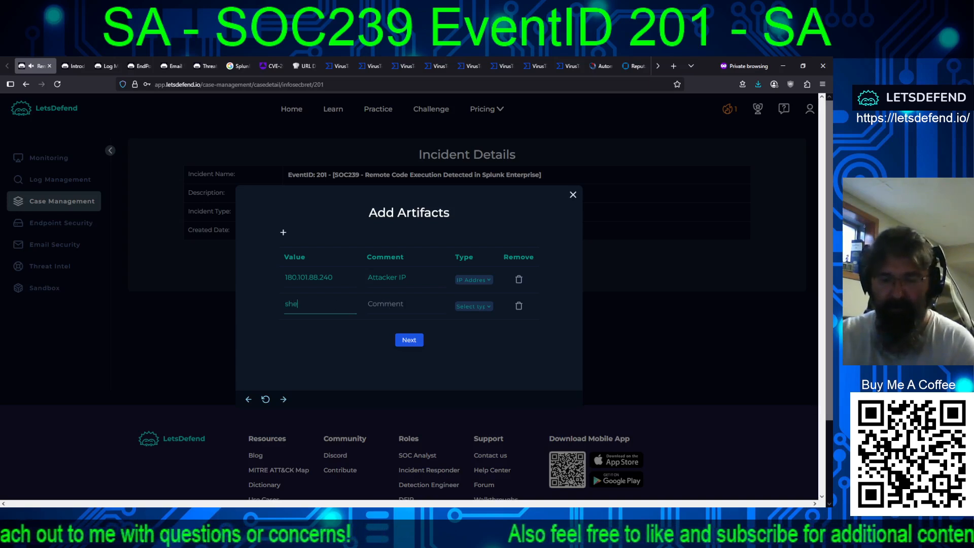
text(ll.zip)
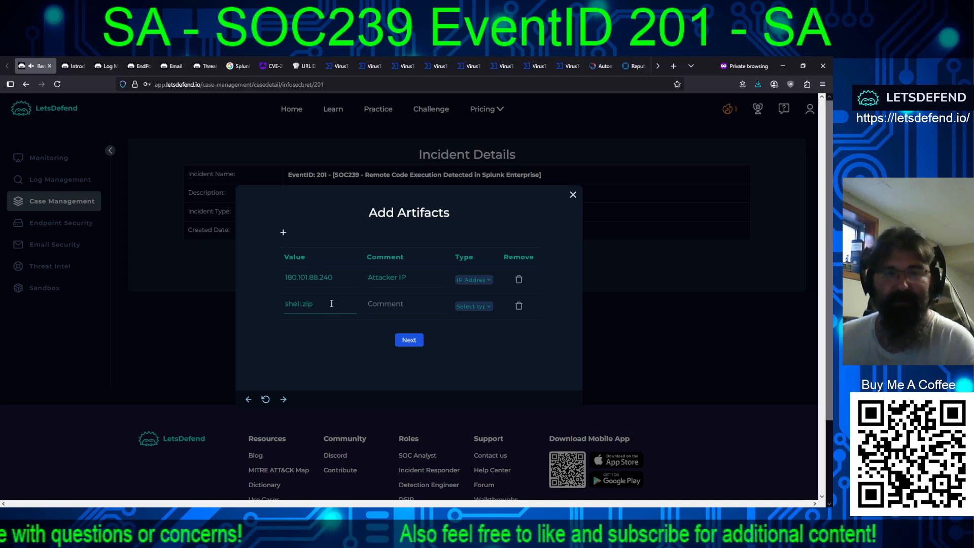
drag(331, 304, 269, 302)
key(BackSpace)
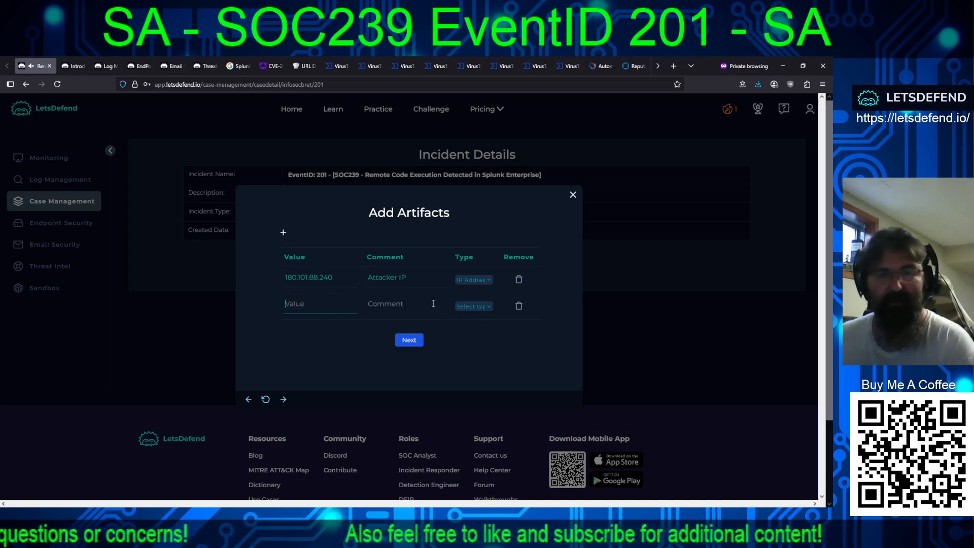
click(407, 302)
text(shell.zip)
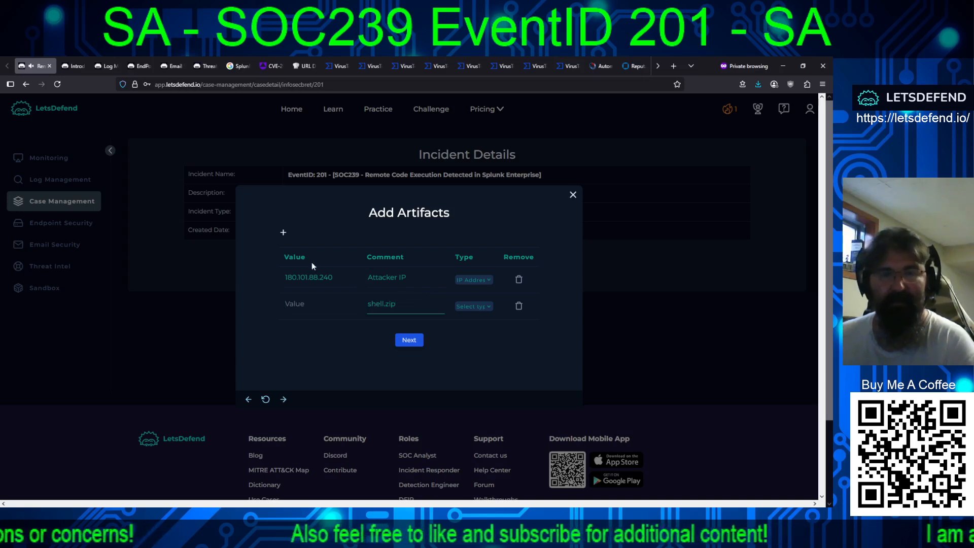
- Add two more artifact rows with the comments "shell.sh" and "shell.xsl"
click(283, 234)
click(283, 220)
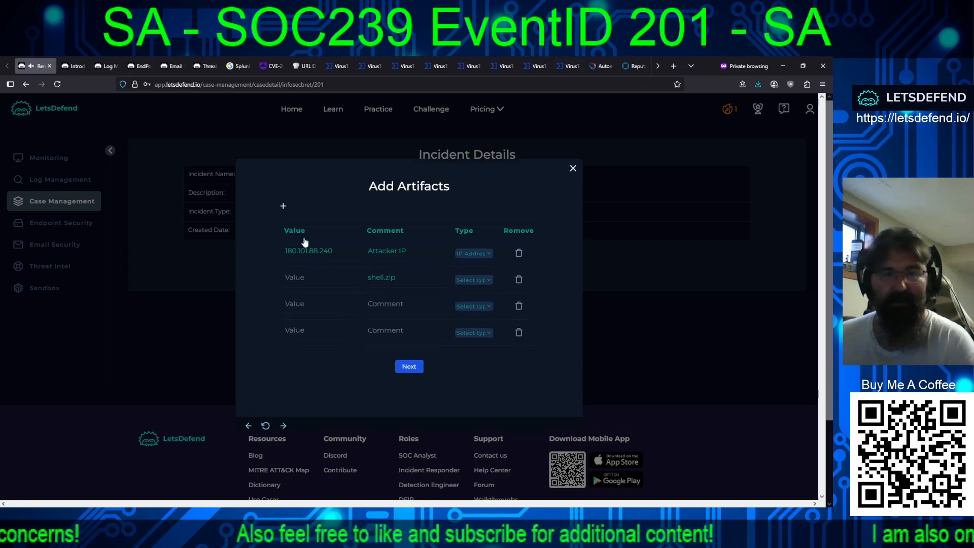
click(388, 298)
text(sh)
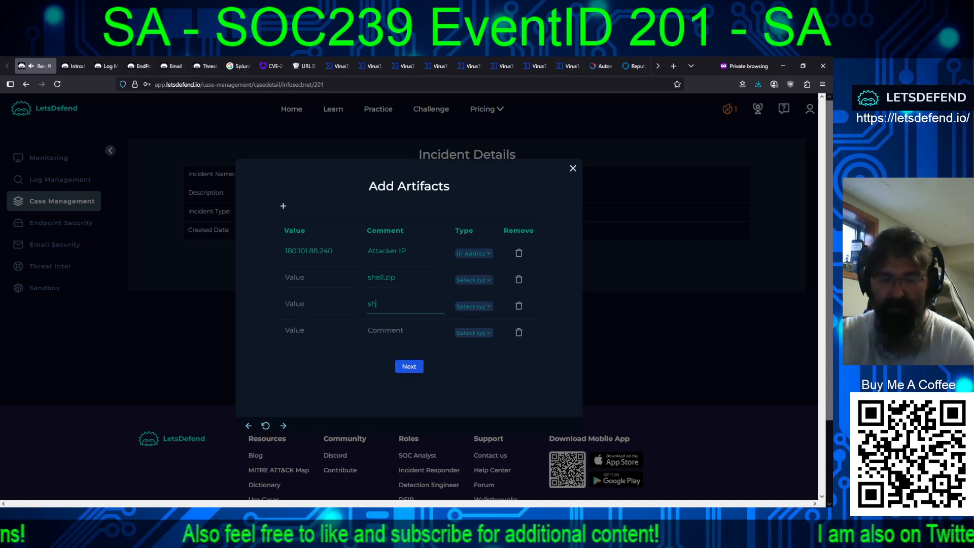
text(ell.sh)
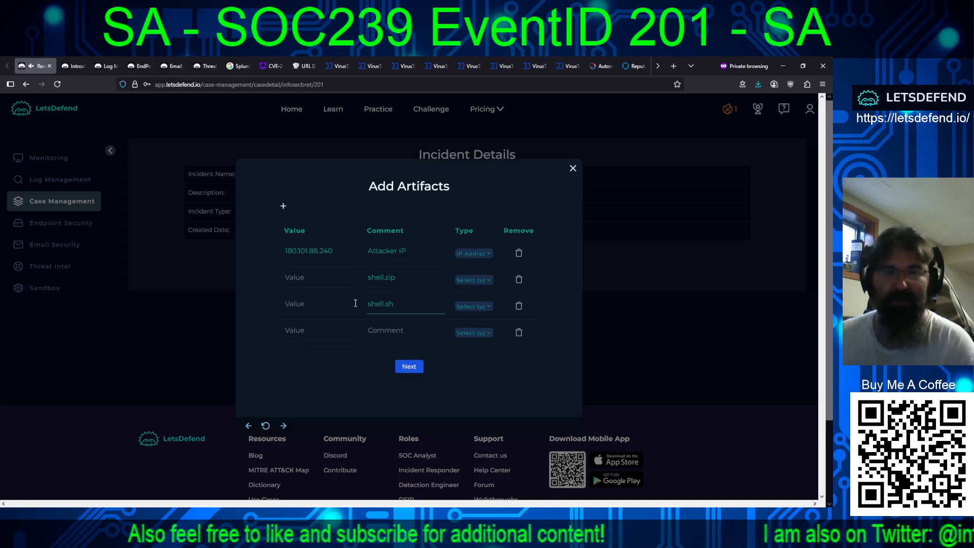
text(shell)
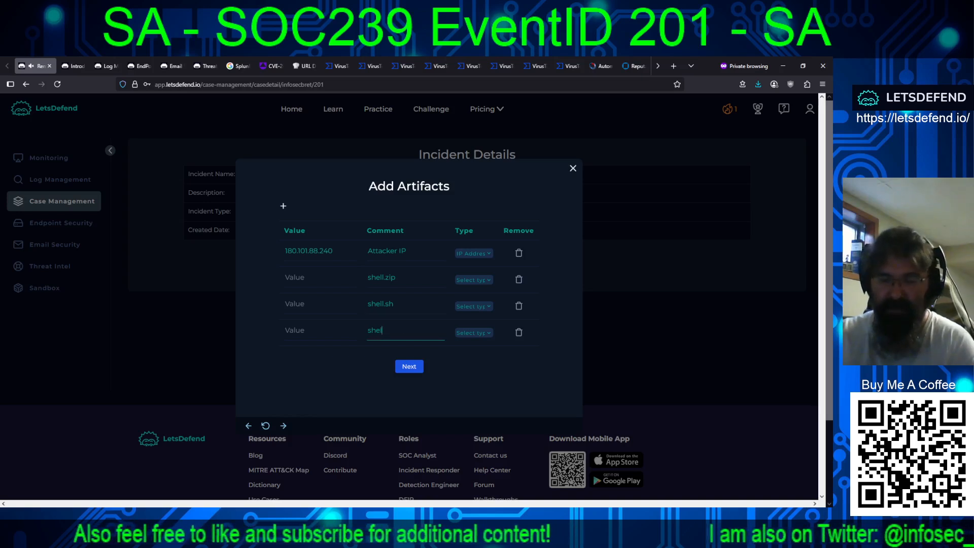
text(.xsl)
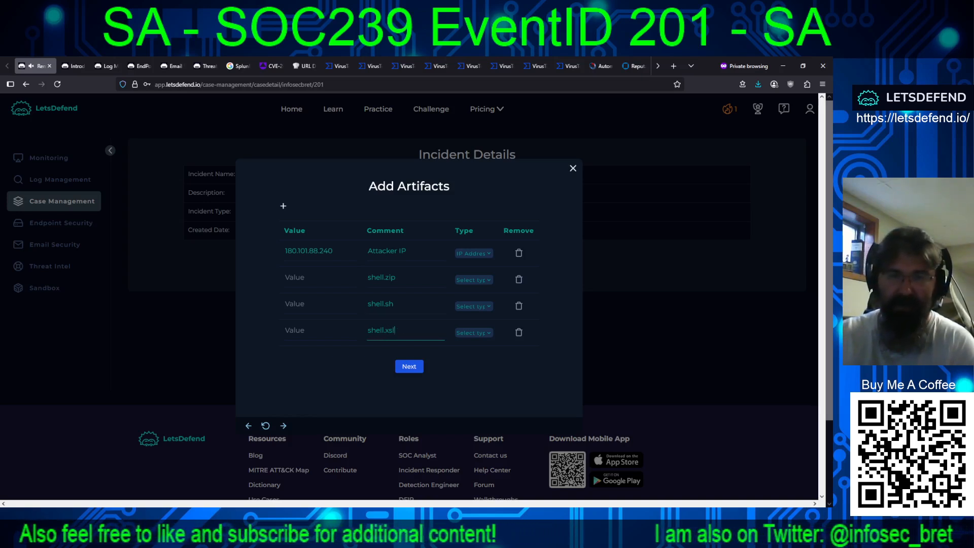
- Look through the VirusTotal URL report for shell.zip, including its details and community comments, for the file's MD5 hash
click(404, 67)
click(439, 70)
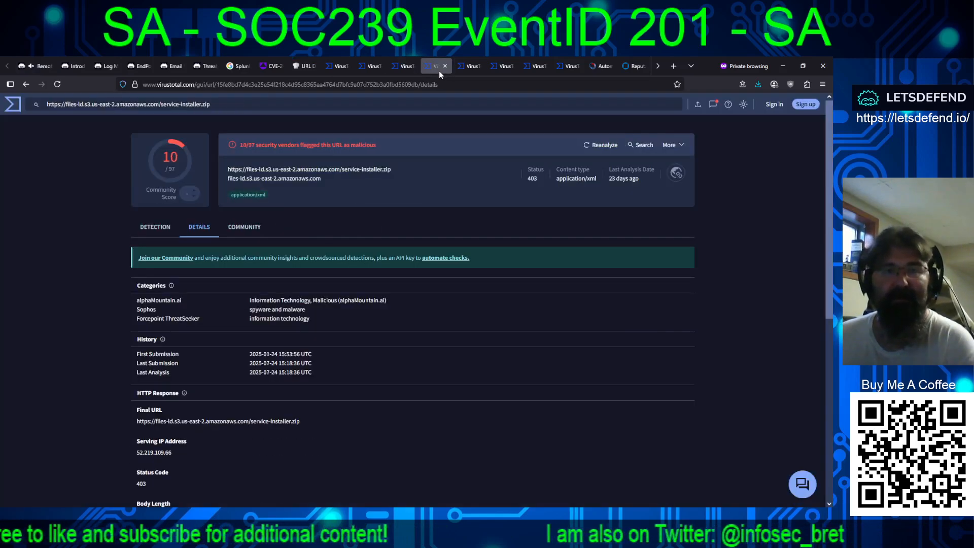
click(464, 68)
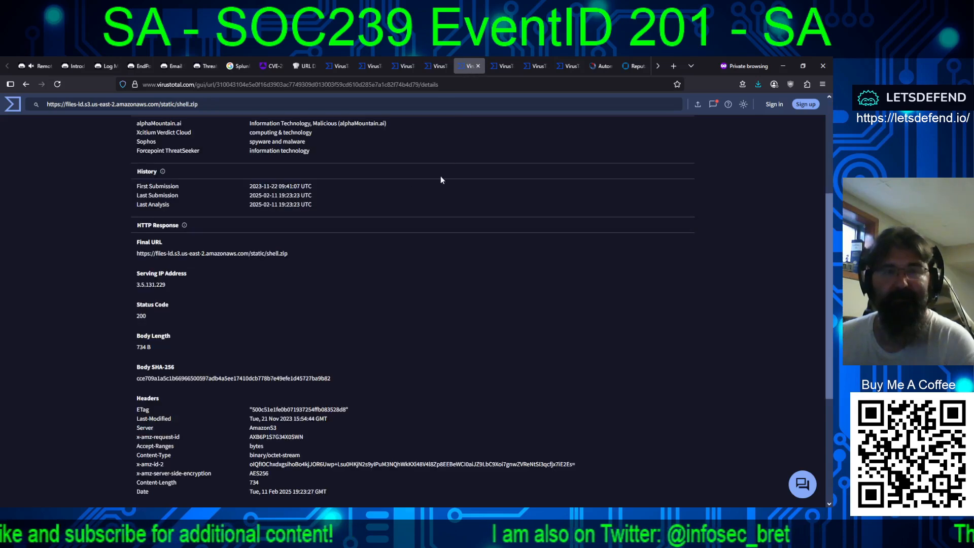
scroll(440, 175, up, 3)
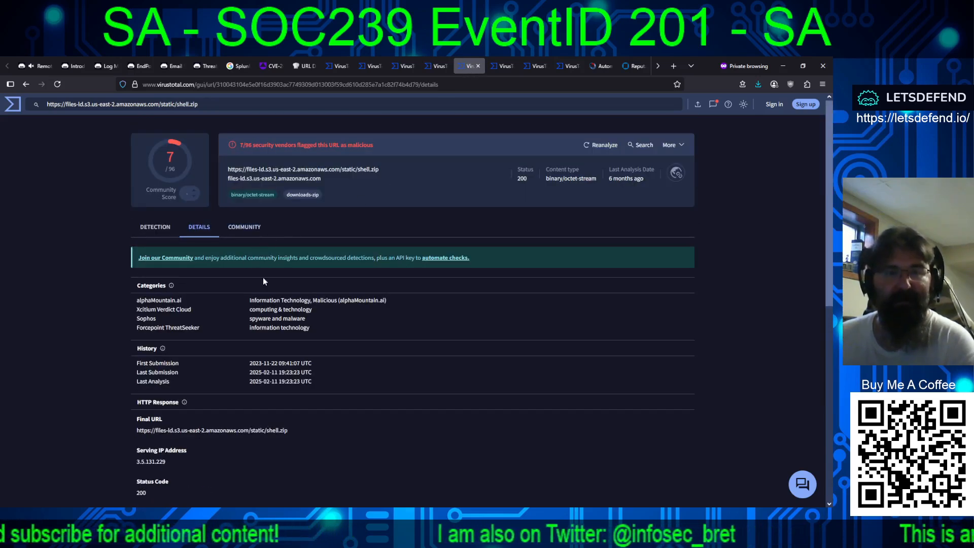
click(161, 229)
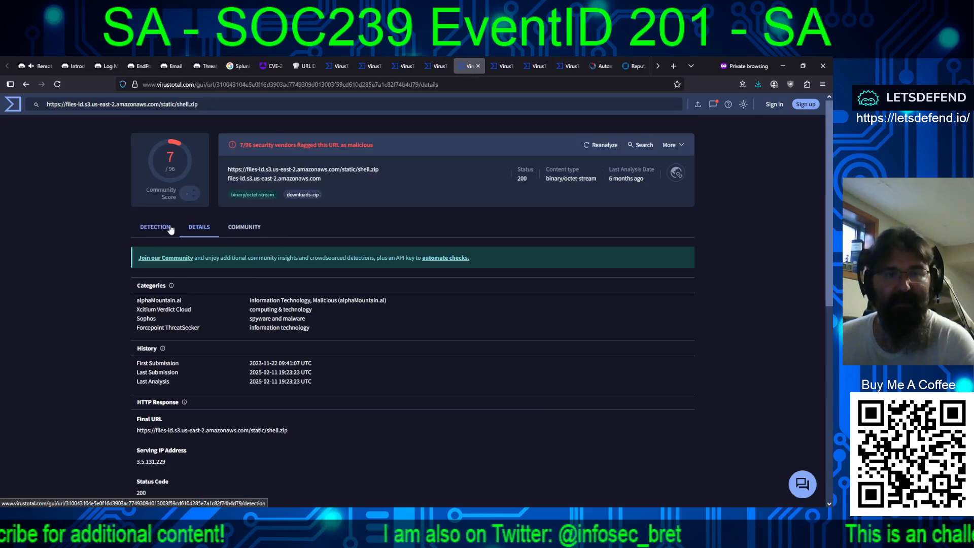
click(245, 232)
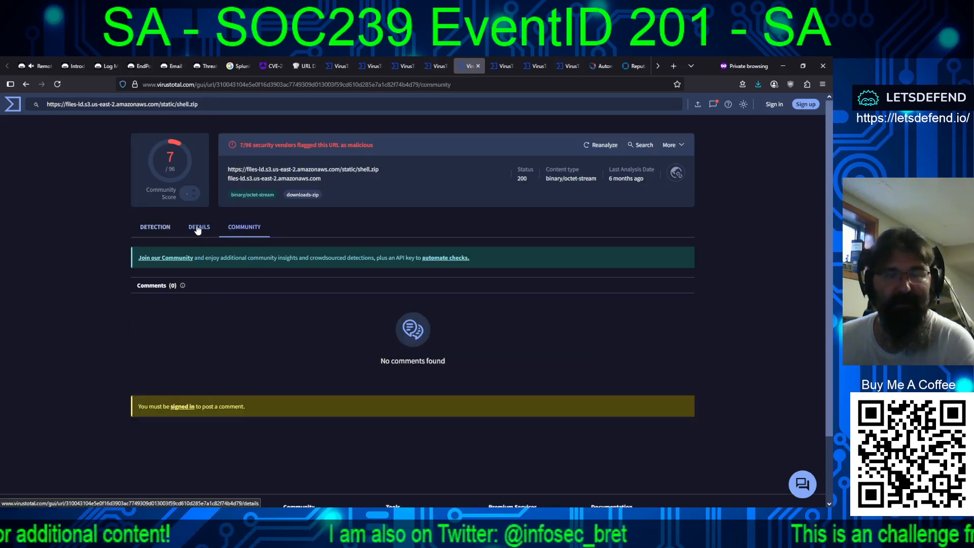
click(198, 230)
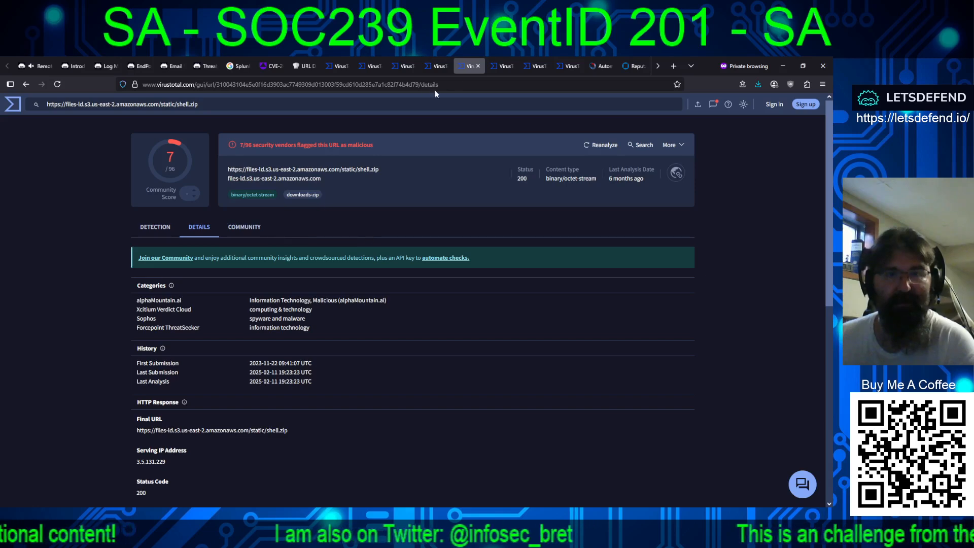
- Copy the MD5 hash 500c51e1fe0b071937254ffb083528d8 from the shell.zip file report on VirusTotal into the shell.zip artifact's value
click(501, 67)
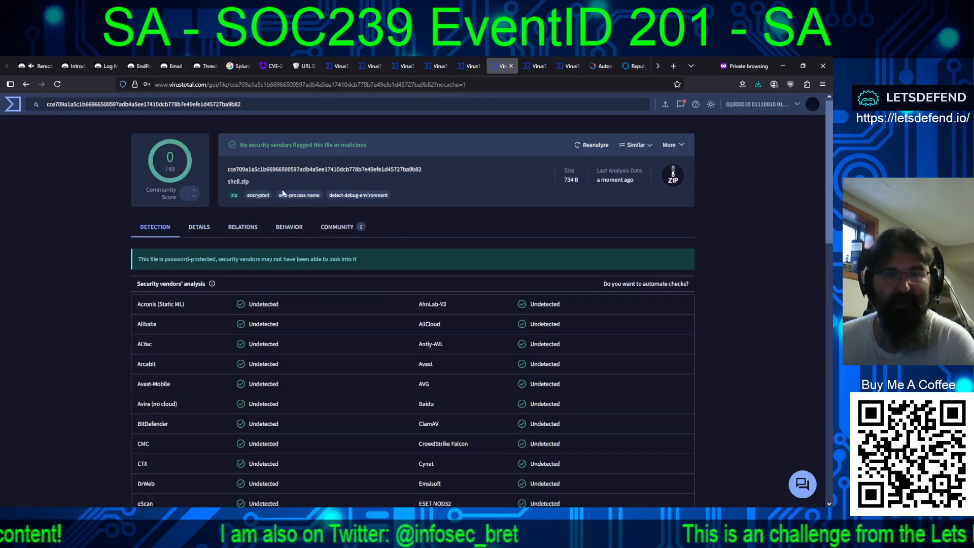
click(197, 229)
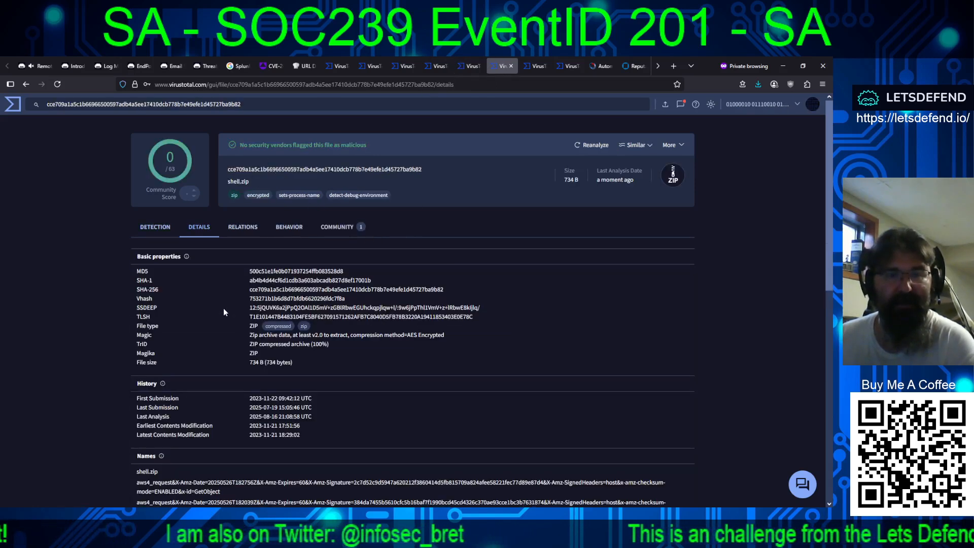
double_click(273, 269)
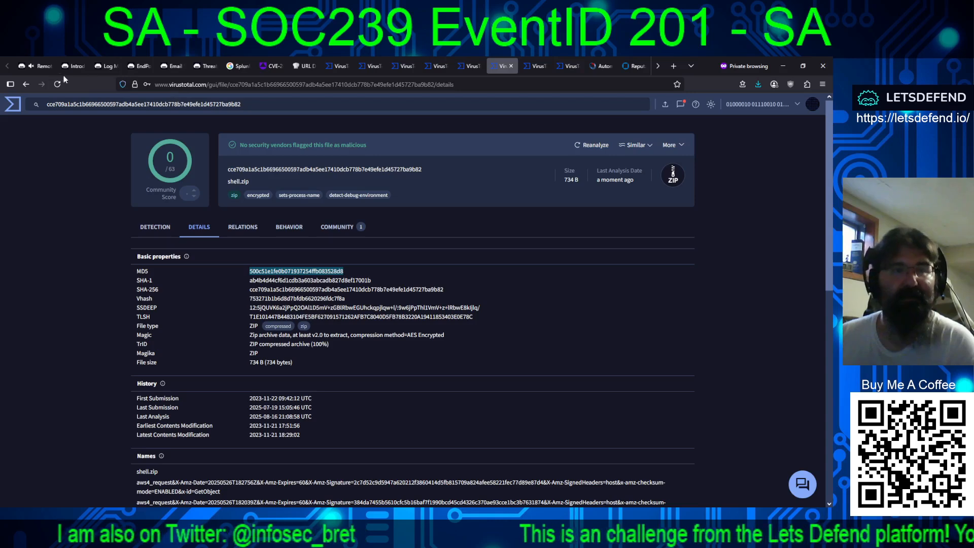
click(48, 70)
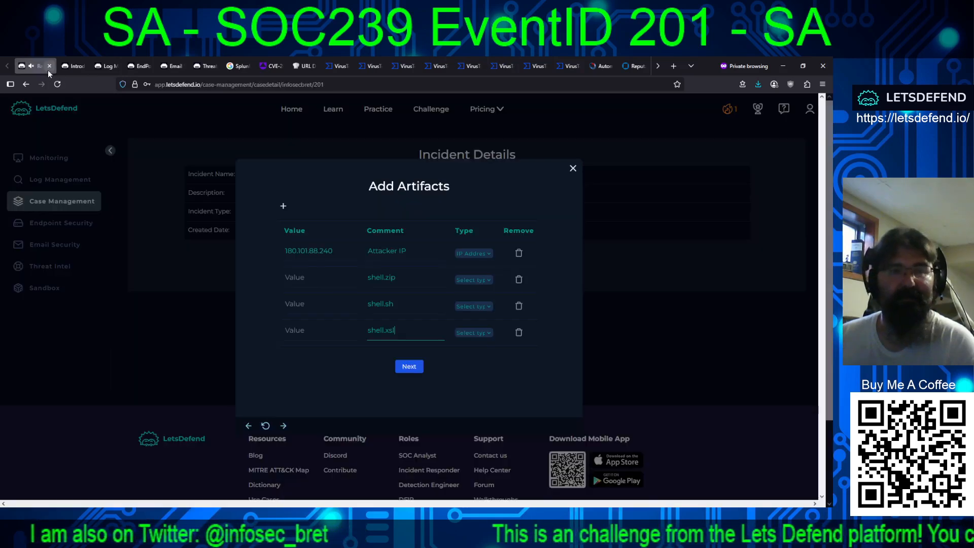
click(322, 278)
key(ctrl+v)
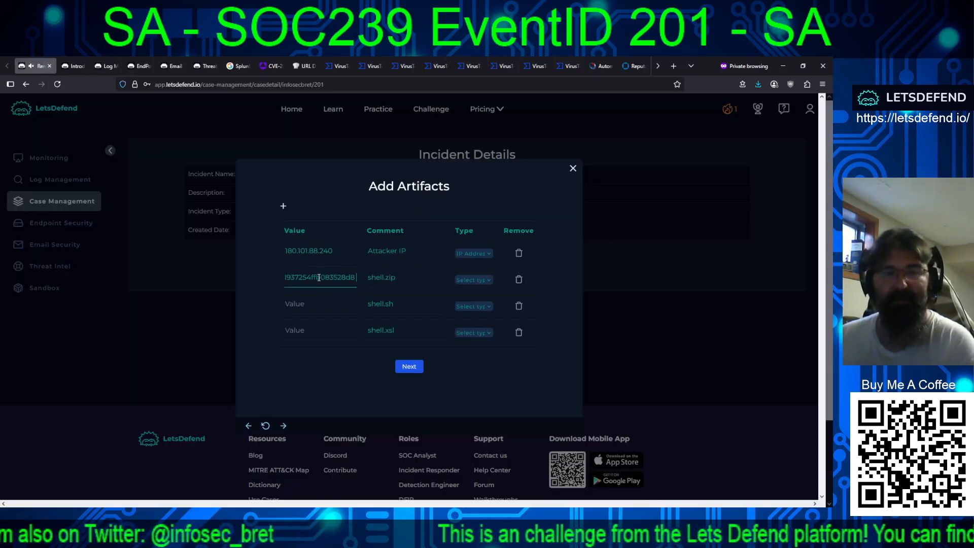
- Copy the MD5 hash 1f00ff0b41a65415cf202617ecb4c327 from the shell.sh report on VirusTotal into the shell.sh artifact's value
click(493, 70)
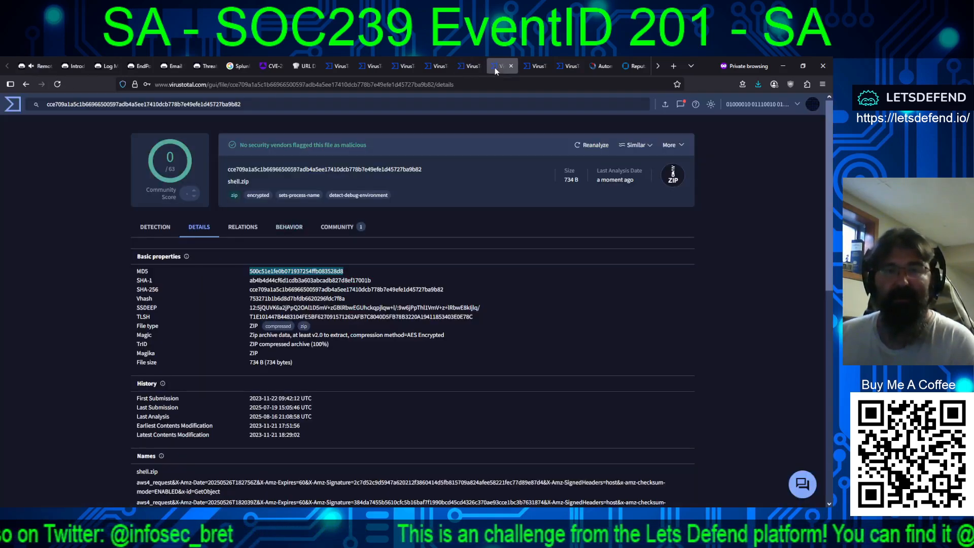
click(537, 66)
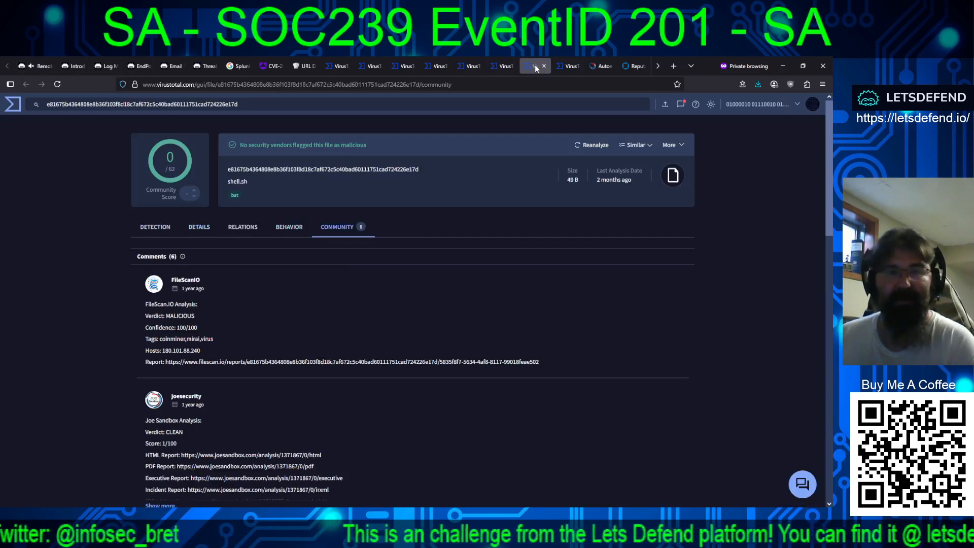
click(198, 227)
double_click(274, 271)
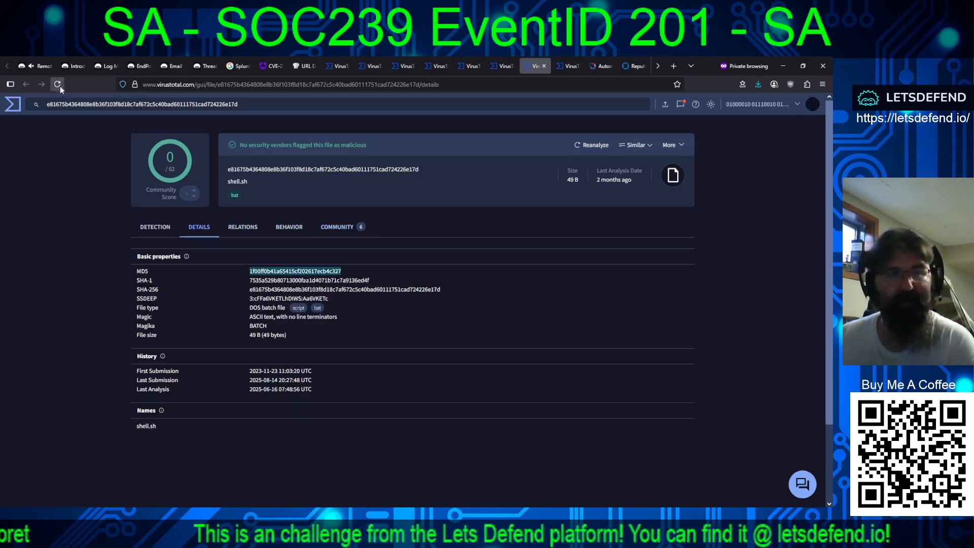
click(42, 66)
click(319, 306)
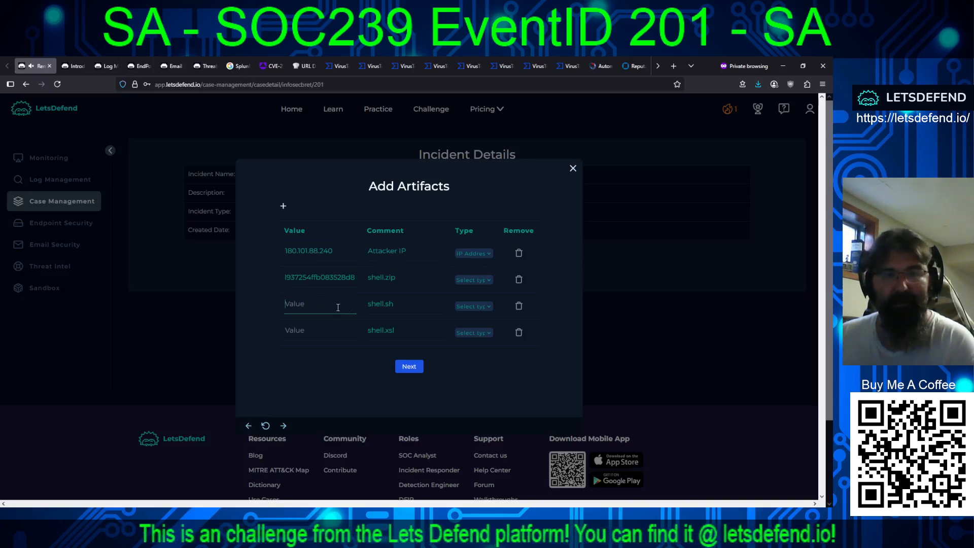
key(ctrl+v)
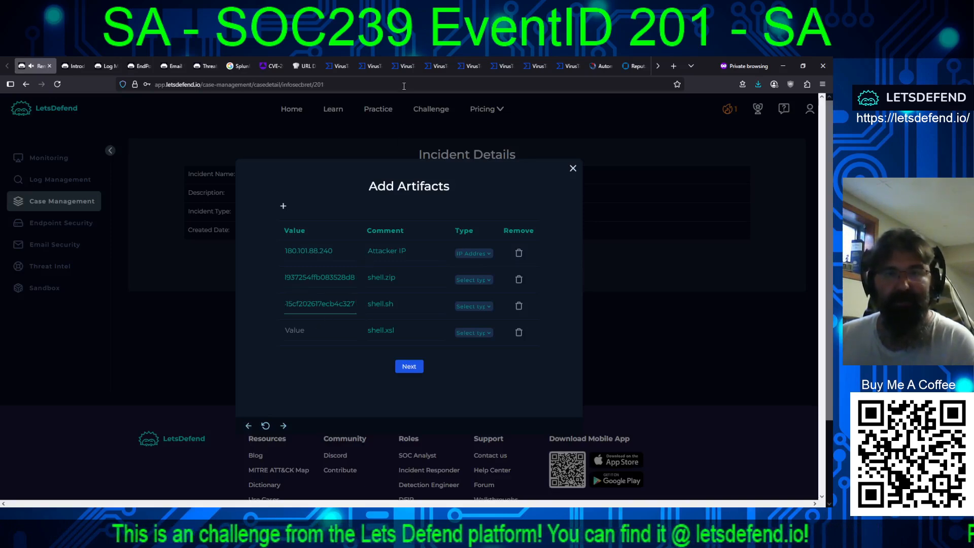
click(566, 67)
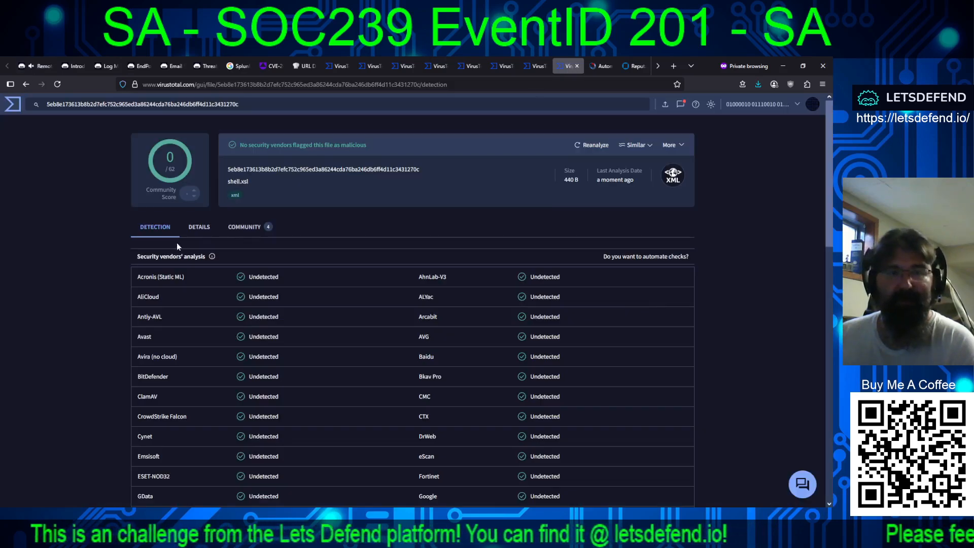
click(196, 232)
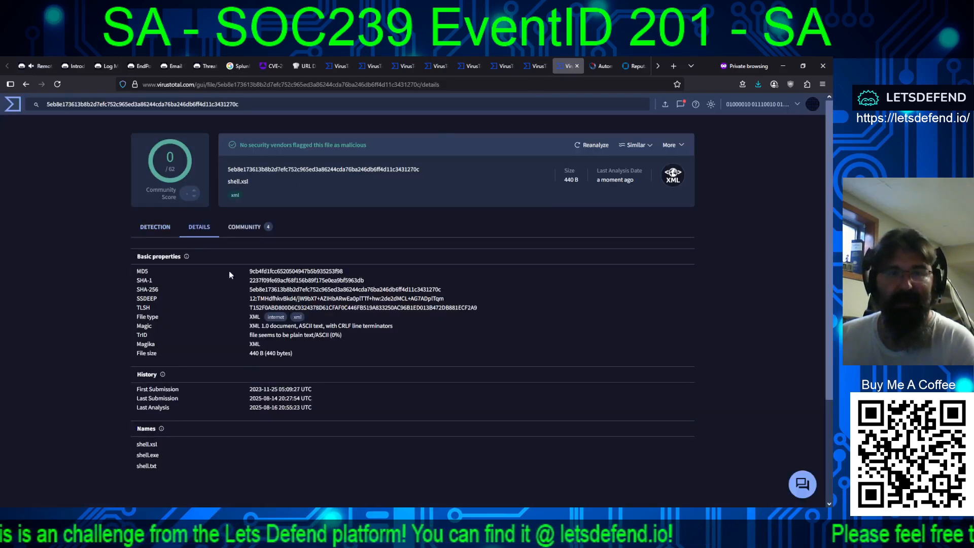
double_click(258, 270)
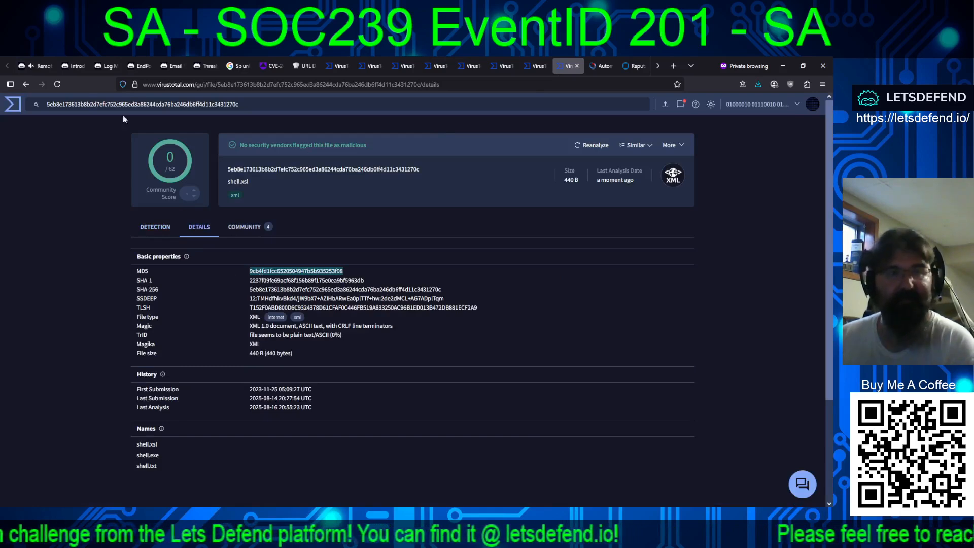
click(41, 69)
click(302, 327)
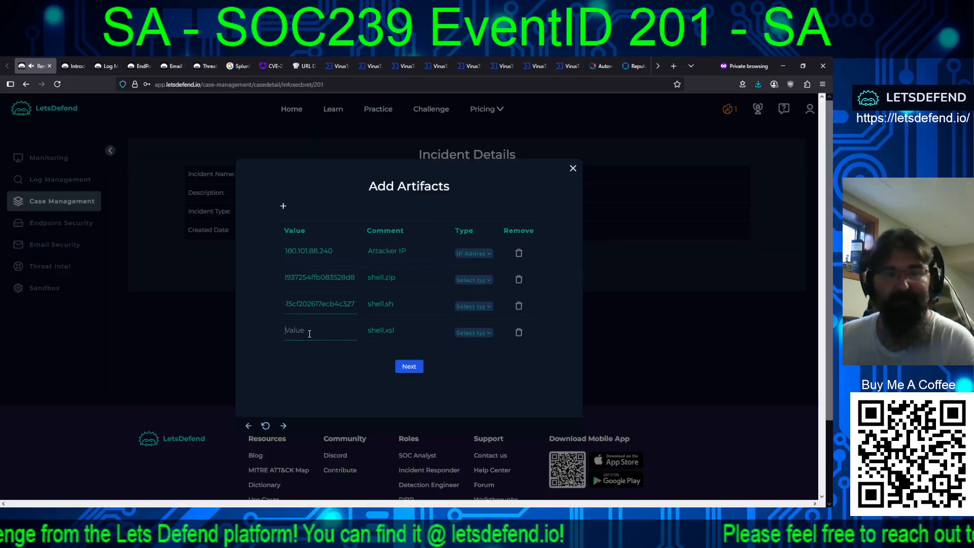
key(ctrl+v)
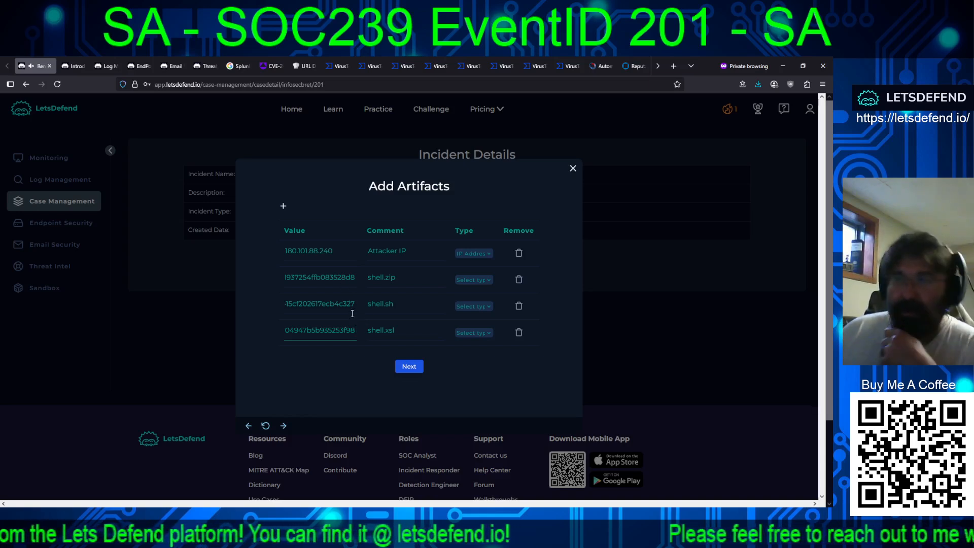
click(356, 311)
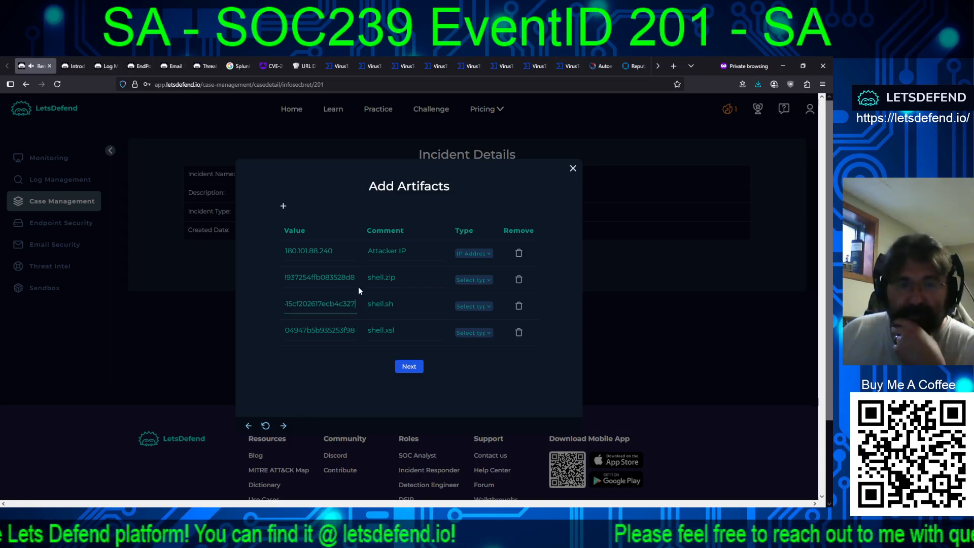
click(359, 290)
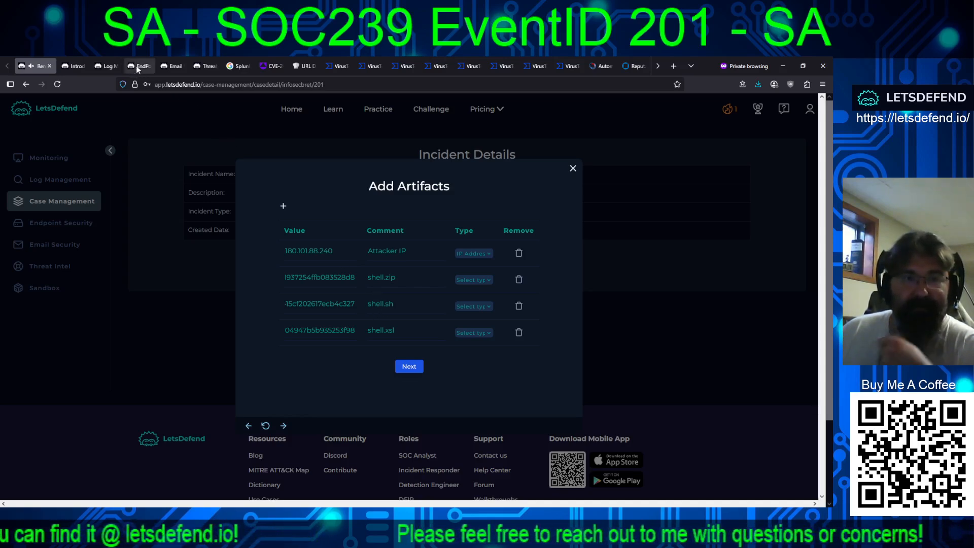
- Add a fifth artifact with the firewall log's destination address 18.219.80.54 as value and "Amazon IP" as comment
click(106, 64)
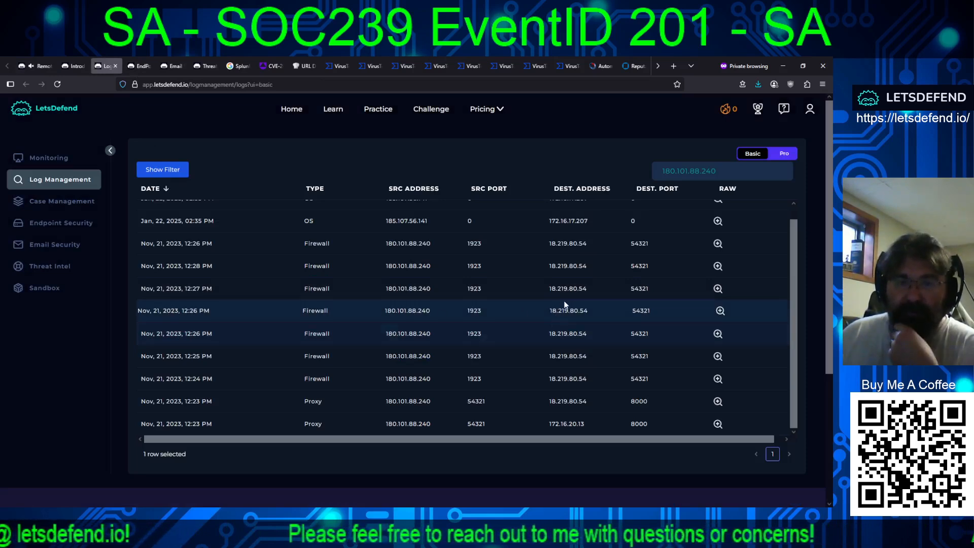
double_click(562, 288)
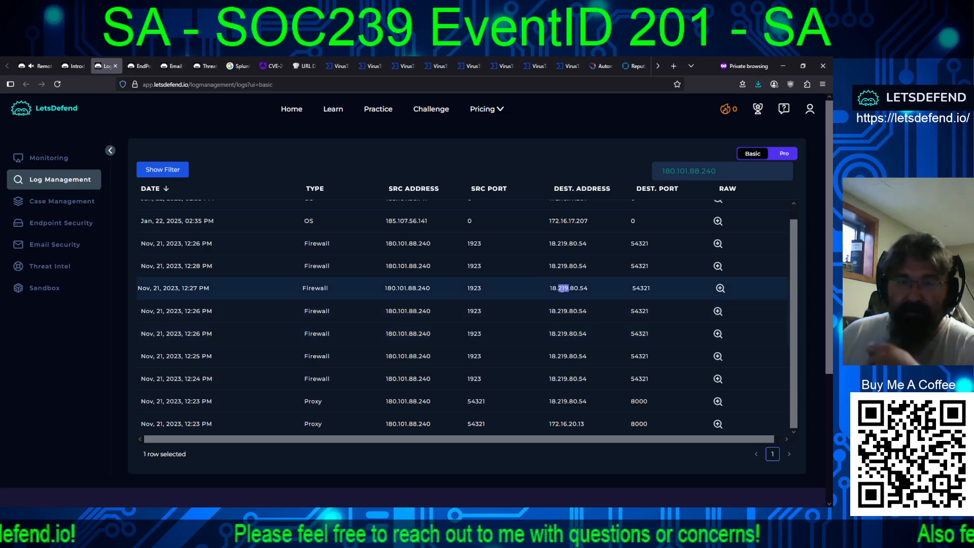
triple_click(562, 288)
key(ctrl+c)
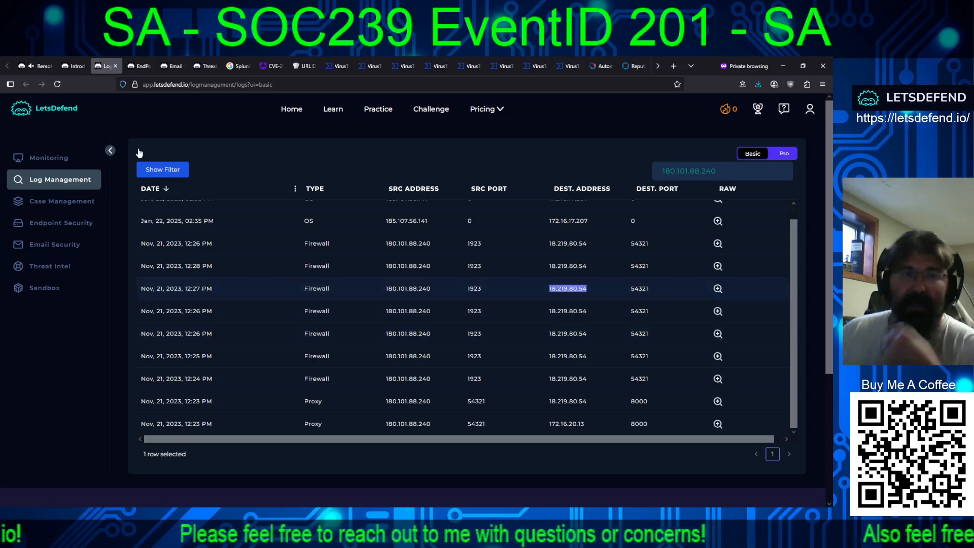
click(46, 64)
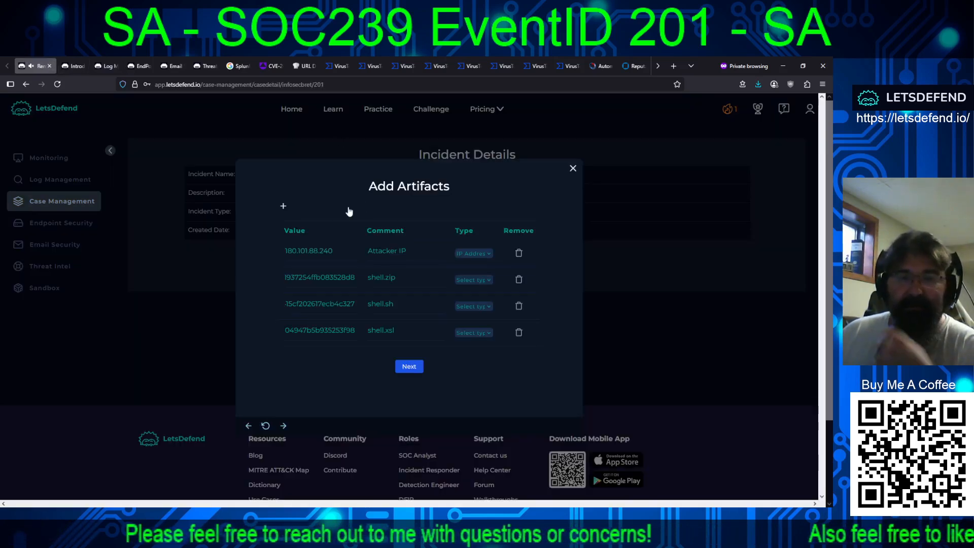
click(284, 208)
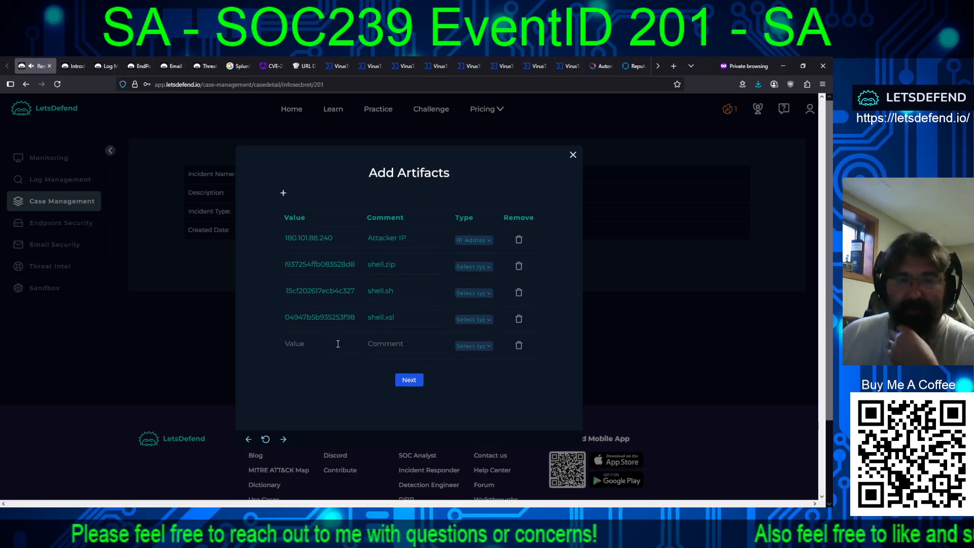
click(319, 344)
key(ctrl+v)
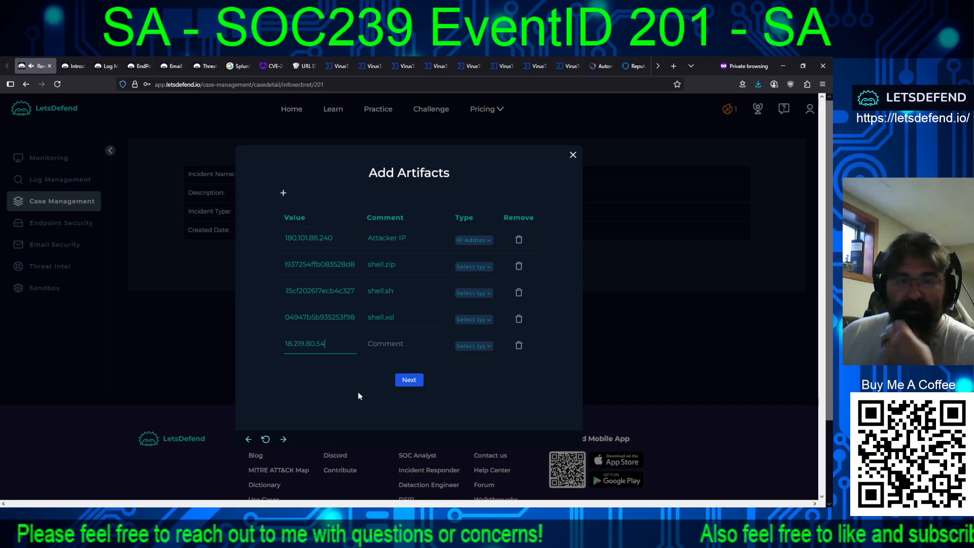
click(390, 345)
text(Amazon I)
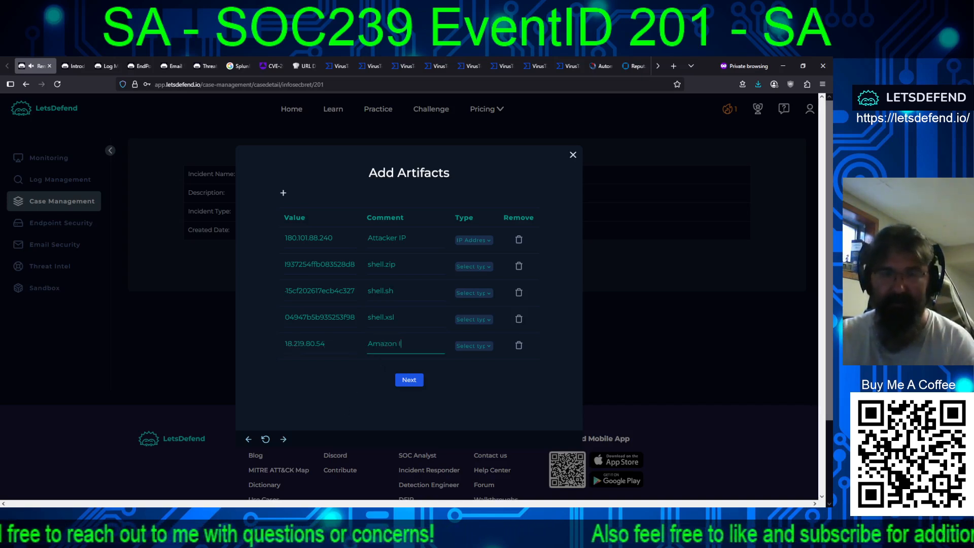
text(P)
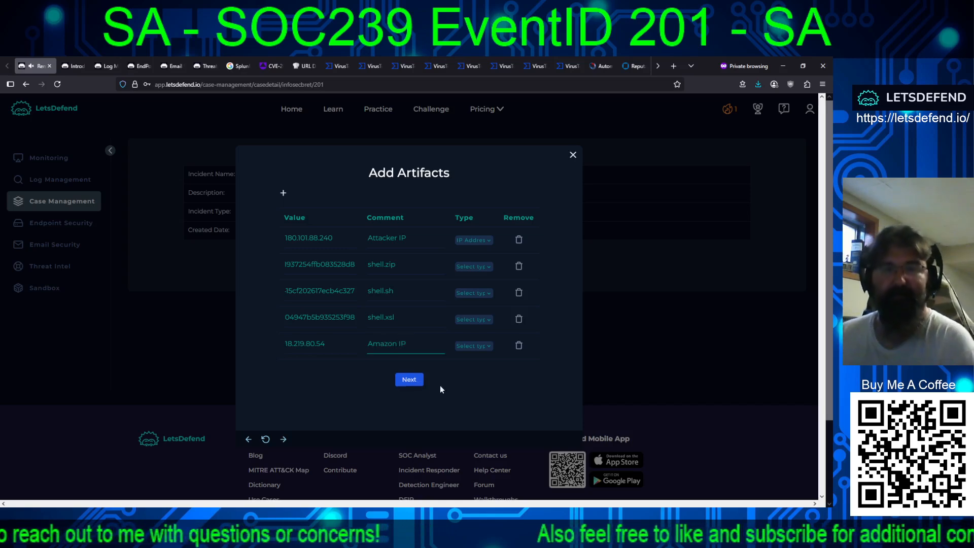
- Set the type of the shell.zip, shell.sh and shell.xsl artifacts to MD5 Hash and of the Amazon IP artifact to IP Address
click(469, 270)
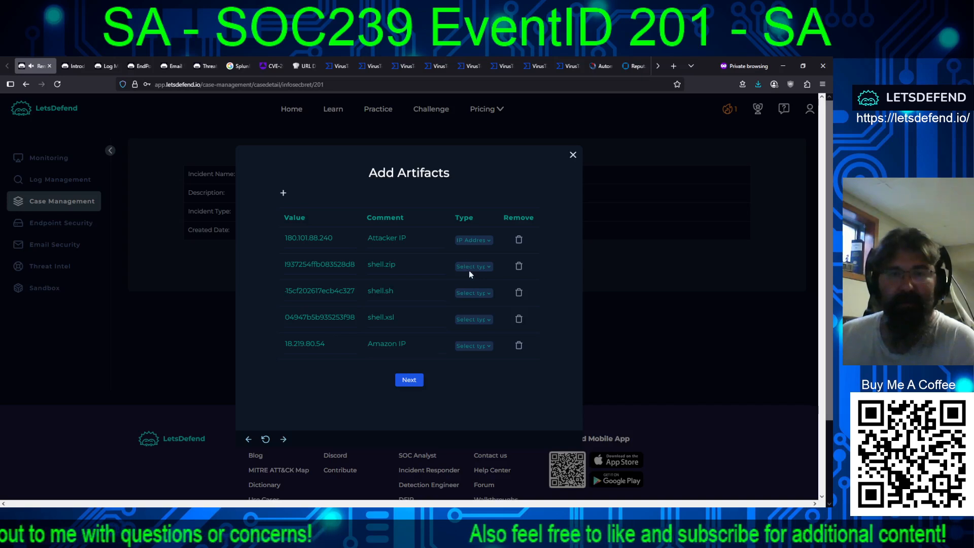
click(476, 329)
click(474, 350)
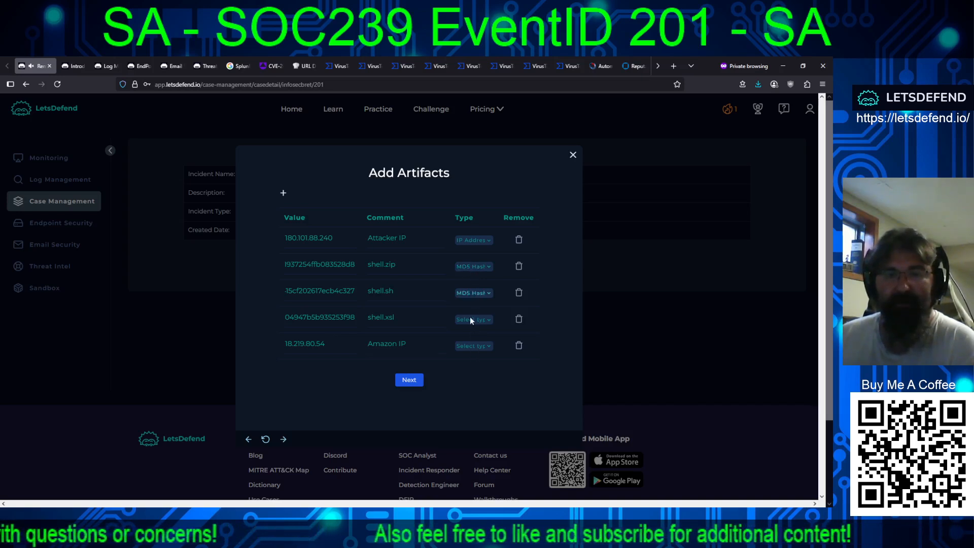
click(475, 379)
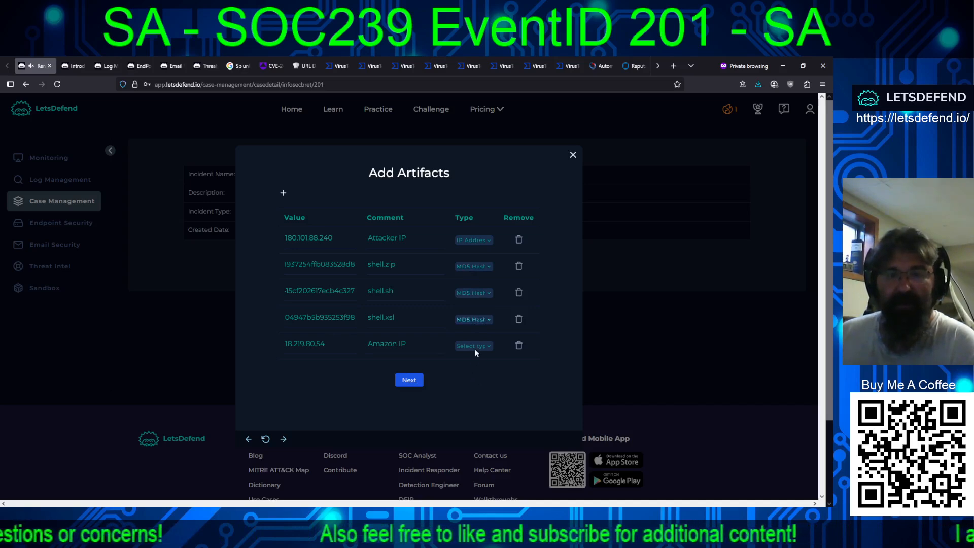
click(478, 401)
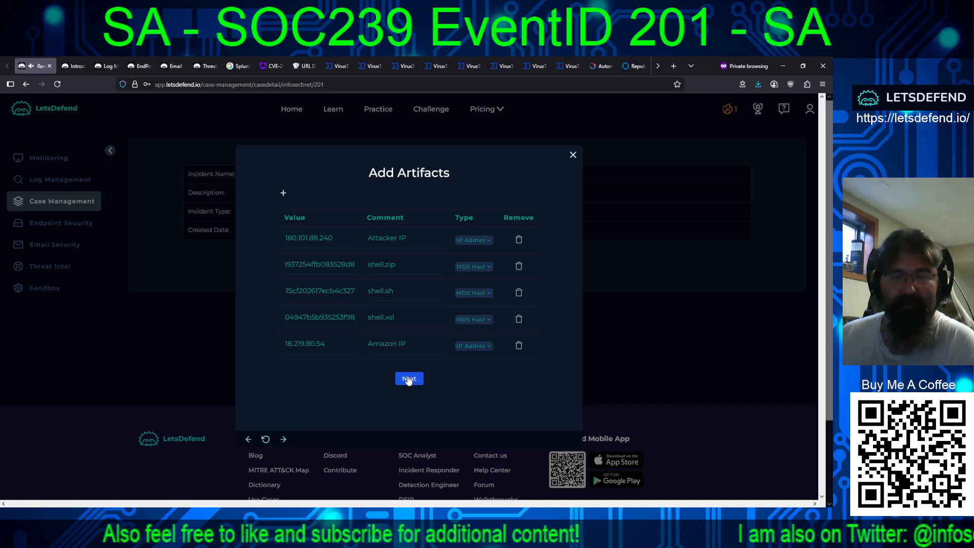
- Copy the attacker IP 180.101.88.240 for the note, then submit the artifact list and answer Yes to Tier 2 escalation
double_click(306, 239)
key(ctrl+c)
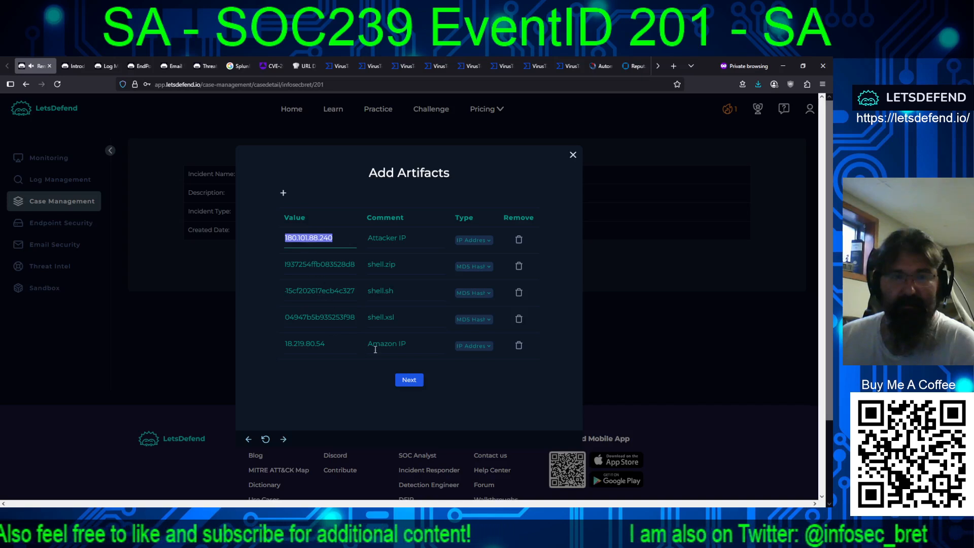
click(413, 383)
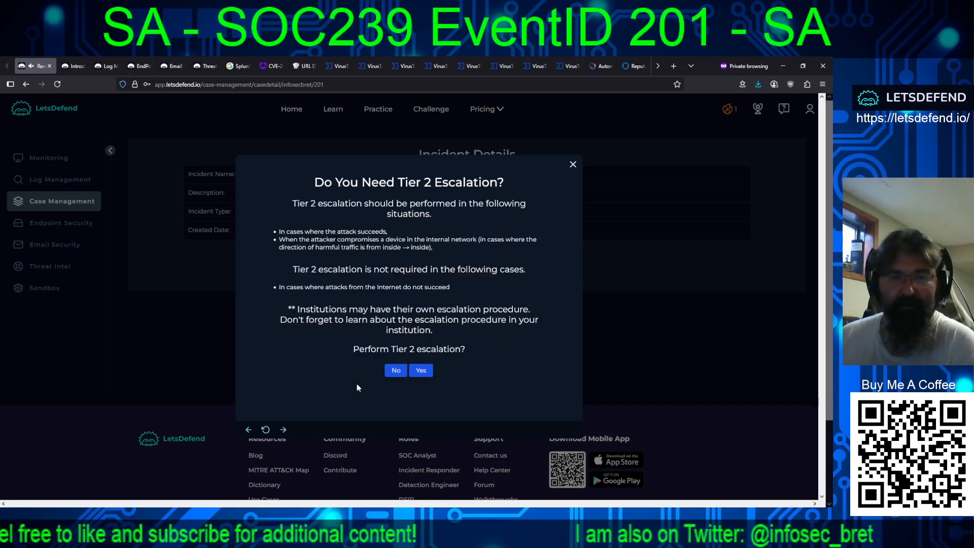
click(419, 375)
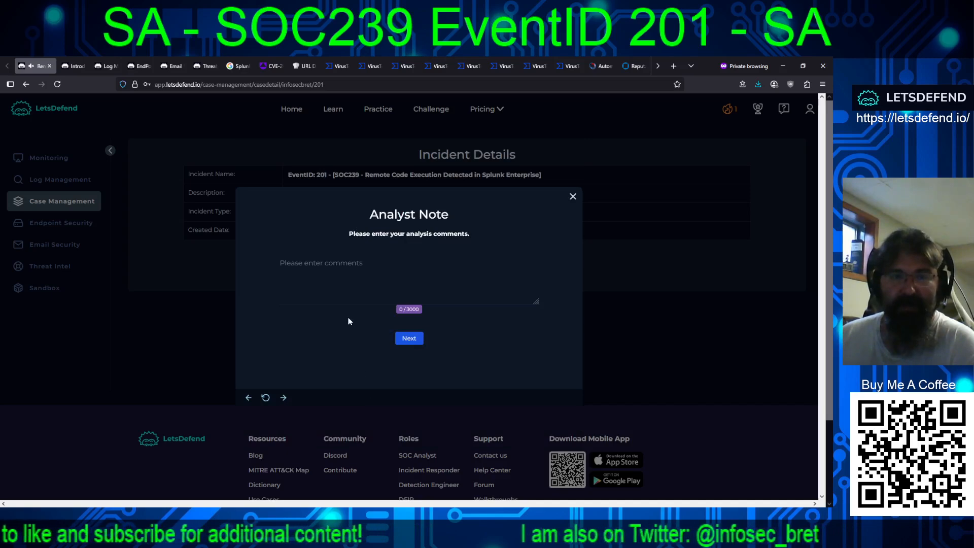
- Begin the analyst note with "180.101.88.240 uploaded shell.sh and shell.xsl to Splunk Enterprise to exploit", reusing the copied IP address
click(345, 291)
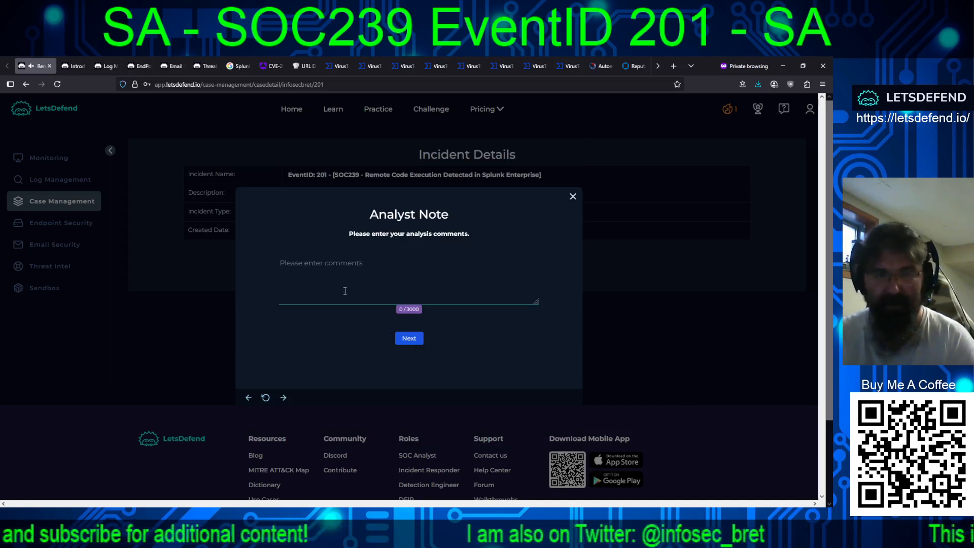
key(ctrl+v)
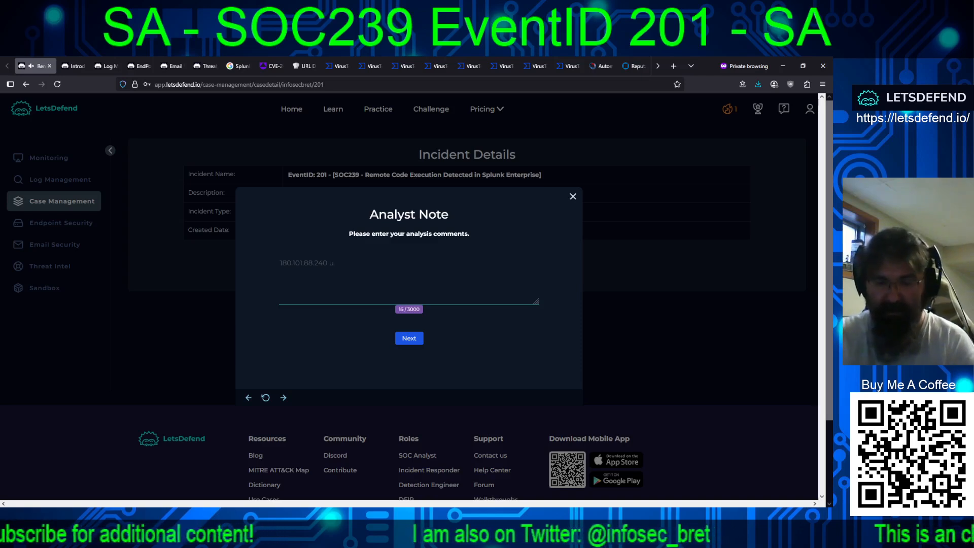
text(uploaded )
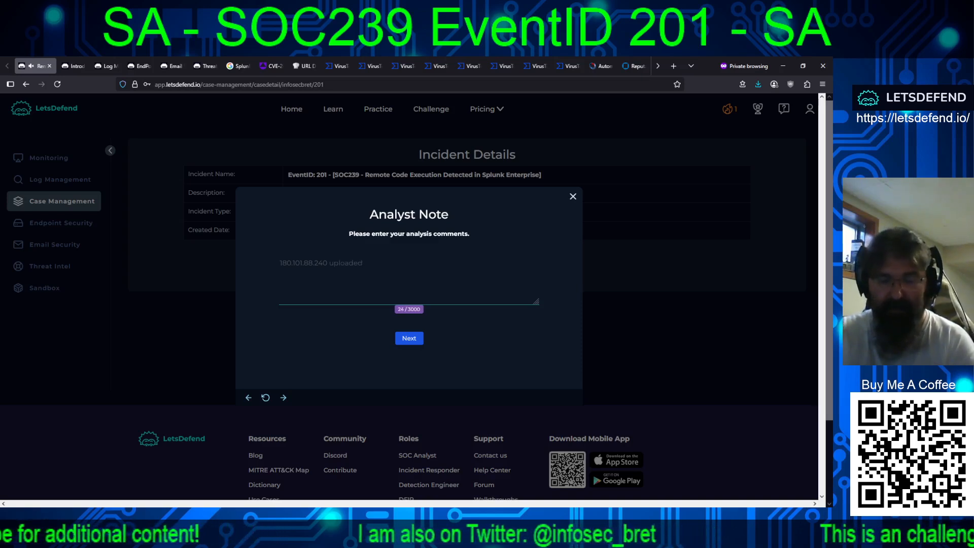
text(shell.zip)
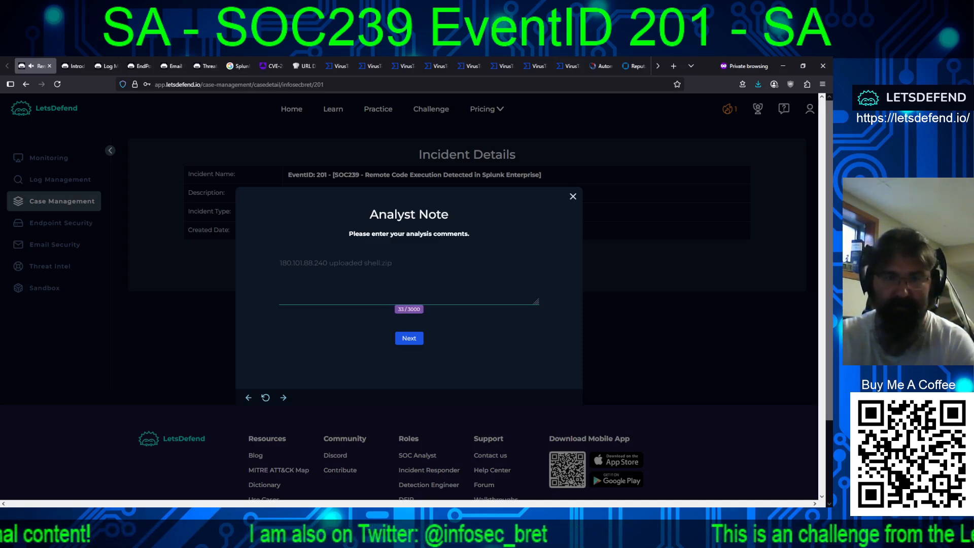
key(BackSpace)
key(BackSpace)
key(BackSpace)
text(sjh)
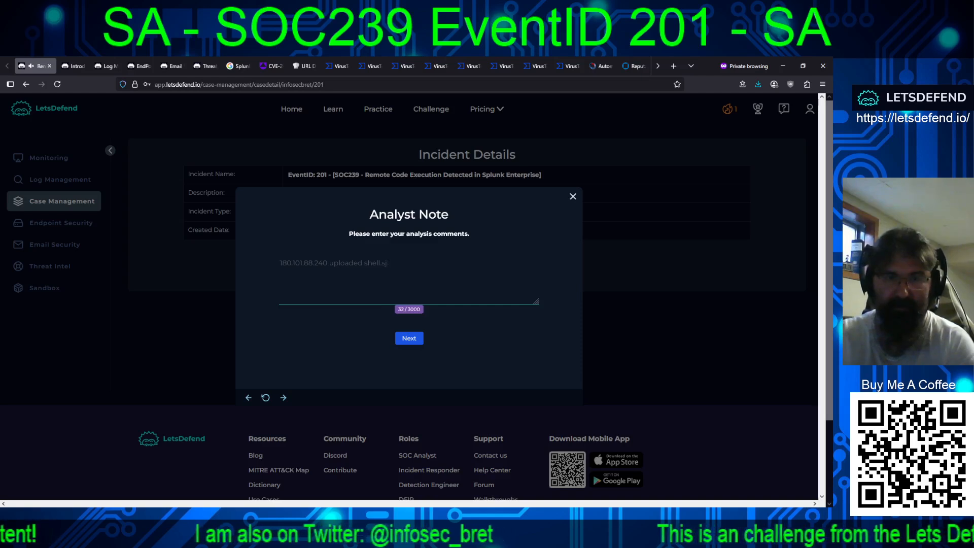
key(BackSpace)
text(h)
text( and )
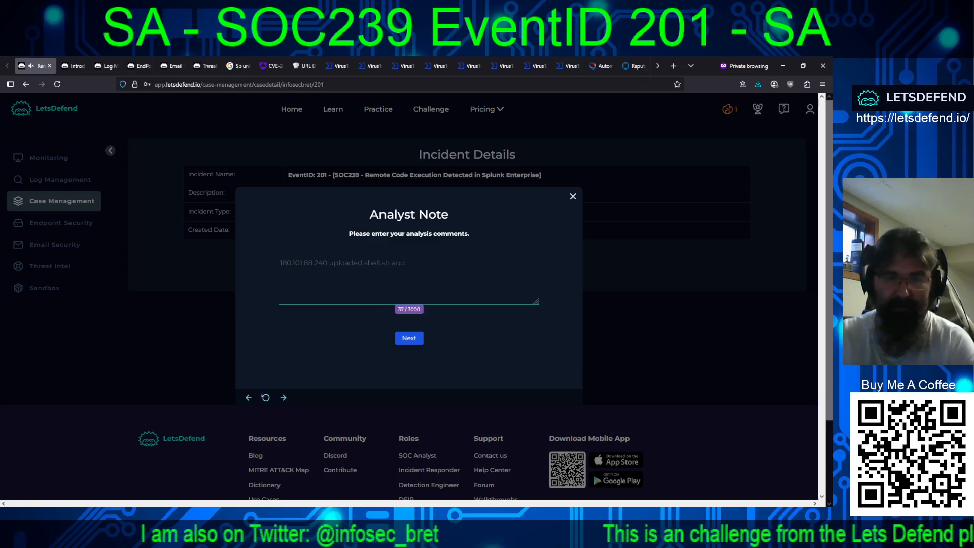
text(shell.xs)
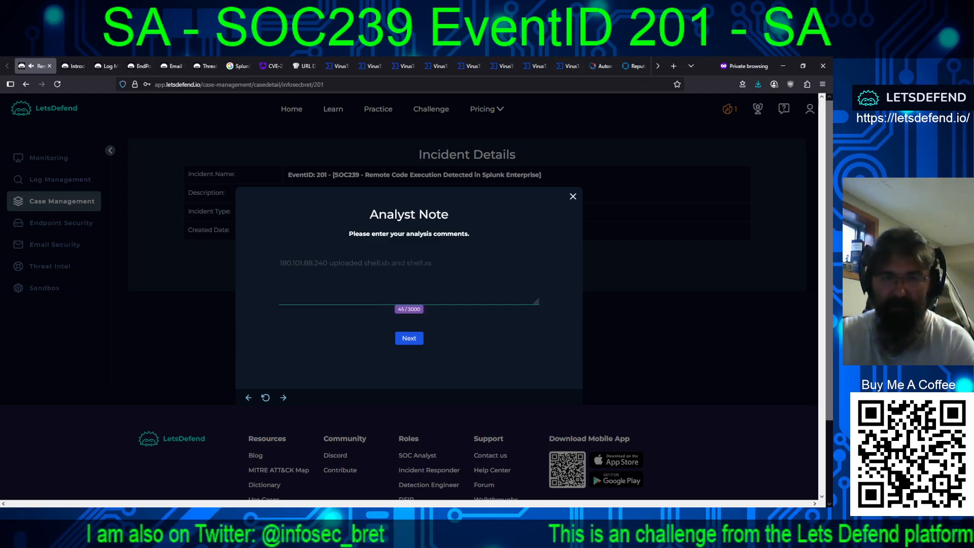
text(l to )
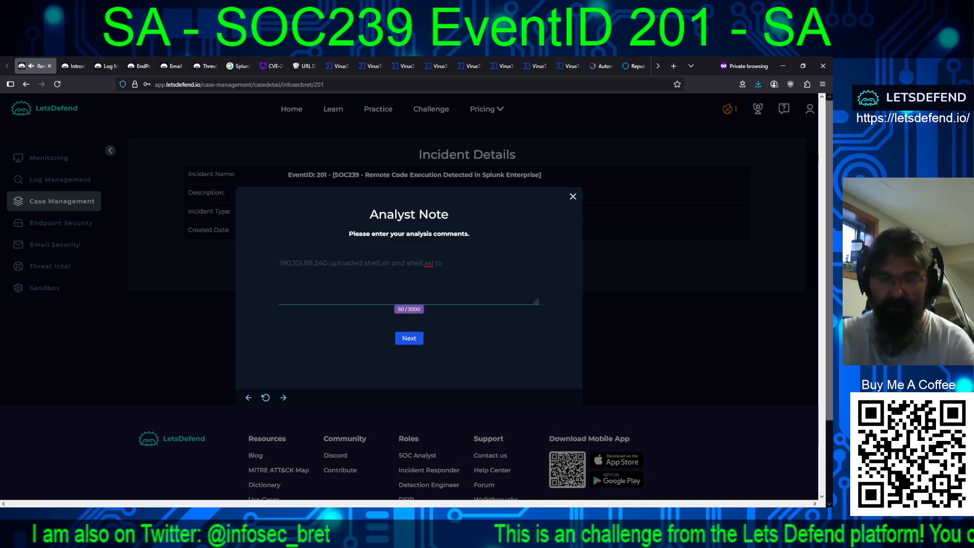
text(tr)
key(BackSpace)
text(S)
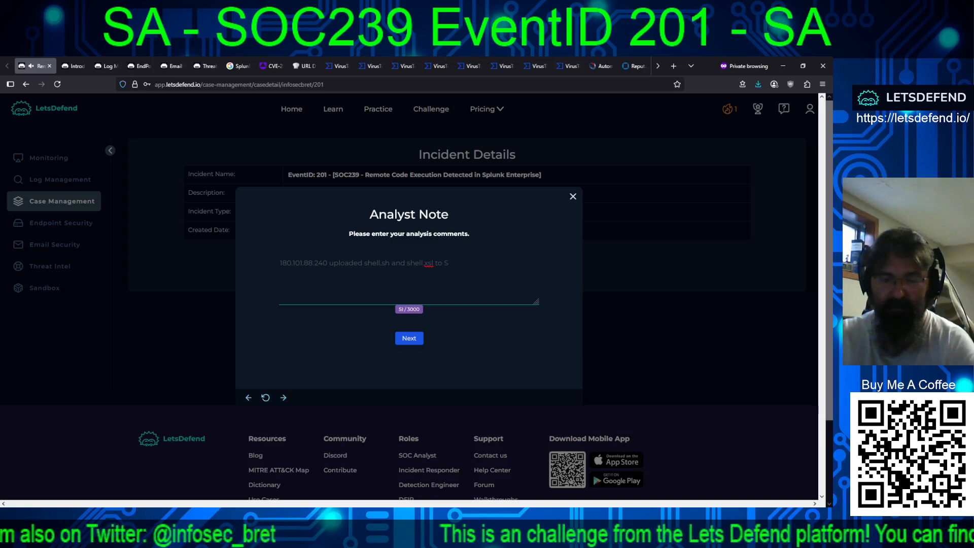
text(plunk Enter)
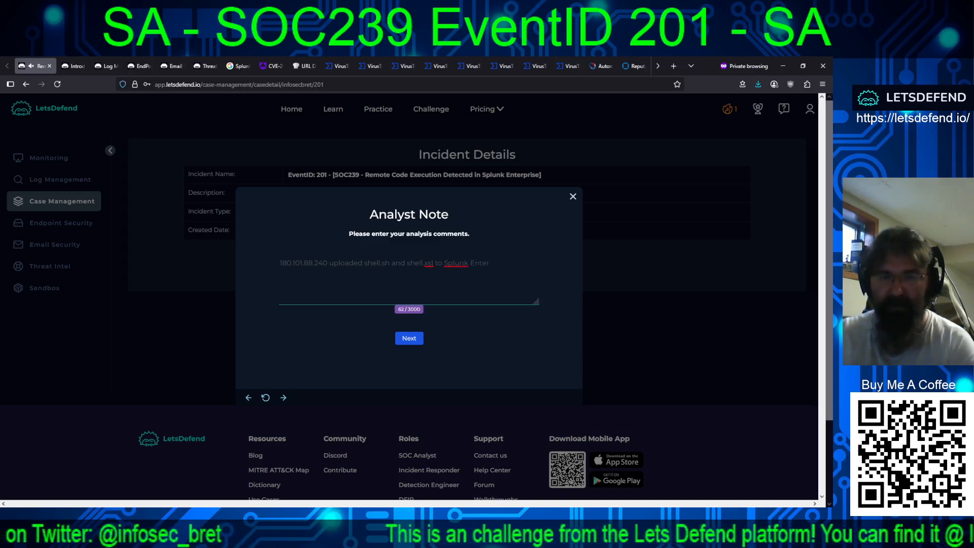
text(prise to explo)
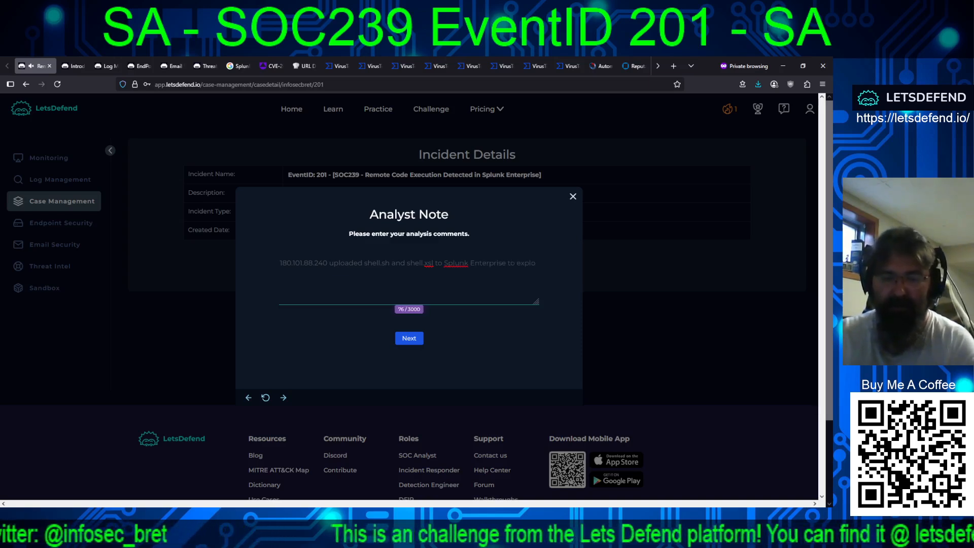
text(ut)
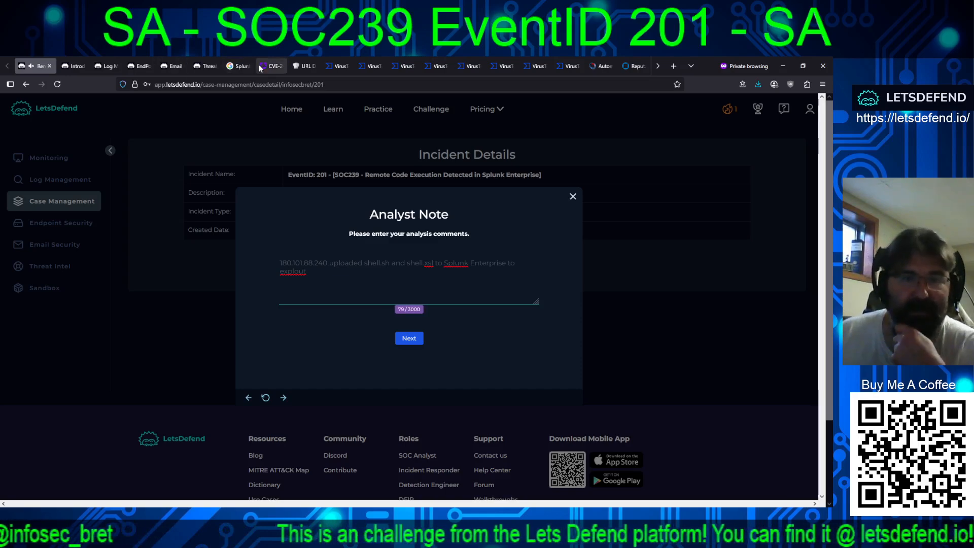
- Copy the identifier CVE-2023-46214 from the Uptycs article on the Splunk RCE vulnerability and add it after "exploit" in the analyst note
click(260, 68)
scroll(446, 274, up, 5)
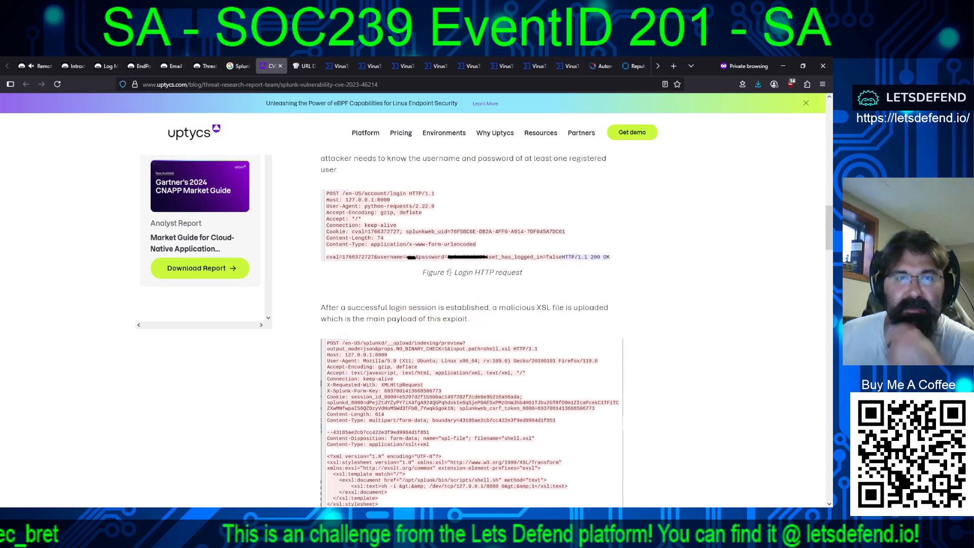
scroll(448, 272, up, 10)
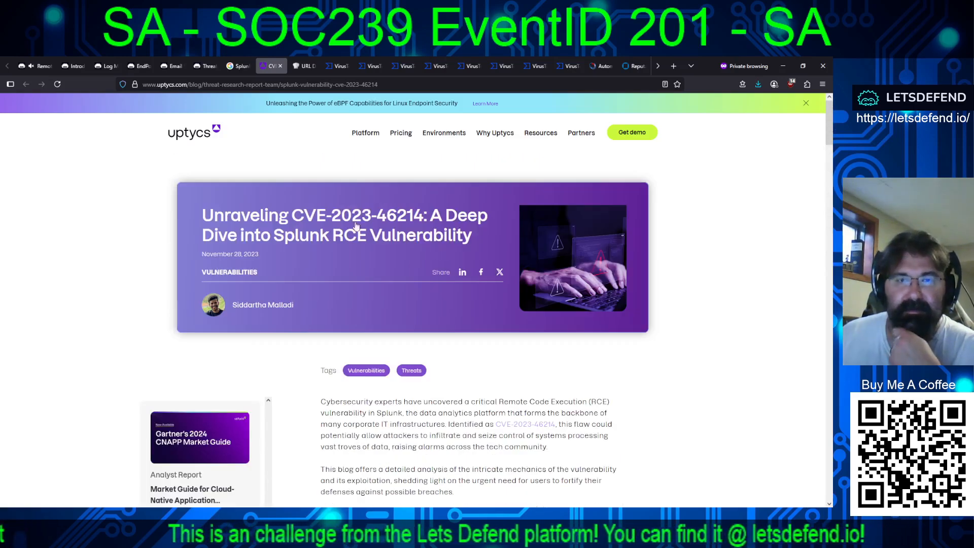
scroll(429, 337, down, 3)
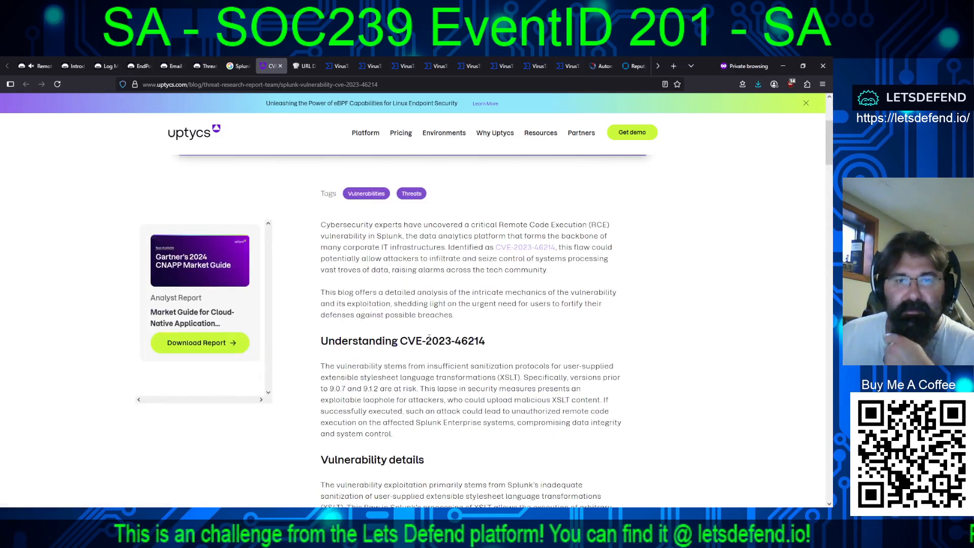
drag(400, 341, 491, 340)
key(ctrl+c)
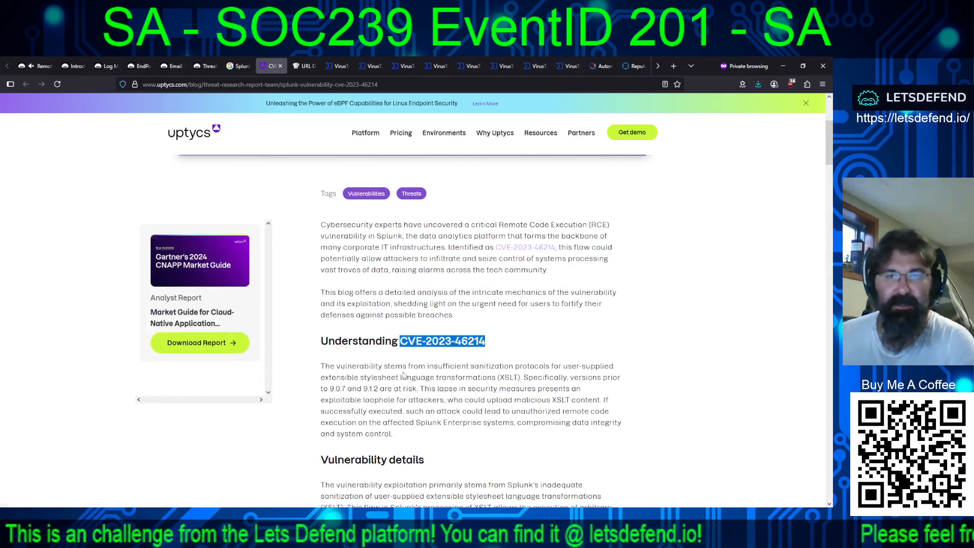
click(47, 65)
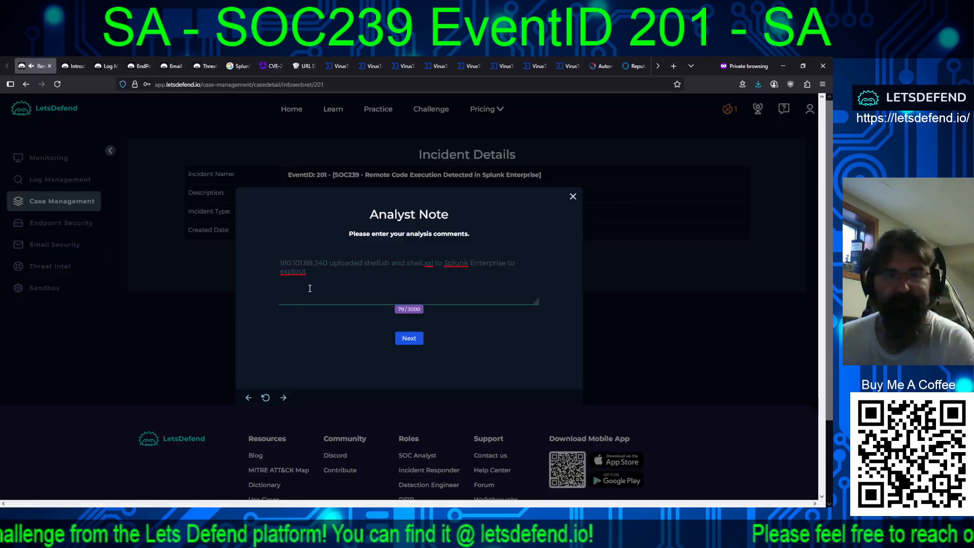
key(ctrl+v)
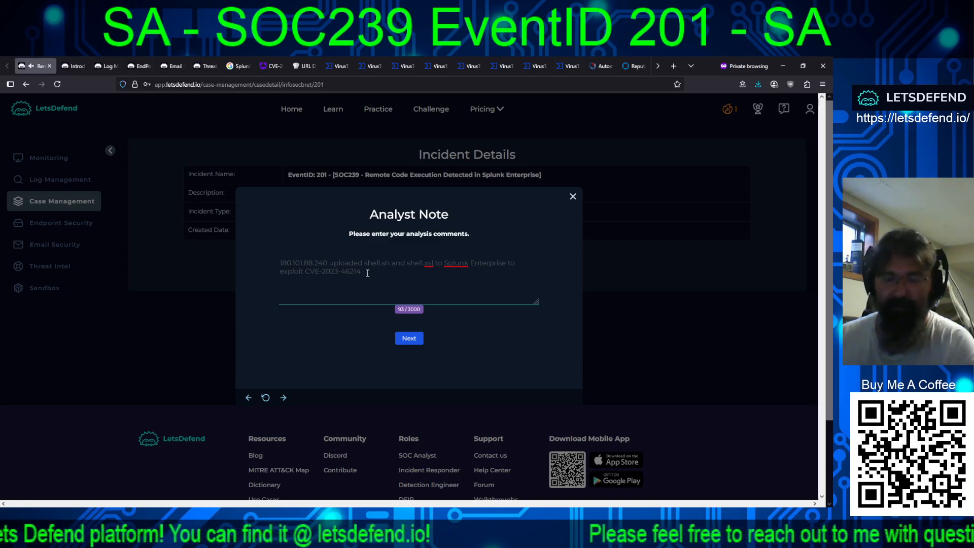
- Append to the note: "This appears successful as the Amazon IP begins to communicate with 180.101.88.240 via port 1923, as specified in the shell files."
text(. Thi)
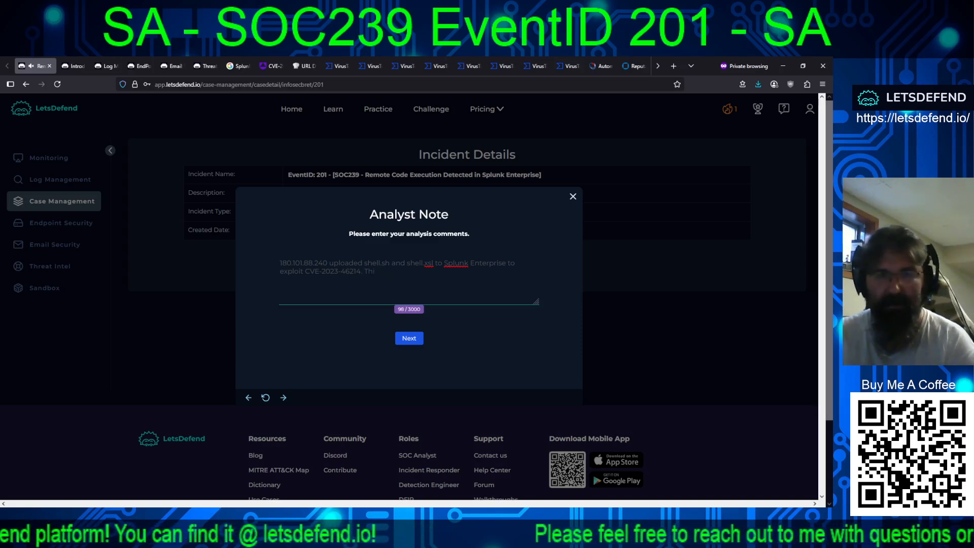
text(s appears s)
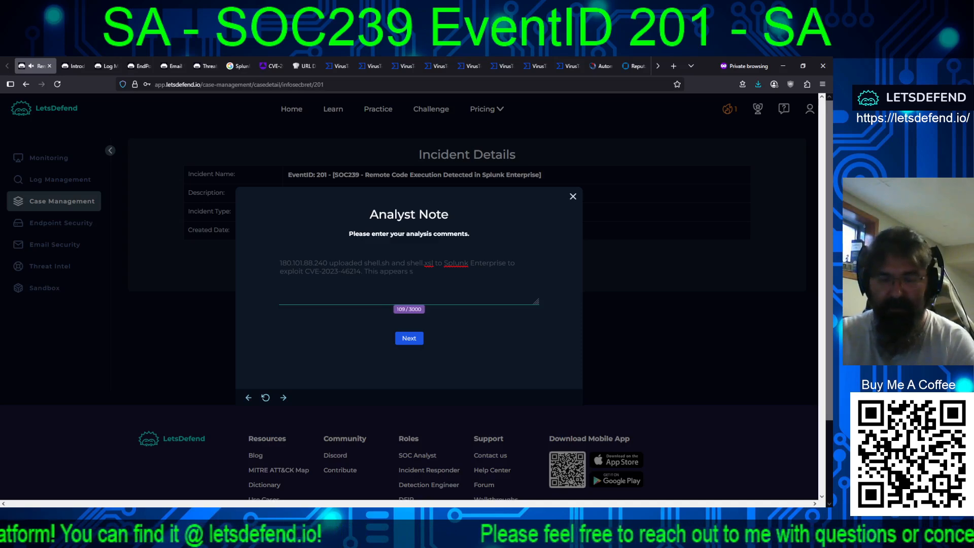
text(uccessful)
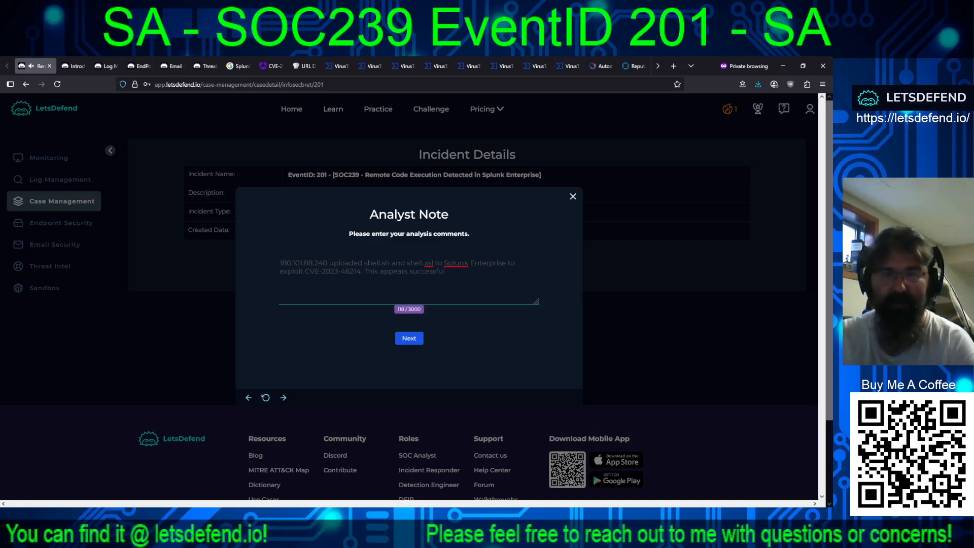
text( as the Ama)
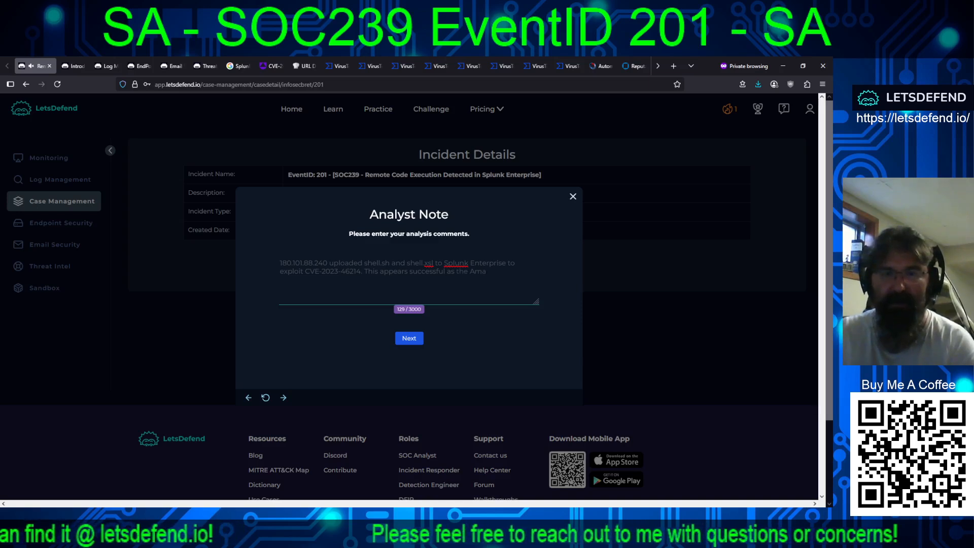
text(zon IP)
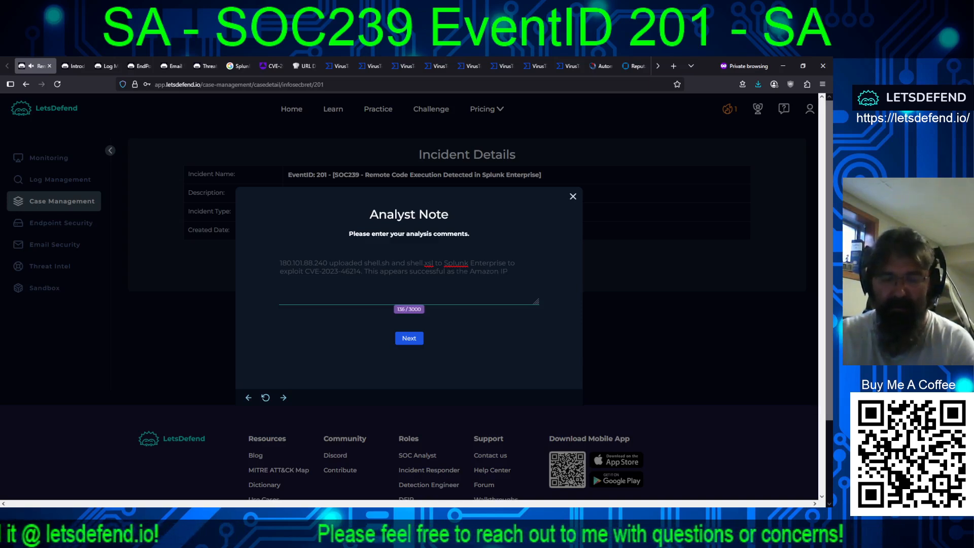
text( begins to)
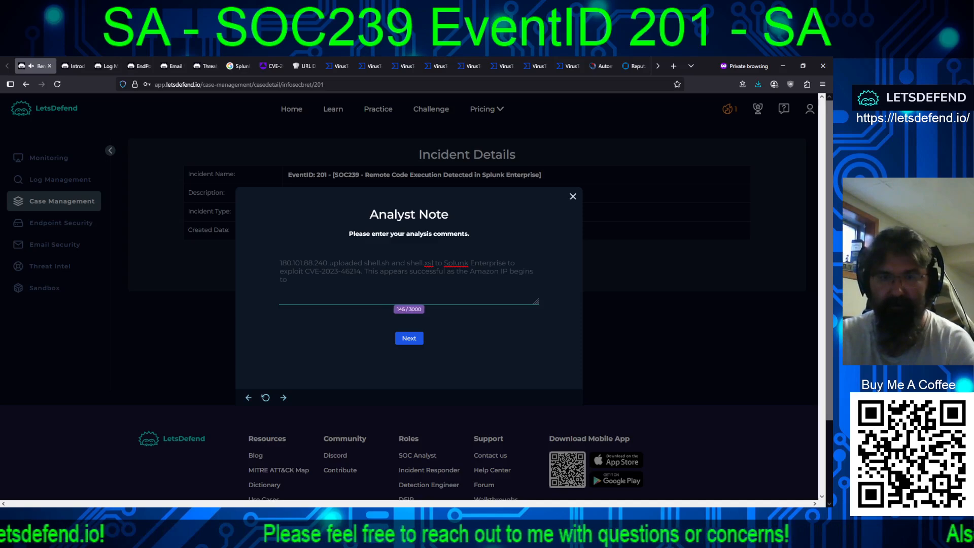
text( communica)
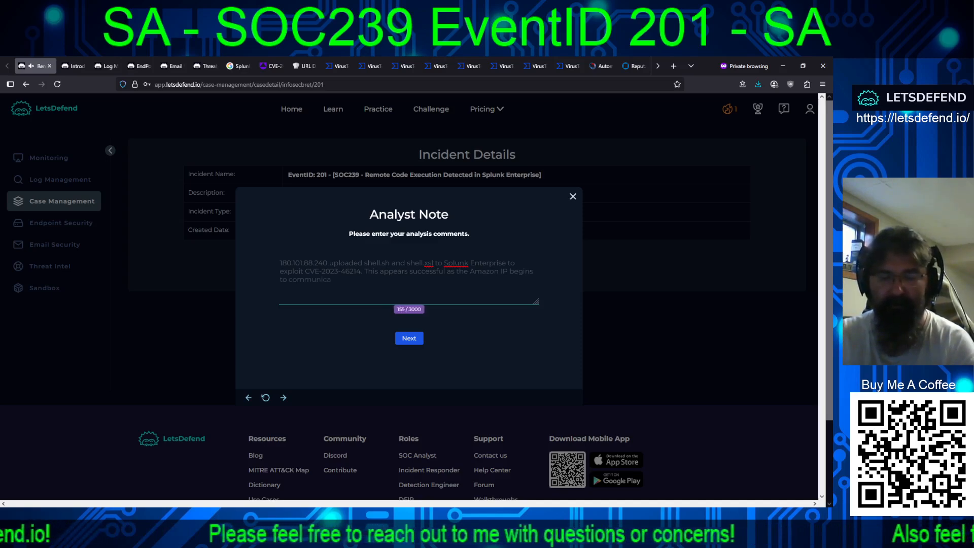
text(te with 180.)
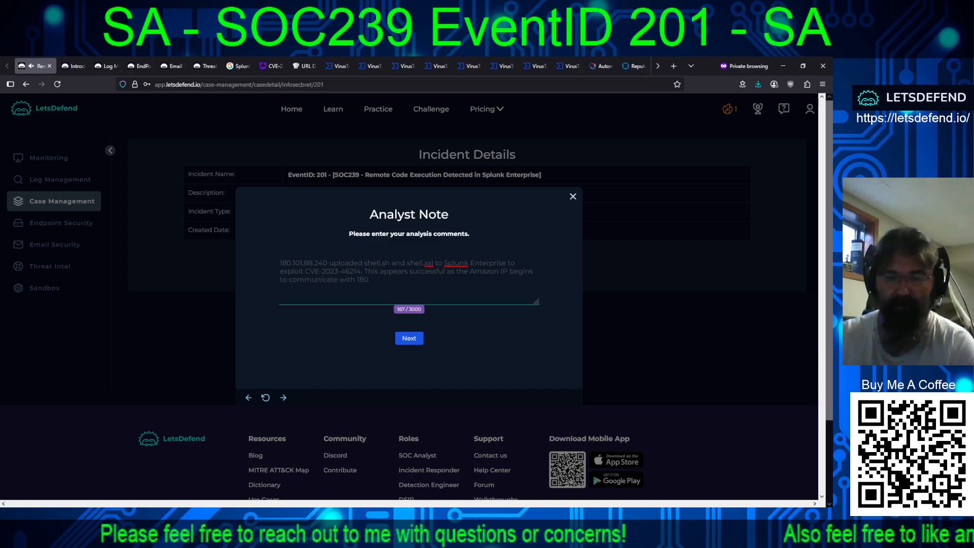
text(101.88)
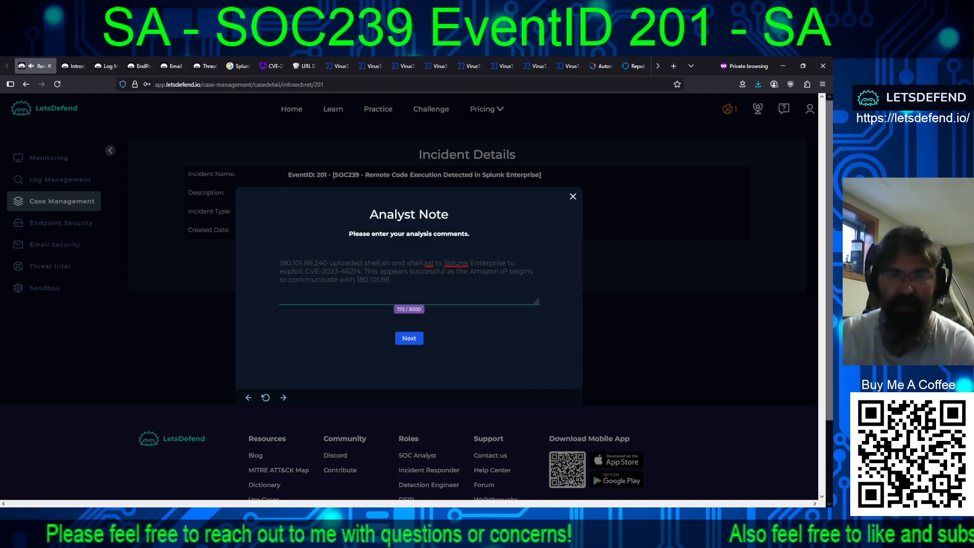
text(.240 v)
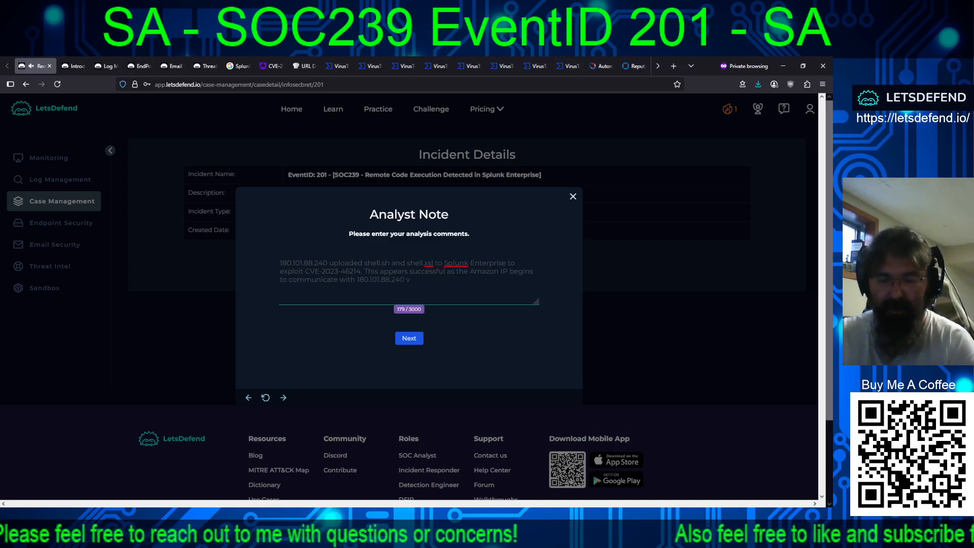
text(23)
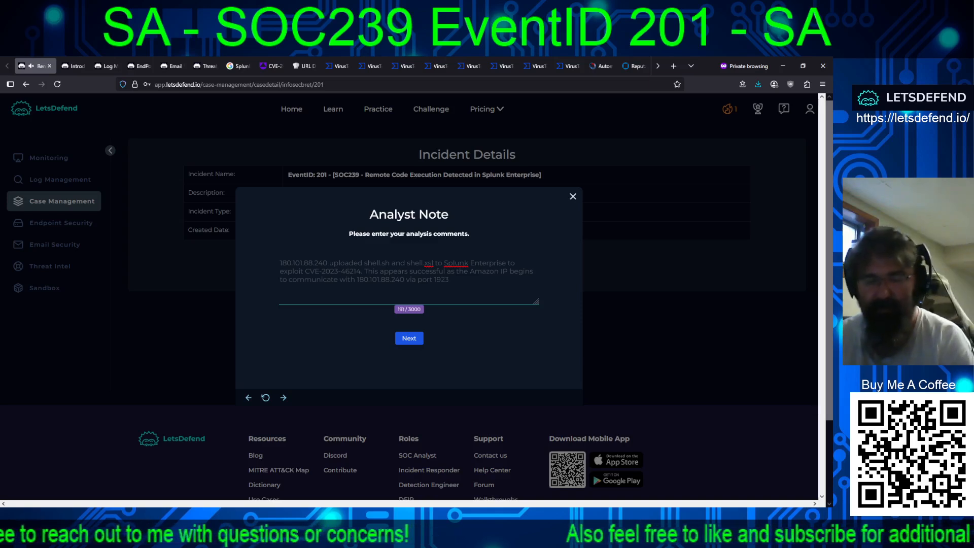
text(, as speci)
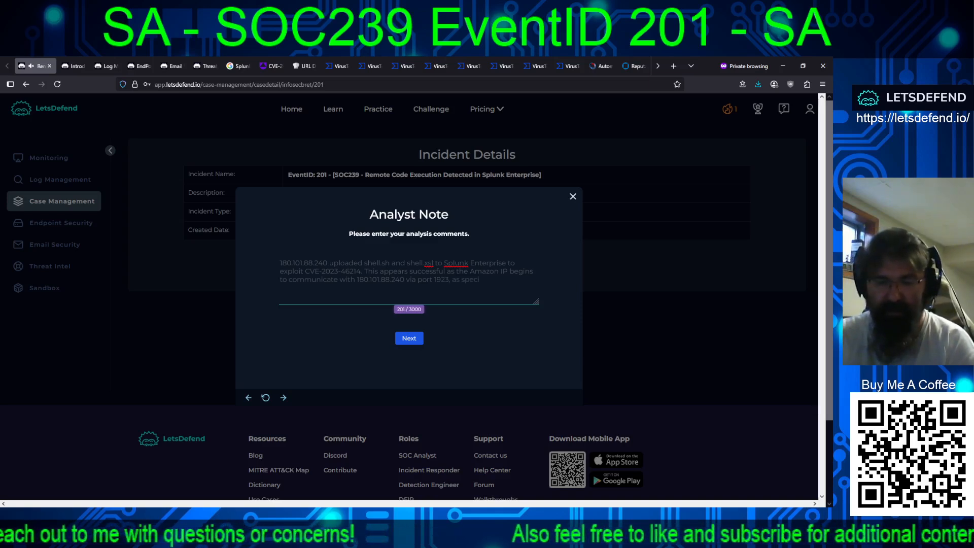
text(fied in the)
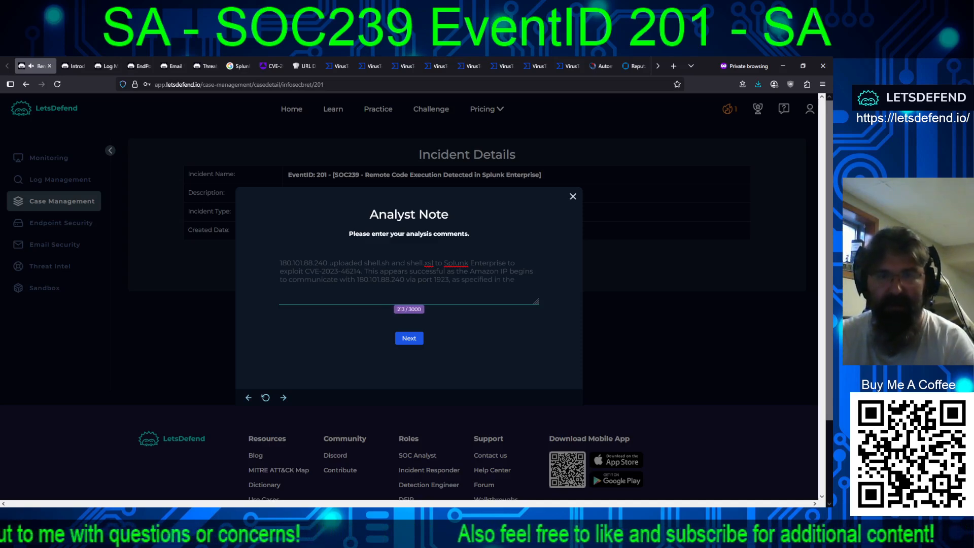
text( shell files.)
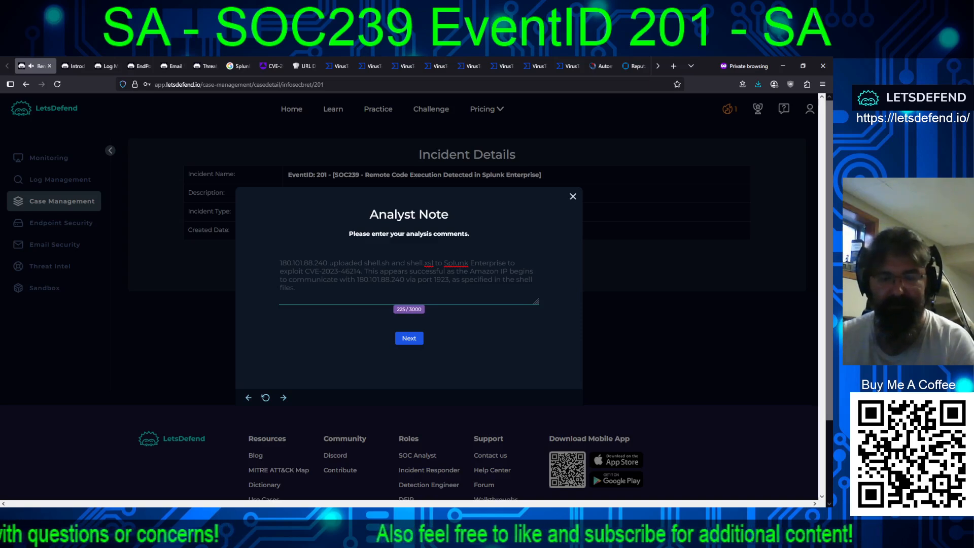
- Copy the complete analyst note, submit it and confirm finishing the case playbook
key(ctrl+a)
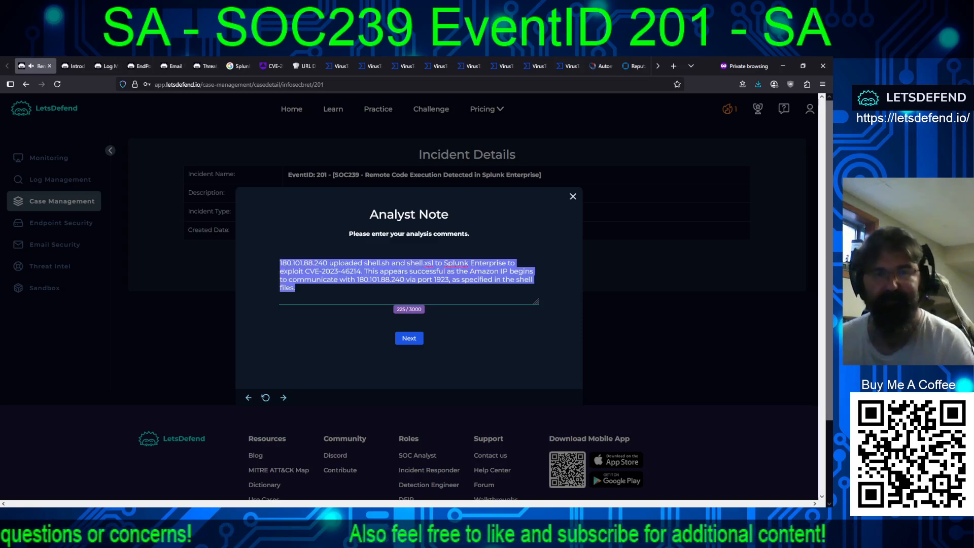
click(415, 339)
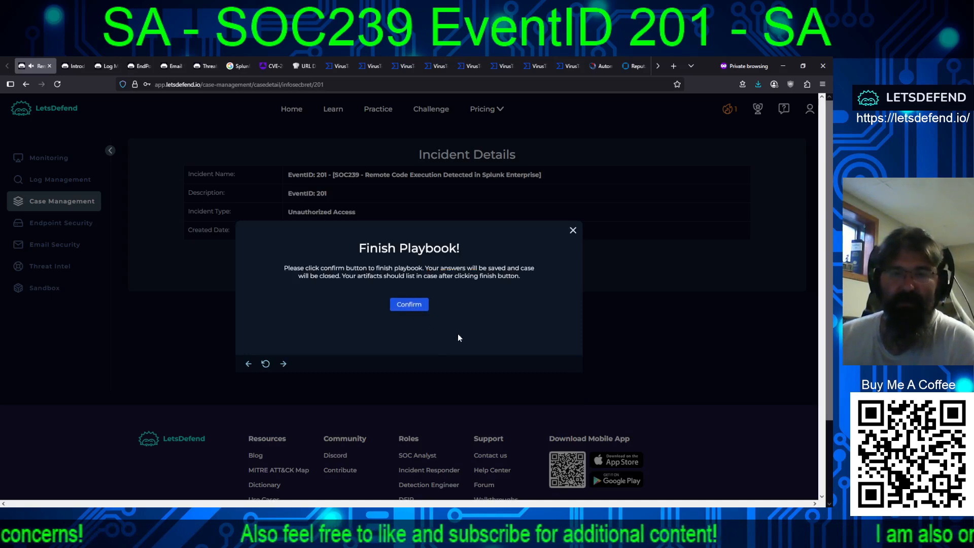
click(416, 353)
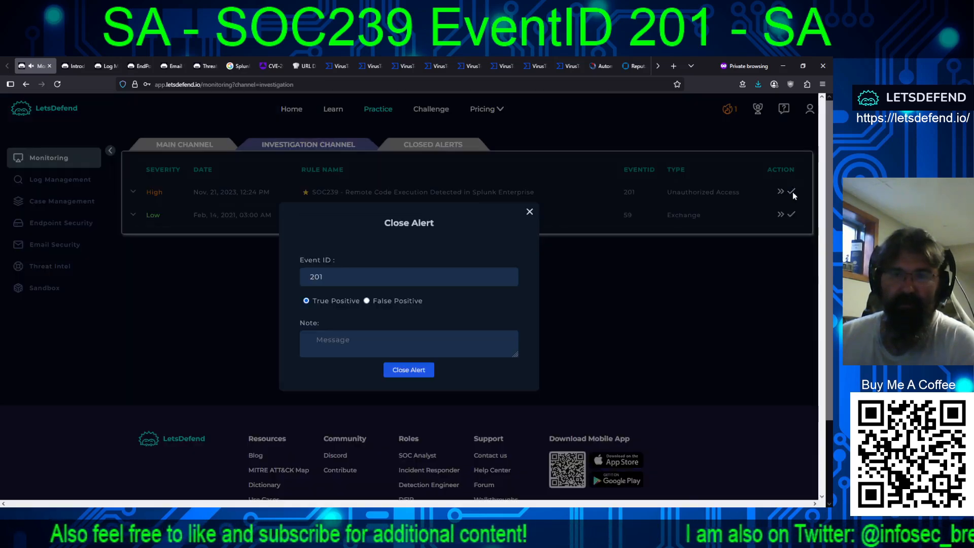
- Close alert 201 as True Positive with the copied analyst note as its note, and continue past the streak page
click(792, 192)
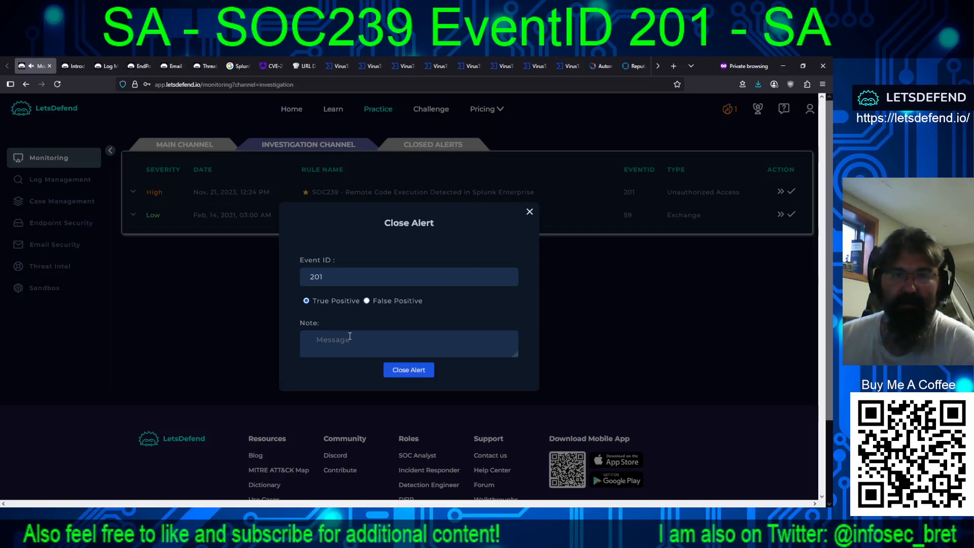
key(ctrl+v)
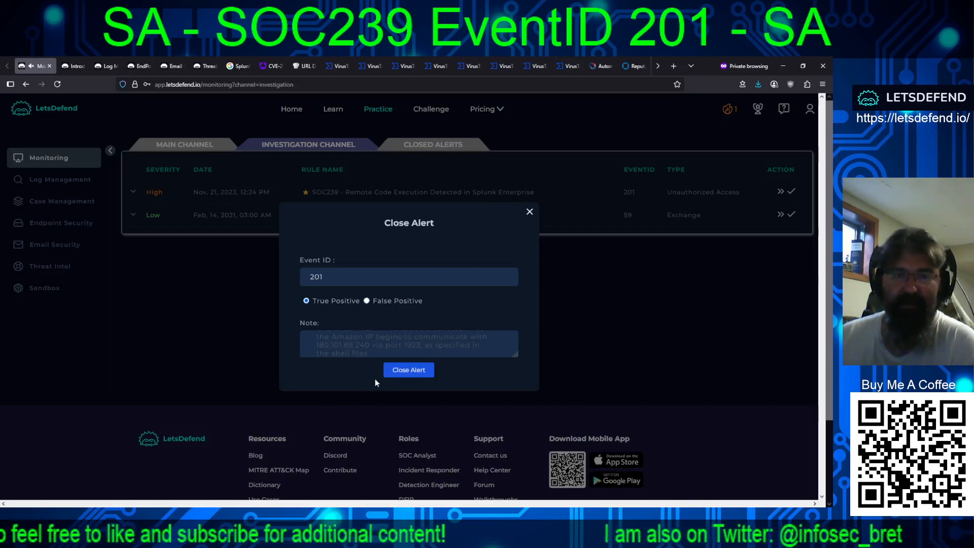
click(398, 370)
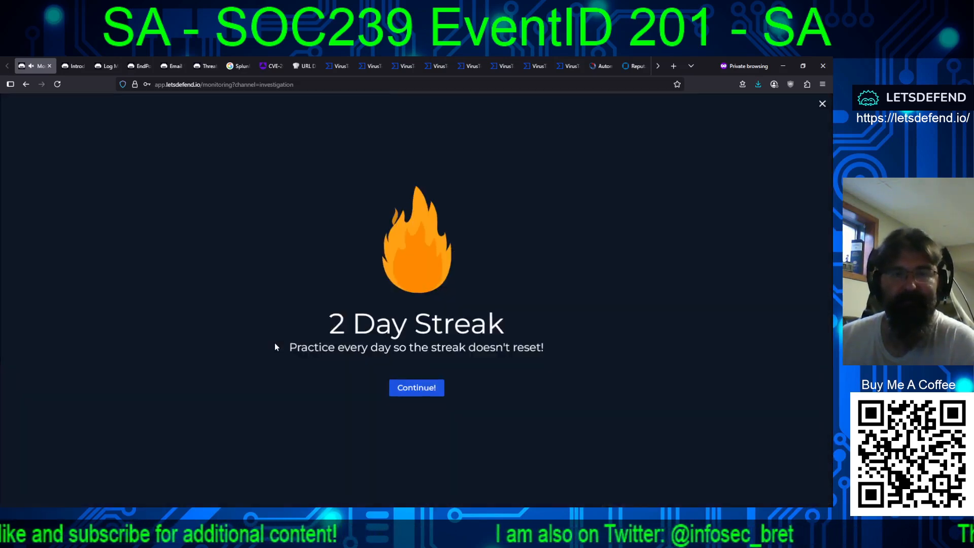
click(419, 390)
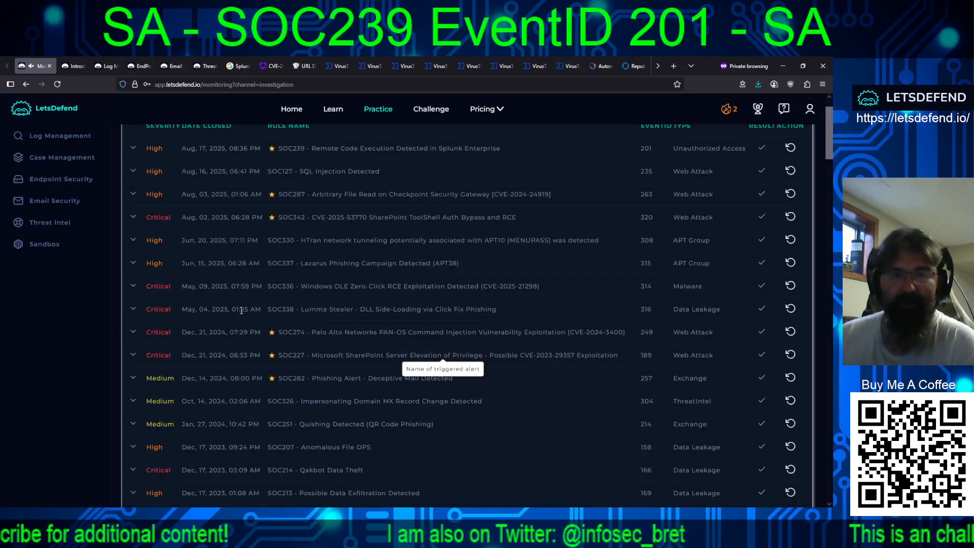
- Expand the closed SOC239 alert to check its playbook answers and open its community walkthrough, dismissing the Medium sign-up prompt
click(134, 150)
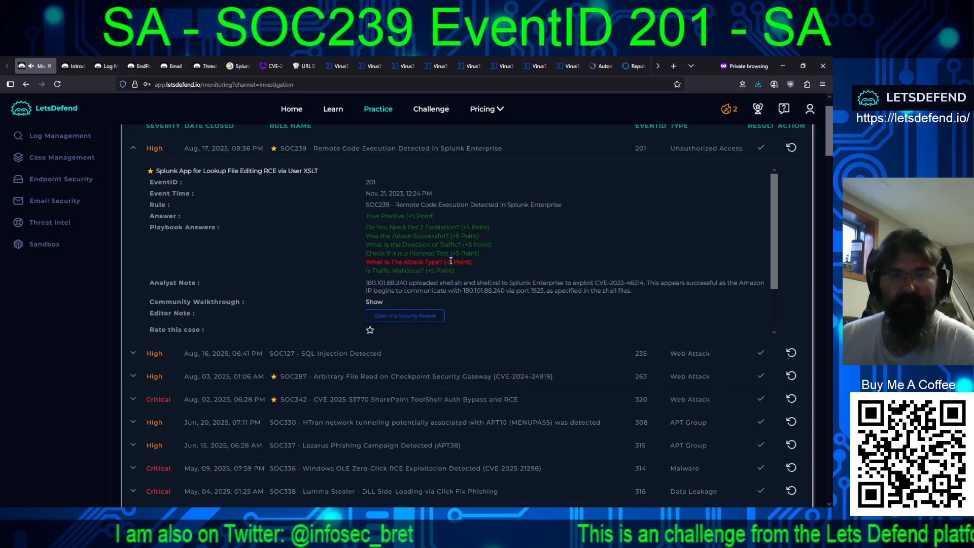
click(373, 302)
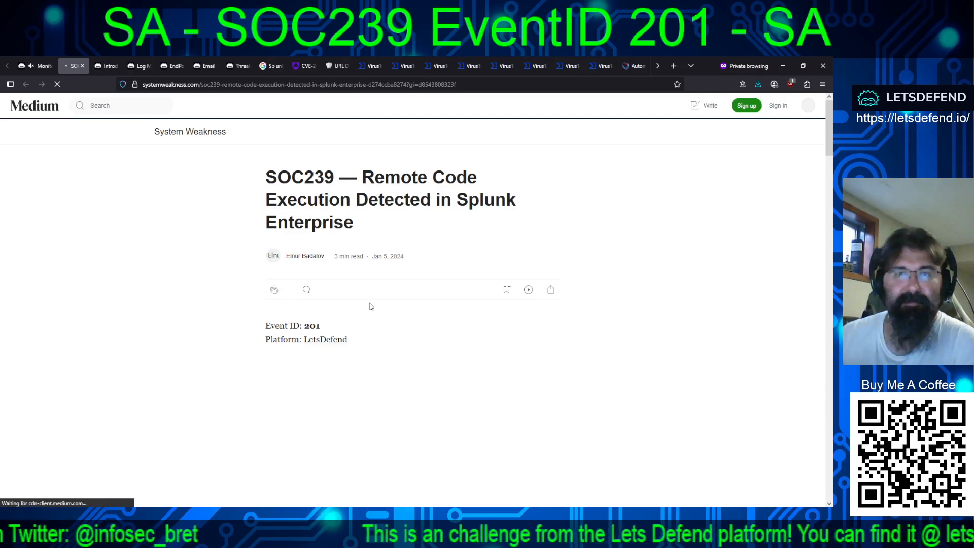
scroll(463, 300, down, 4)
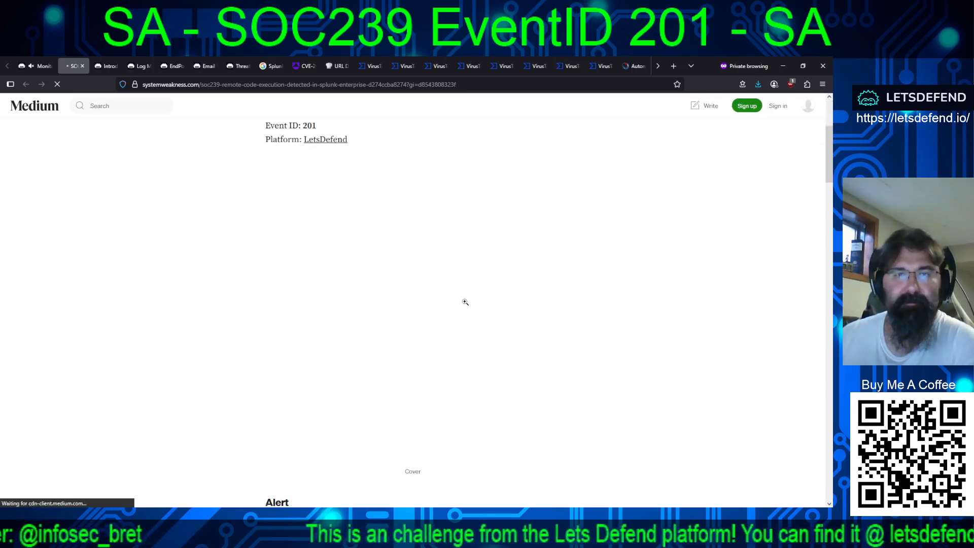
scroll(468, 300, up, 4)
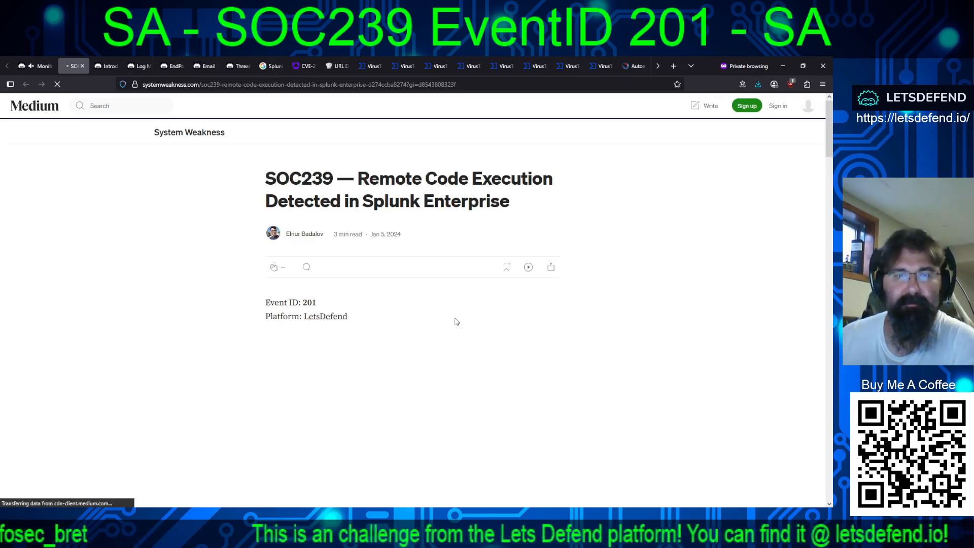
scroll(422, 315, down, 4)
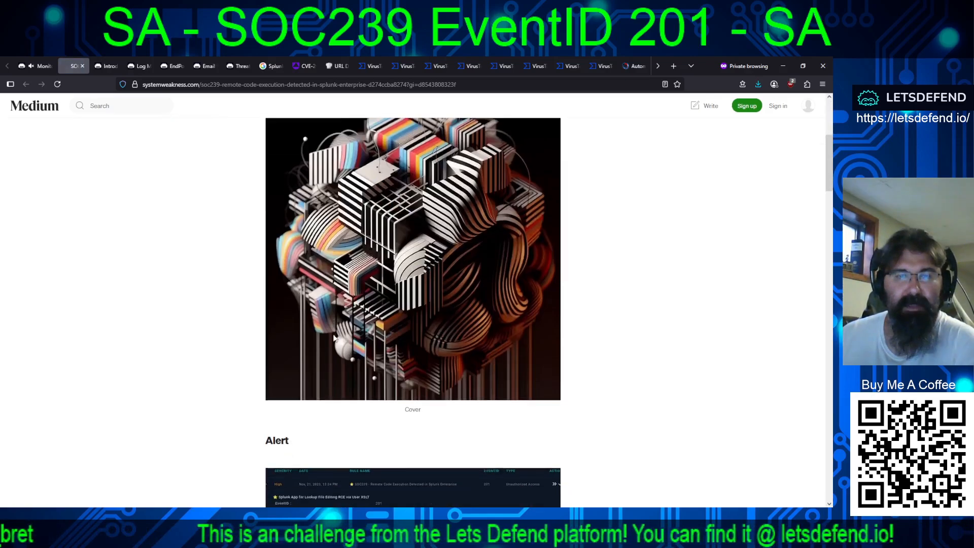
scroll(330, 314, down, 5)
scroll(426, 307, down, 2)
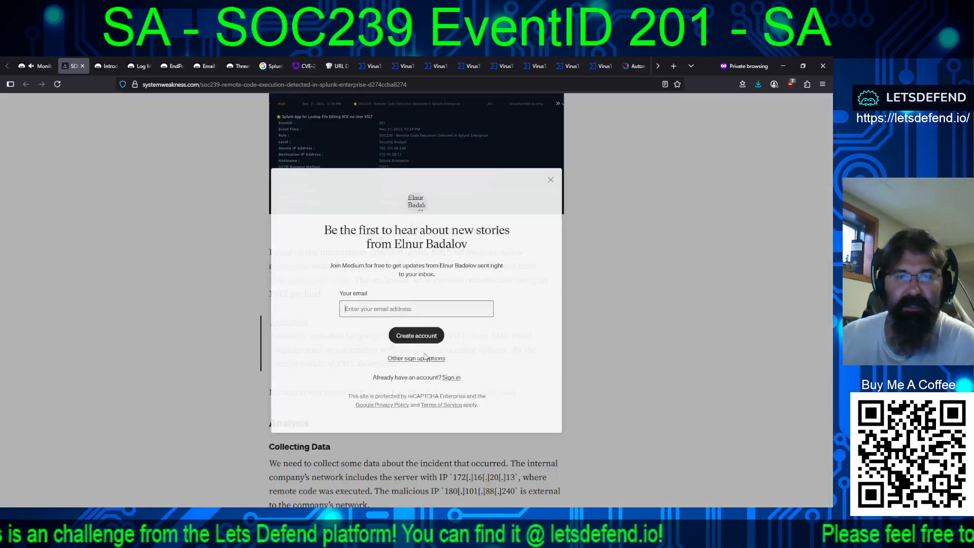
click(551, 180)
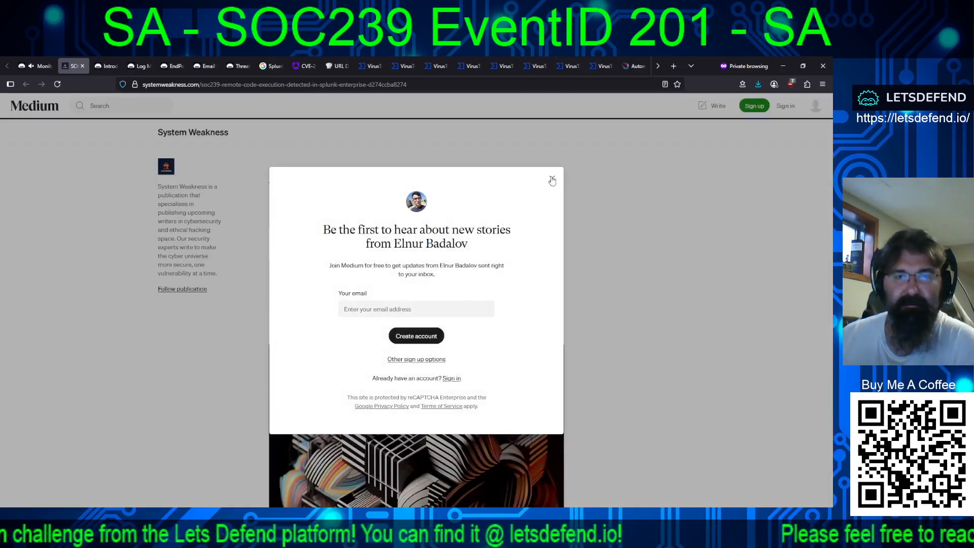
- Read the walkthrough's alert description, IP reputation, HTTP traffic analysis, containment, summary and artifact sections
scroll(494, 294, down, 15)
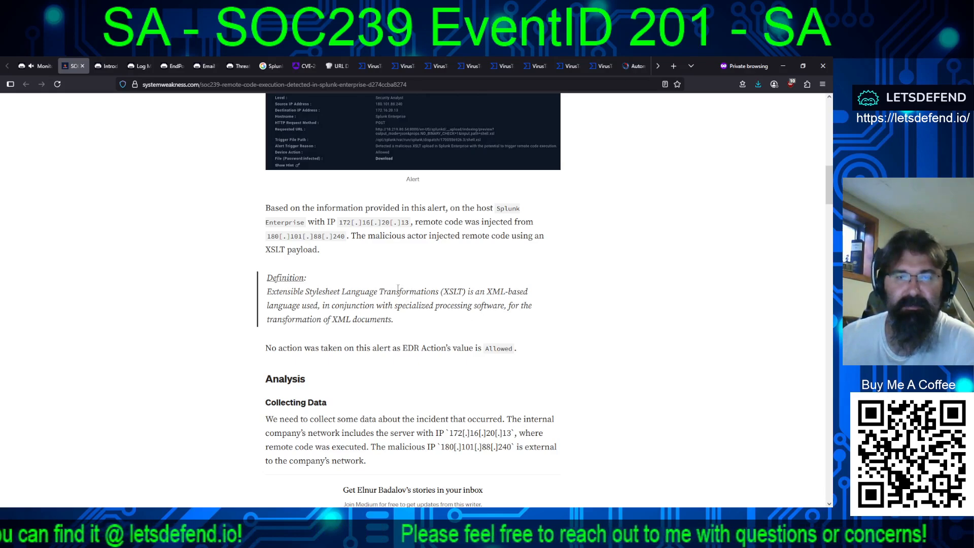
scroll(435, 280, down, 2)
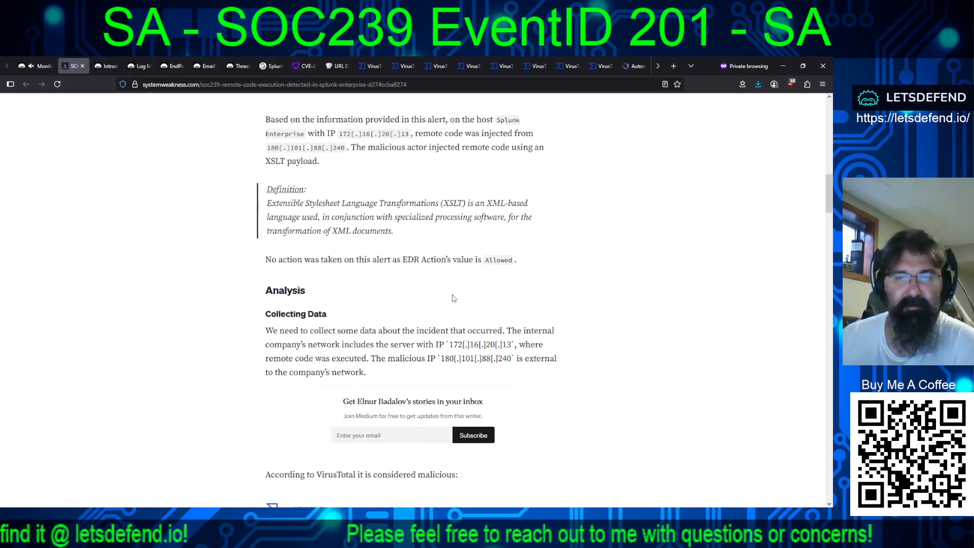
scroll(453, 298, down, 4)
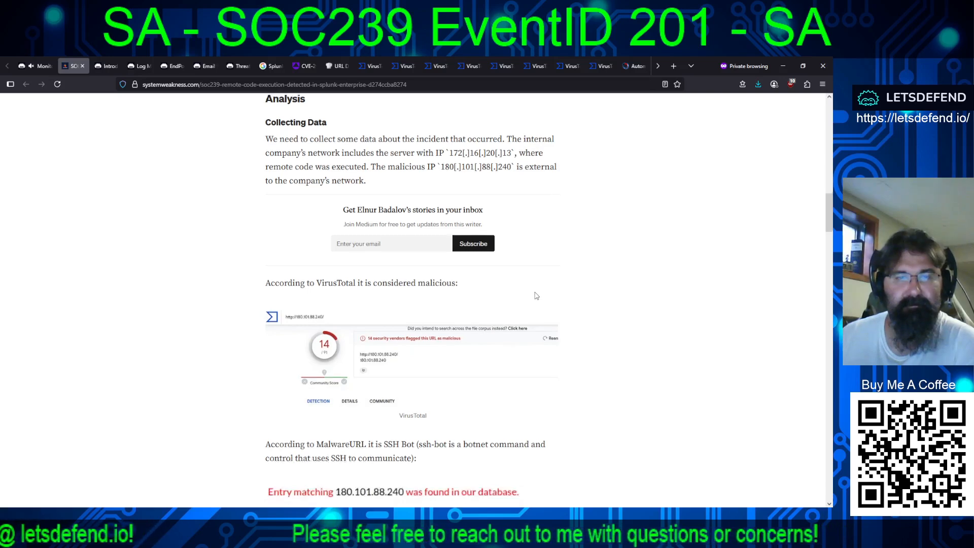
scroll(536, 295, down, 2)
scroll(527, 280, down, 3)
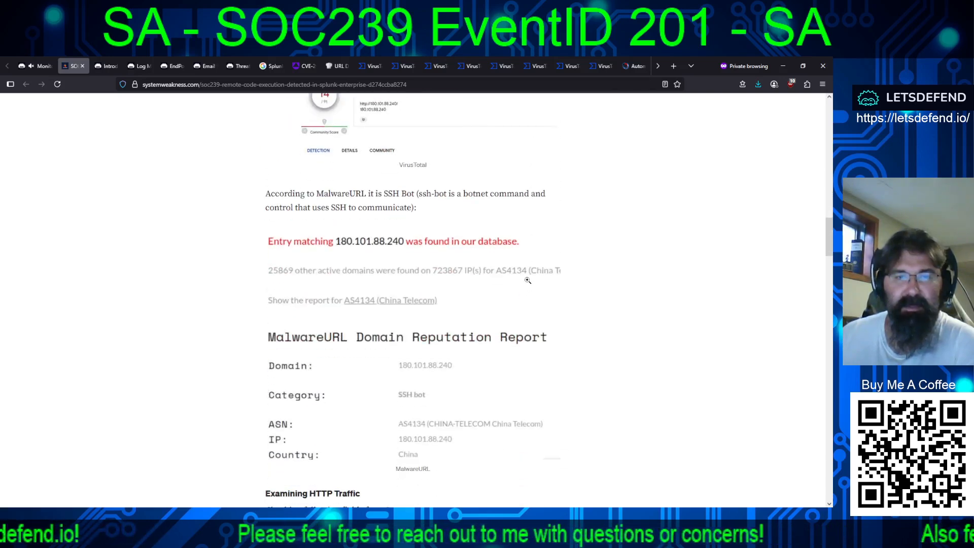
scroll(527, 280, down, 2)
scroll(507, 324, down, 3)
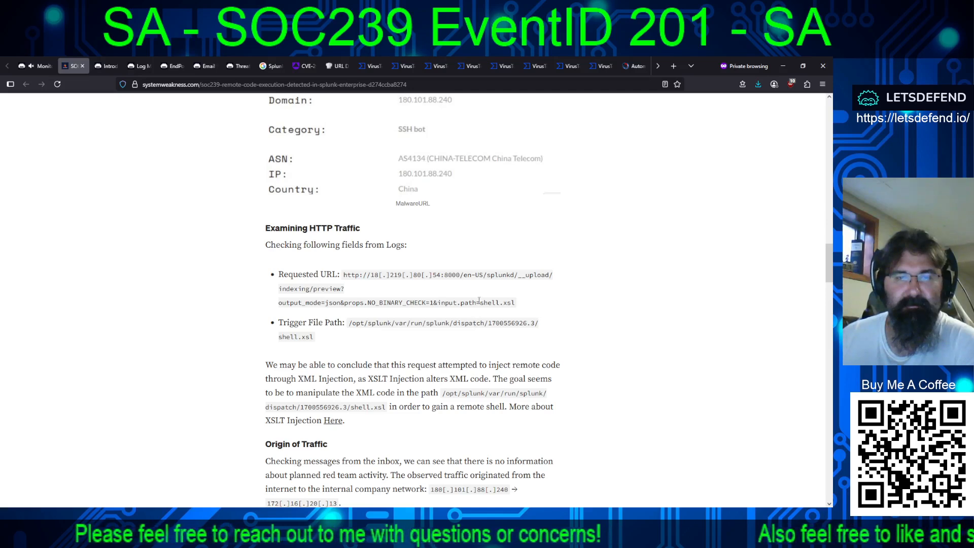
scroll(480, 314, down, 1)
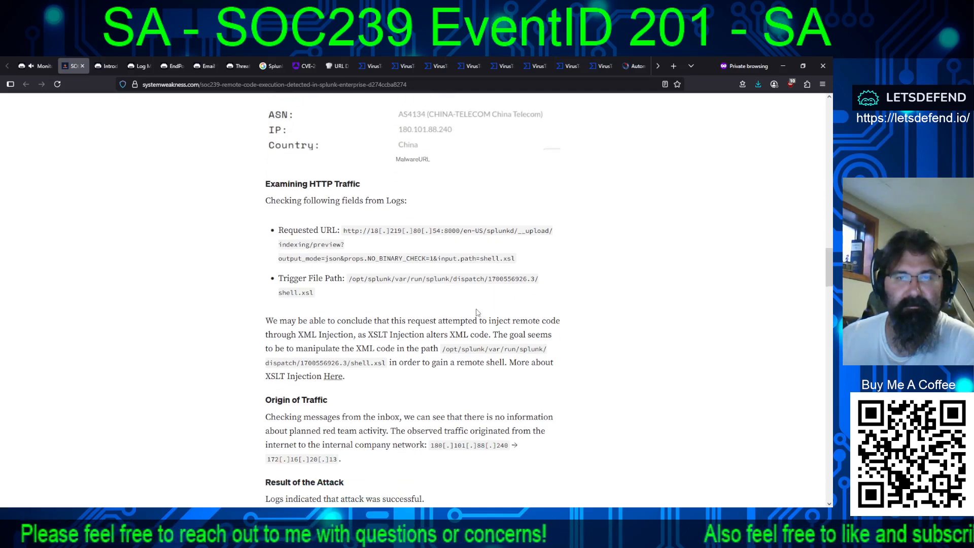
scroll(477, 307, down, 2)
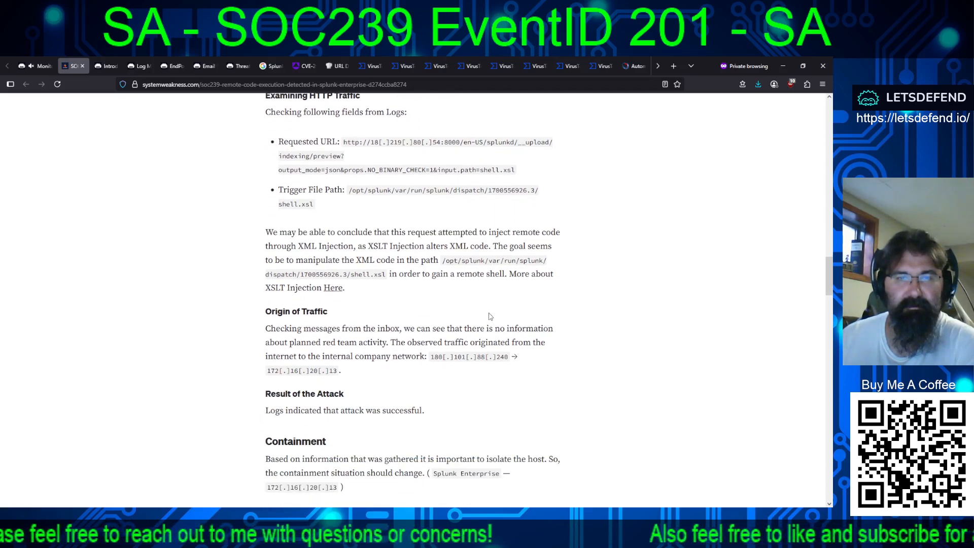
scroll(490, 316, down, 1)
scroll(479, 322, down, 3)
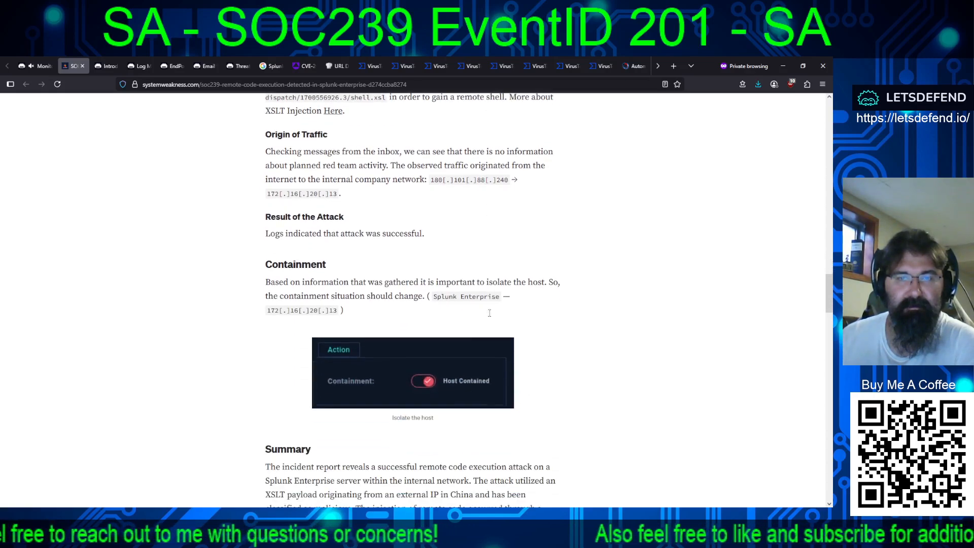
scroll(451, 335, down, 4)
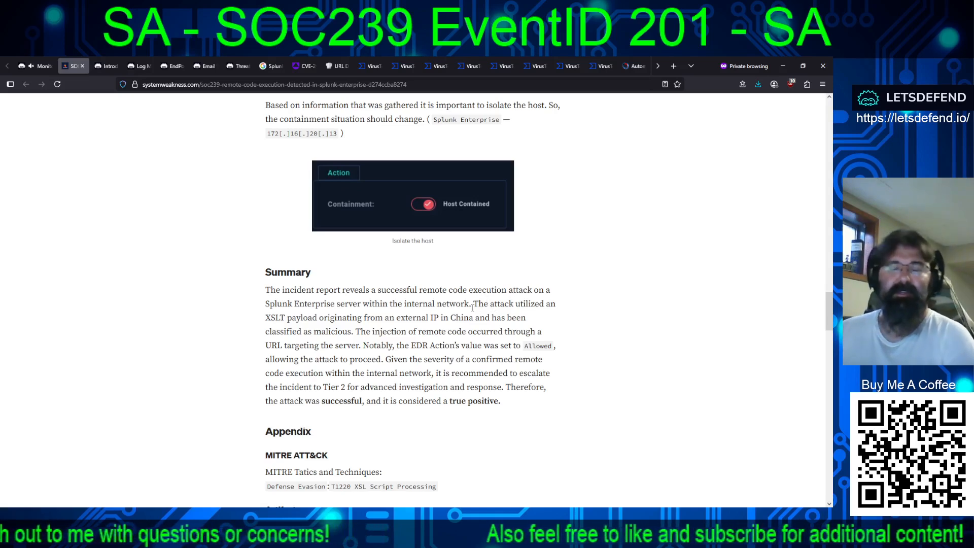
scroll(466, 302, down, 1)
scroll(454, 301, down, 4)
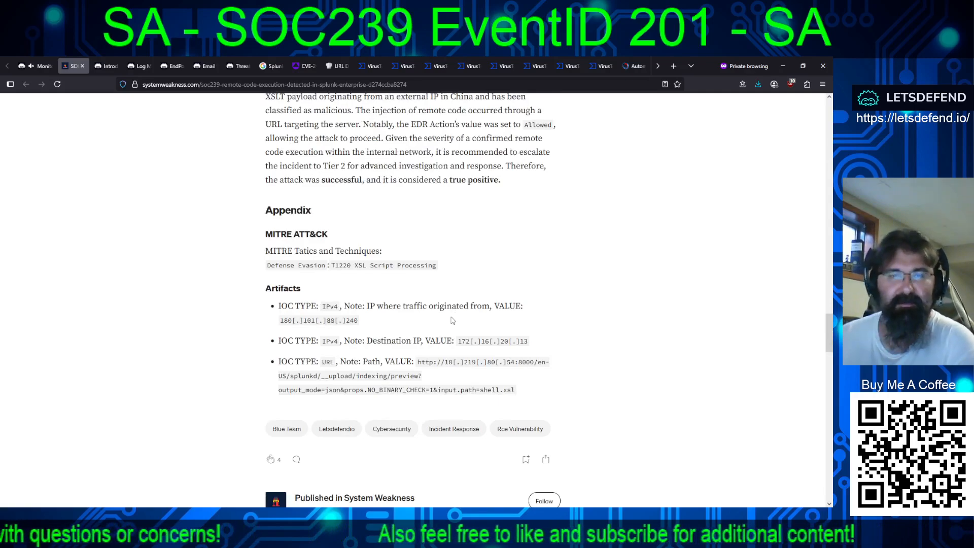
scroll(452, 320, down, 1)
- Recheck the walkthrough's summary, attack result, traffic origin and XSLT injection explanation, going back to the article's beginning
scroll(438, 330, up, 4)
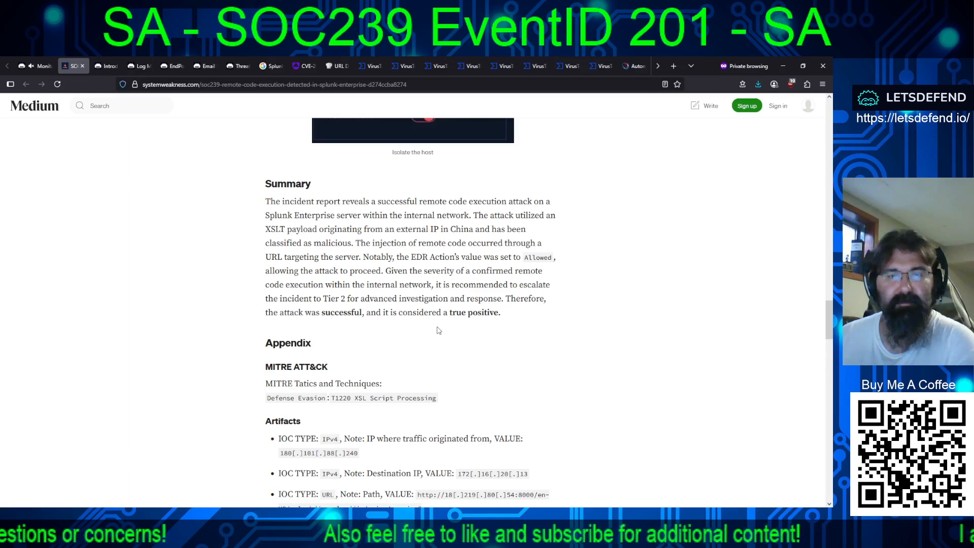
scroll(469, 376, up, 5)
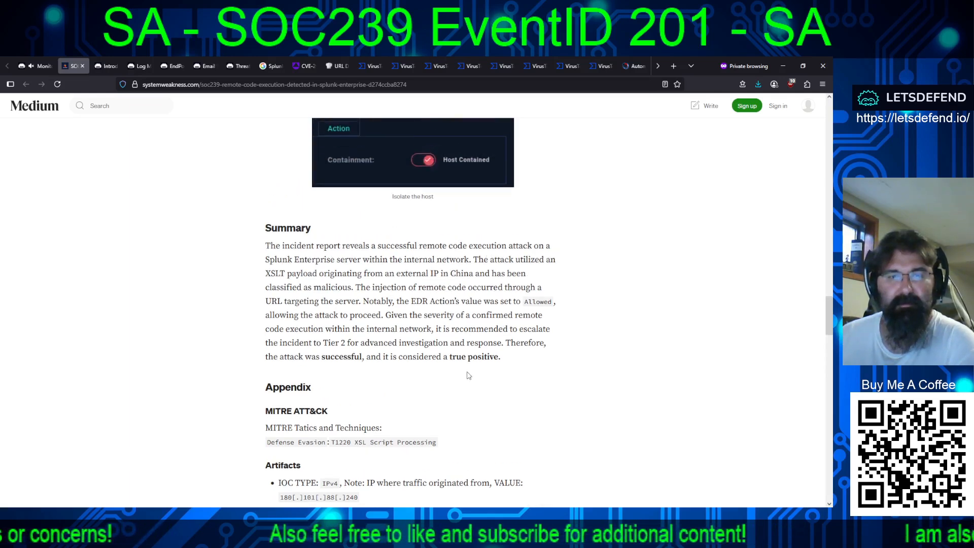
scroll(470, 369, down, 5)
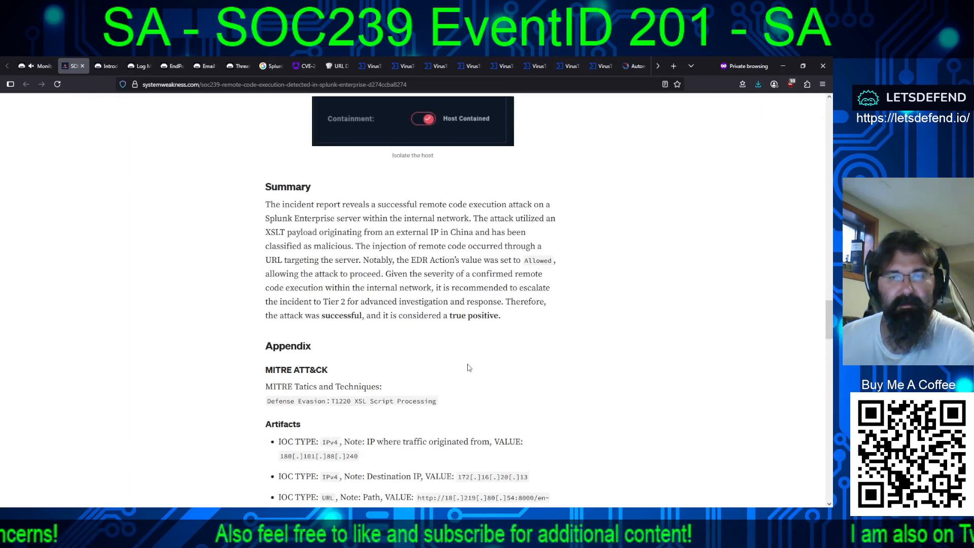
scroll(457, 373, up, 5)
scroll(406, 382, up, 2)
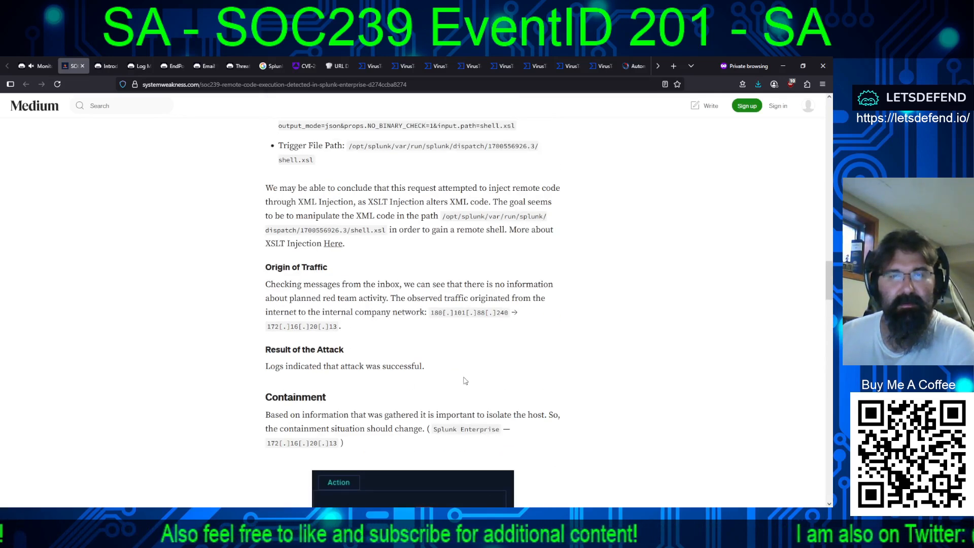
scroll(423, 381, up, 2)
scroll(421, 383, up, 7)
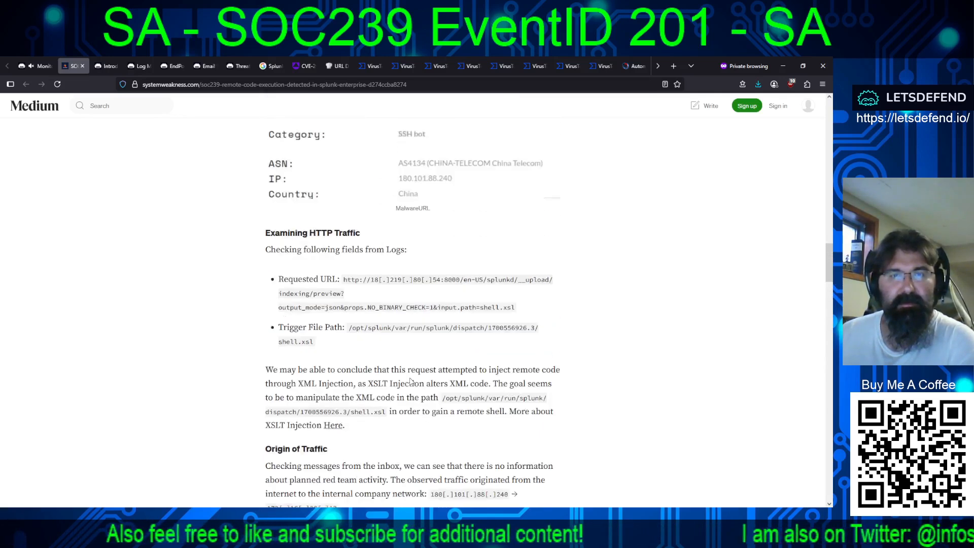
scroll(433, 383, up, 12)
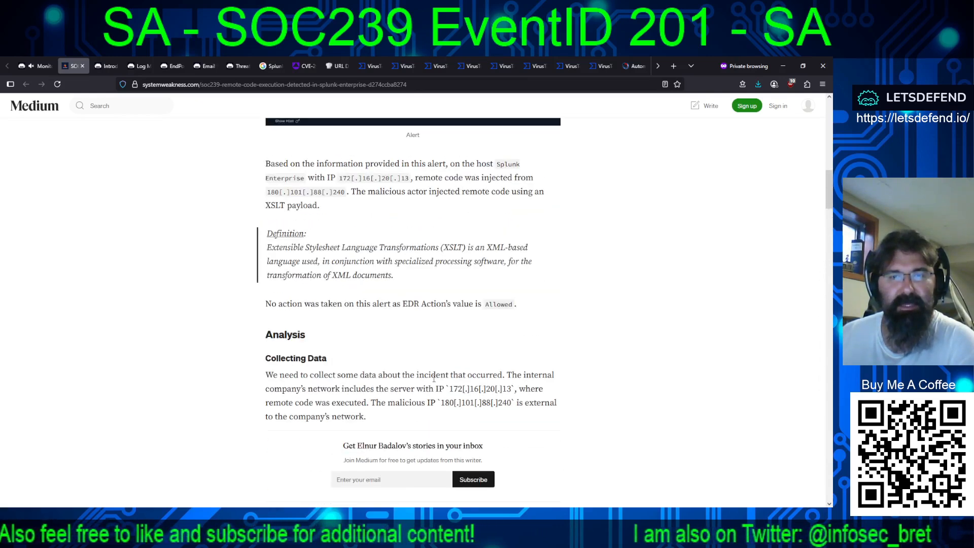
scroll(433, 384, up, 3)
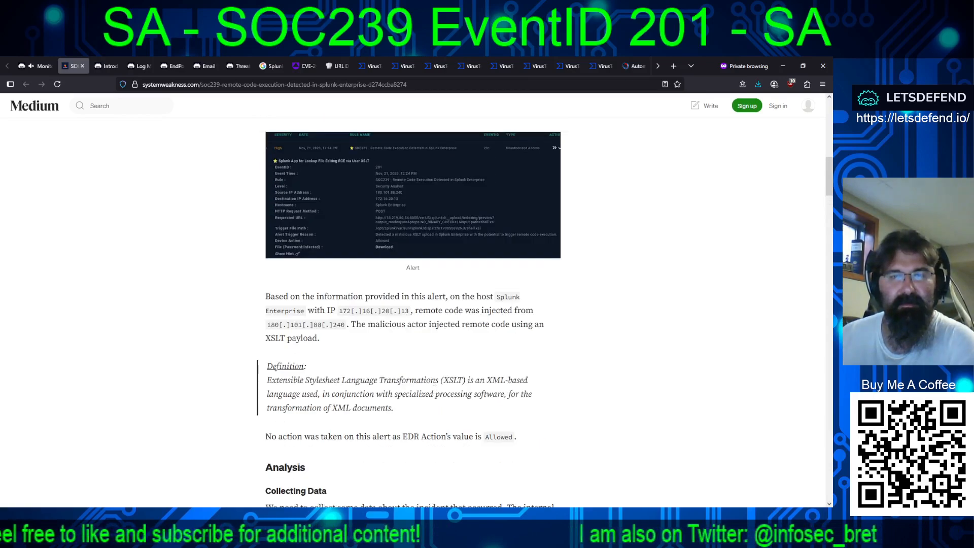
scroll(434, 383, up, 10)
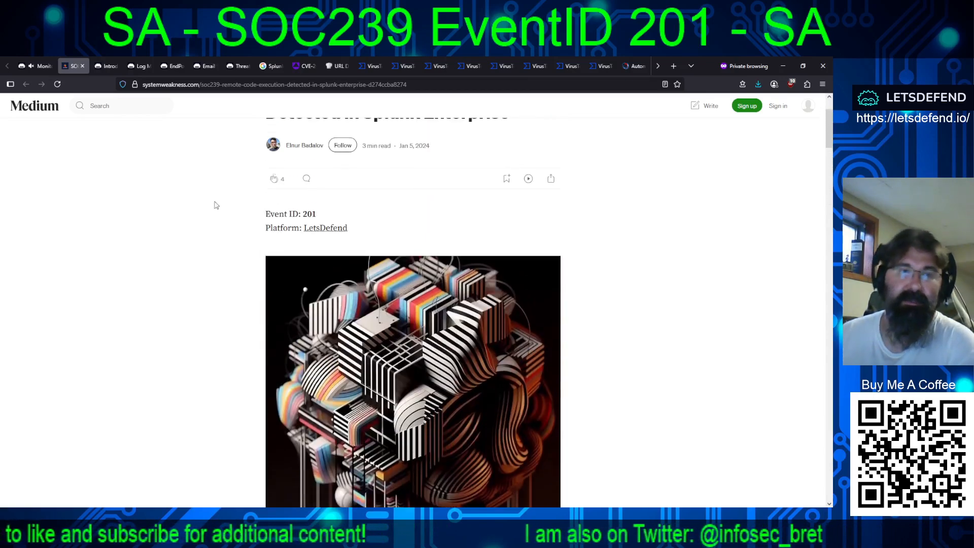
- Try to download the closed alert's security report by entering the file download password, and return to the alert's details
click(43, 67)
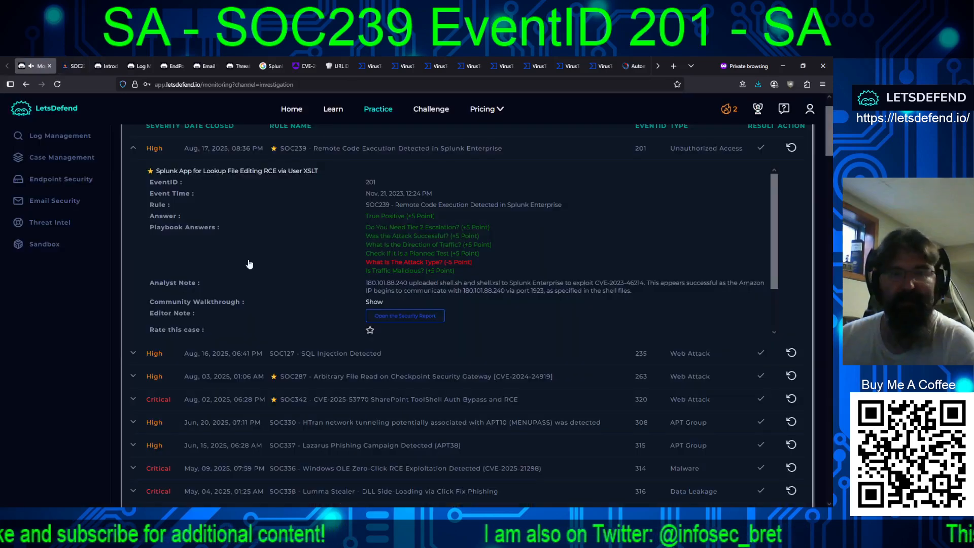
click(411, 316)
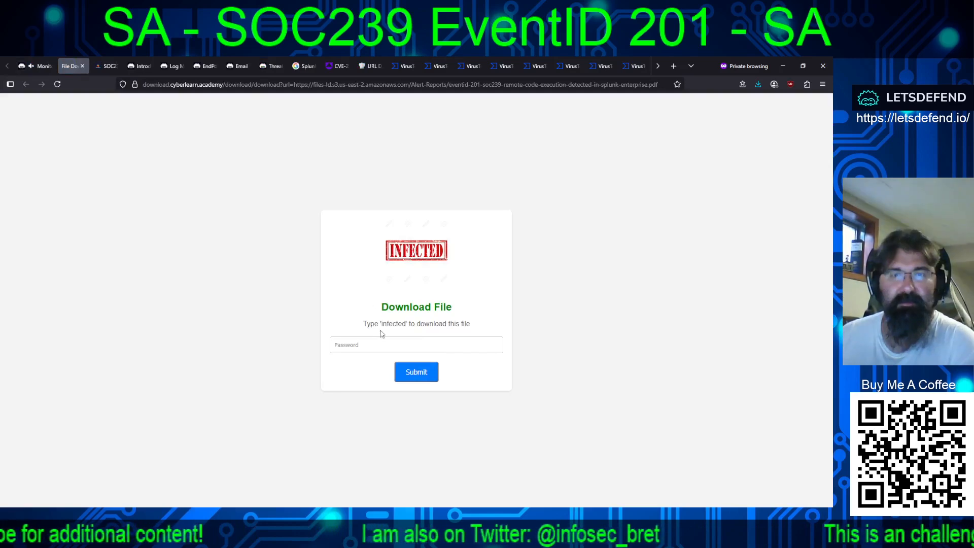
click(388, 344)
text(infected)
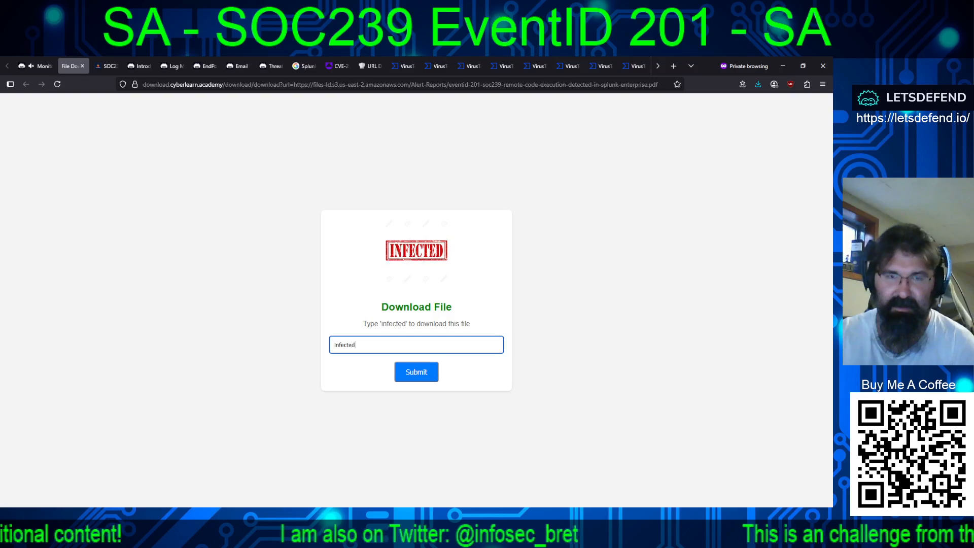
key(Return)
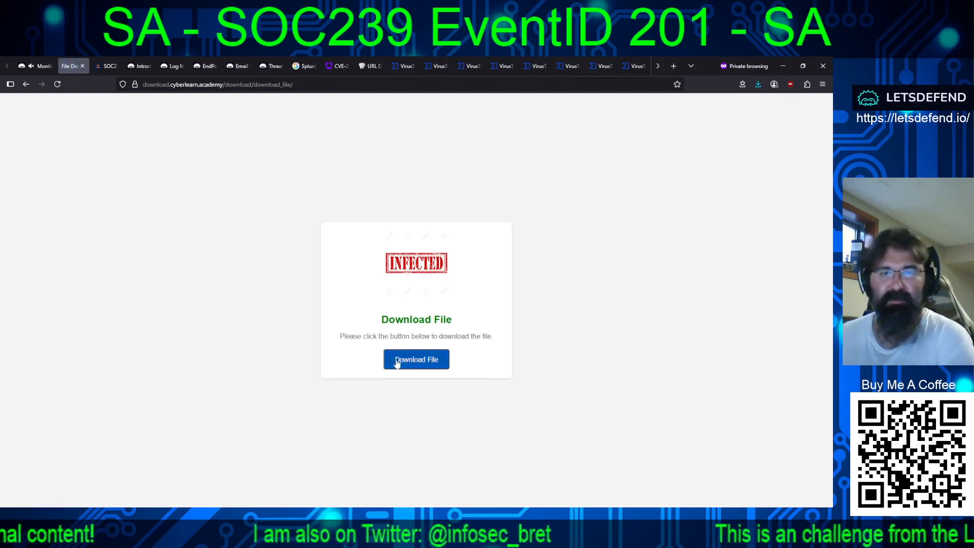
click(403, 360)
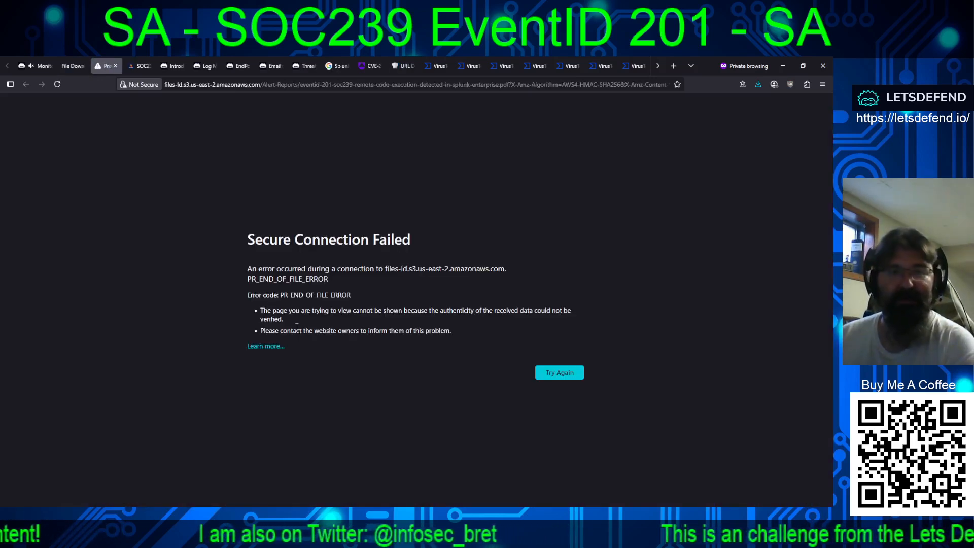
click(114, 68)
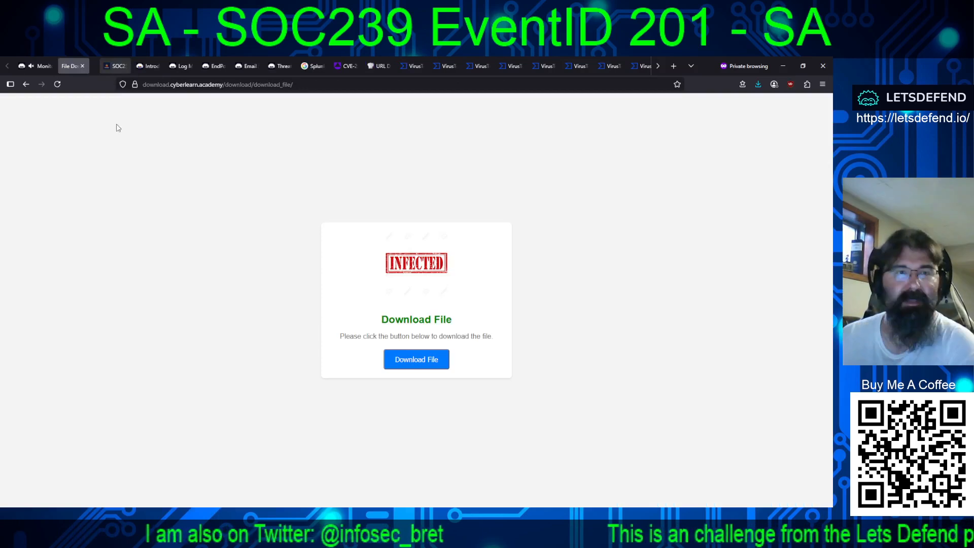
click(83, 66)
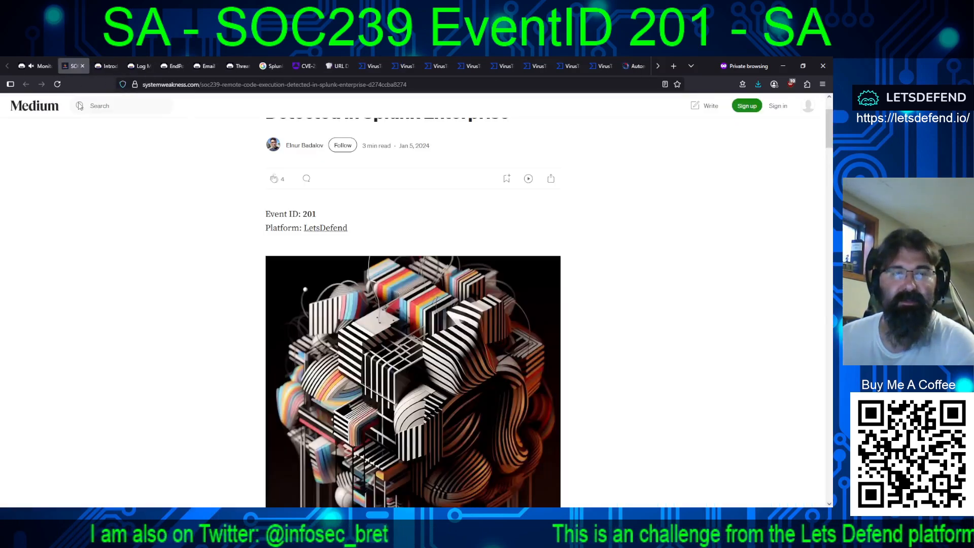
click(49, 67)
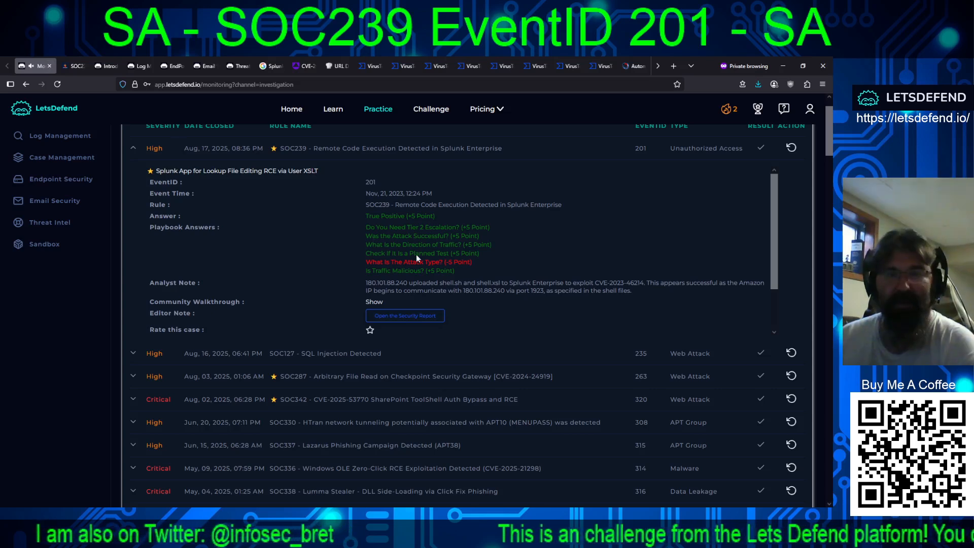